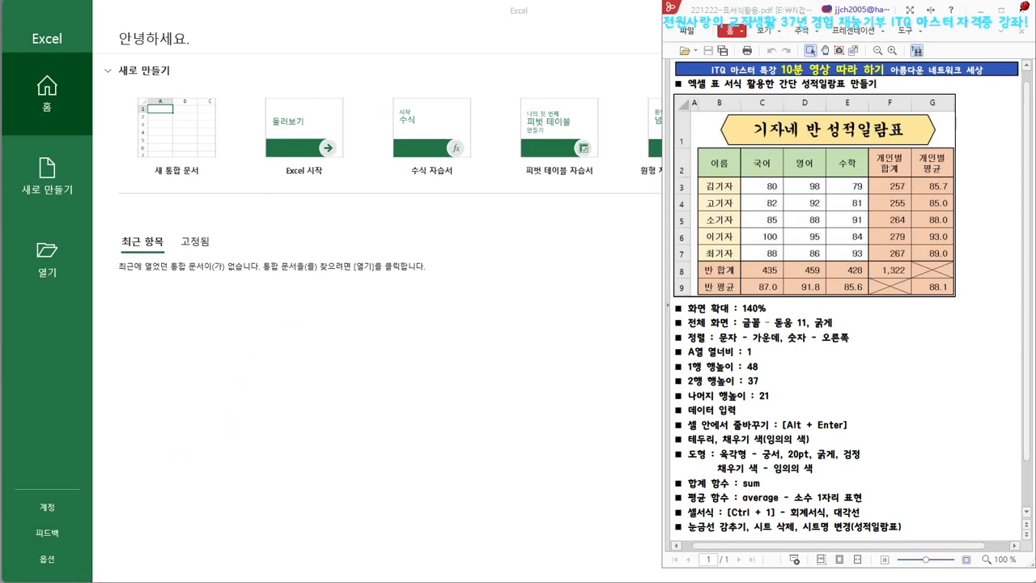
click(15, 581)
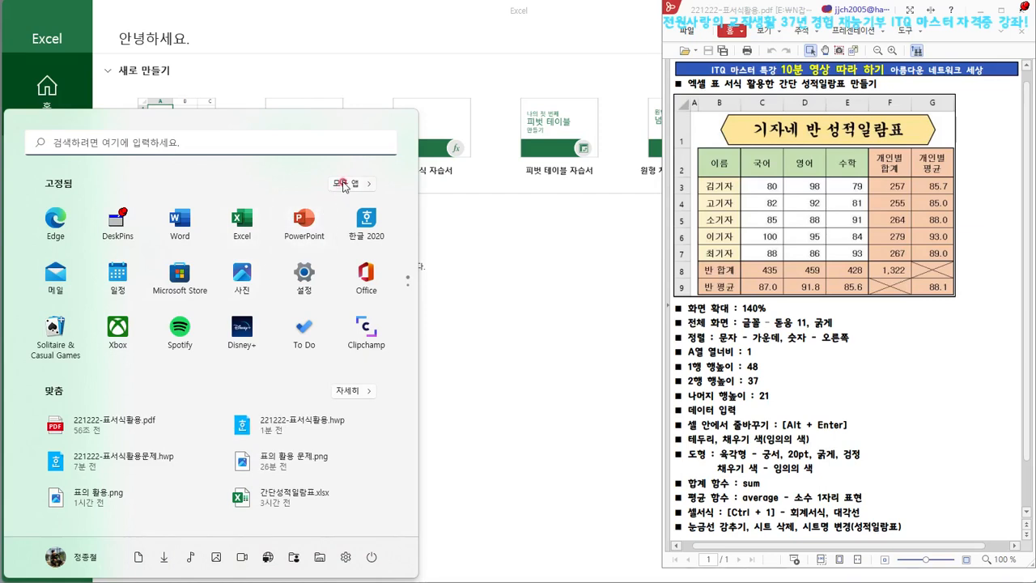
click(344, 184)
scroll(53, 278, down, 3)
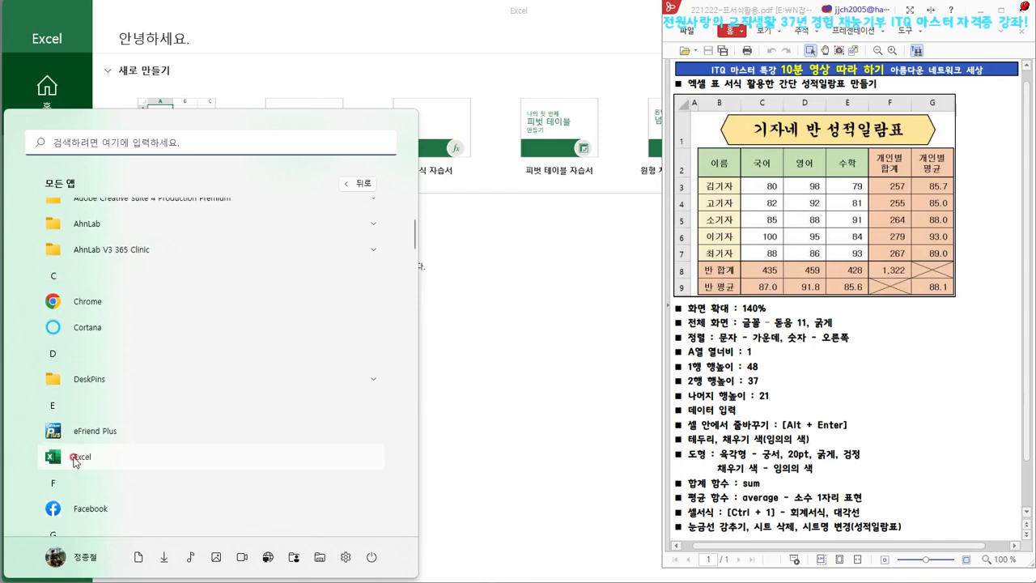
click(540, 381)
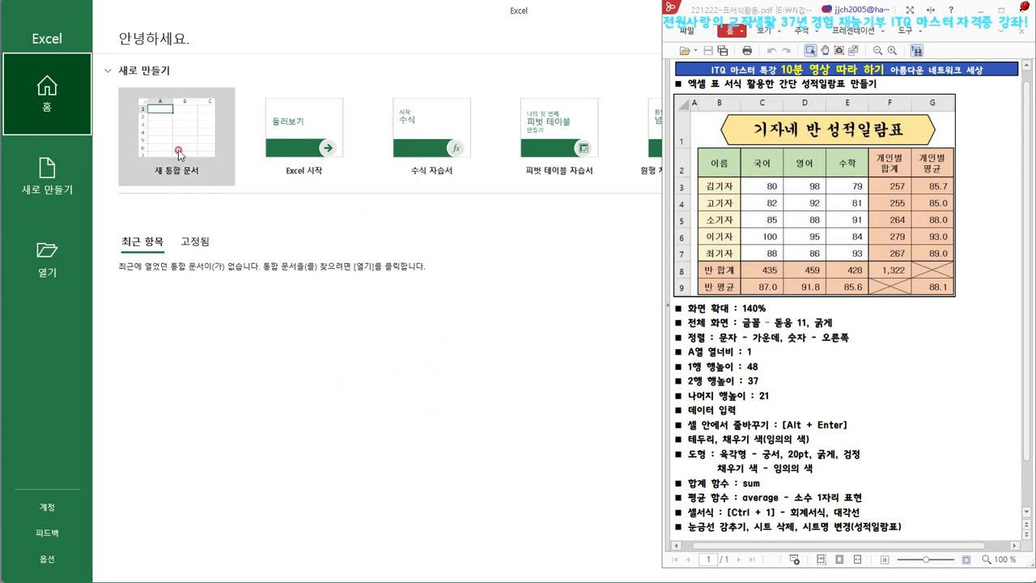
- Create a new blank workbook and set the worksheet zoom to 140%
click(170, 122)
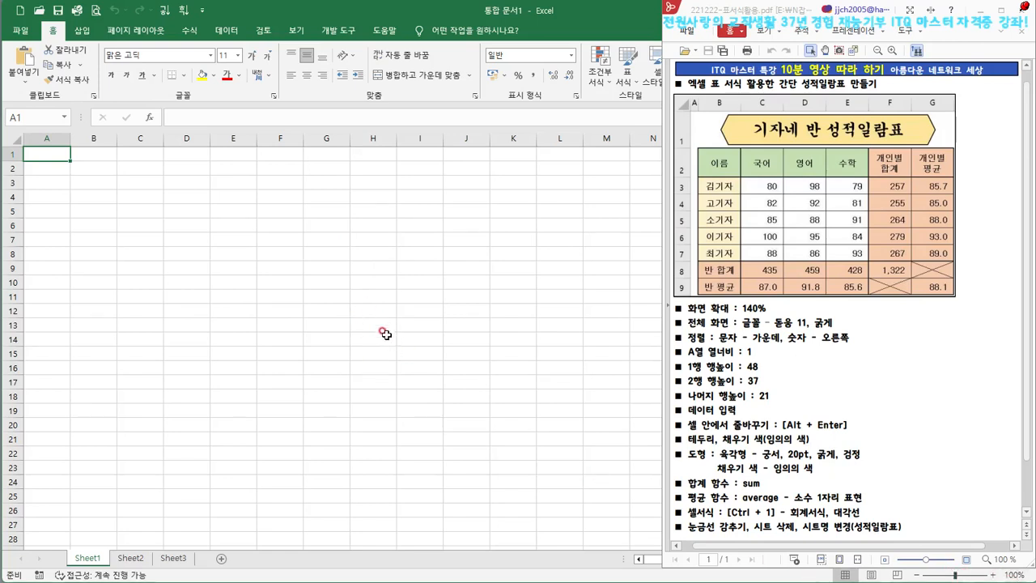
click(993, 575)
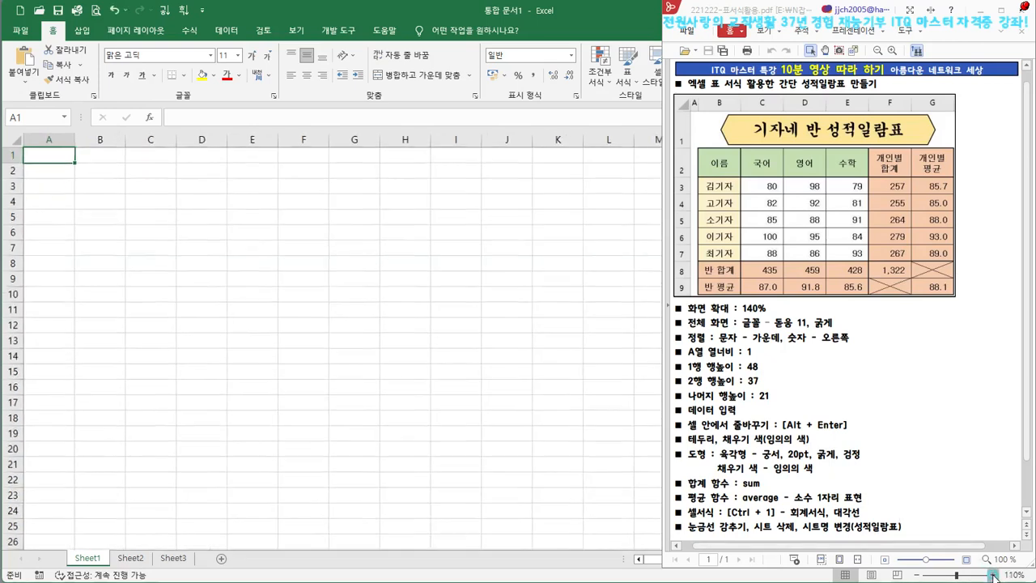
click(993, 575)
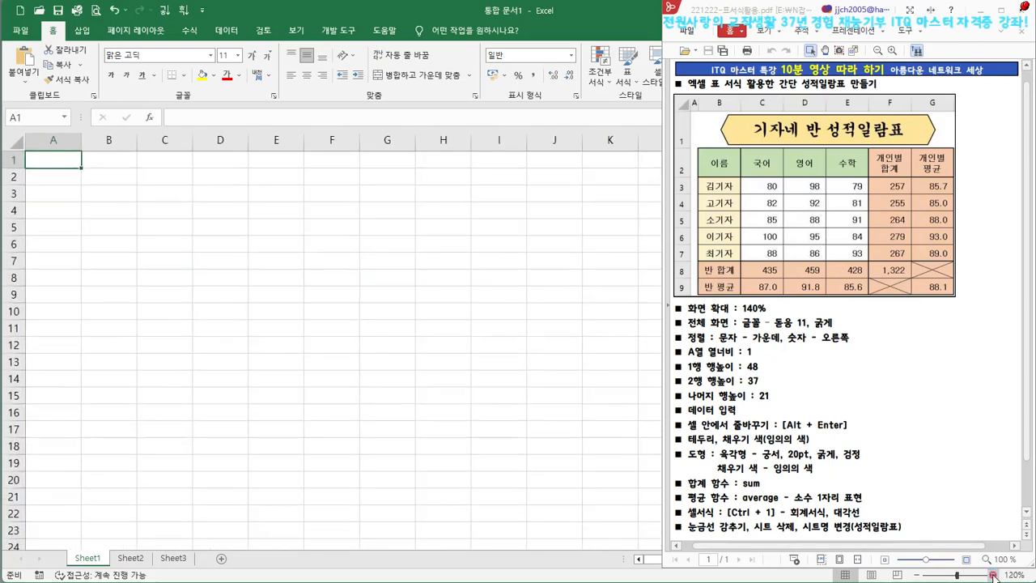
click(993, 574)
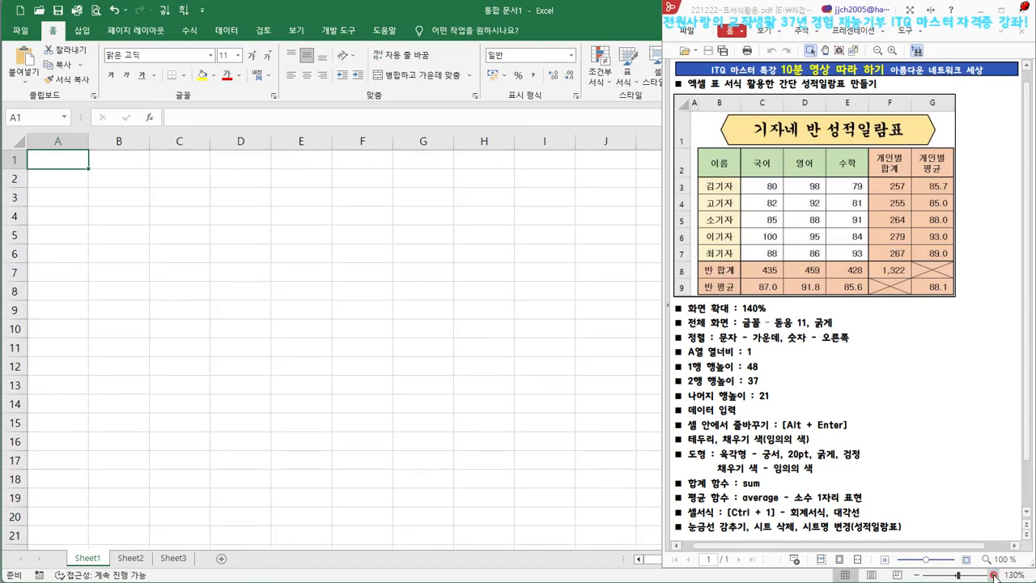
click(993, 575)
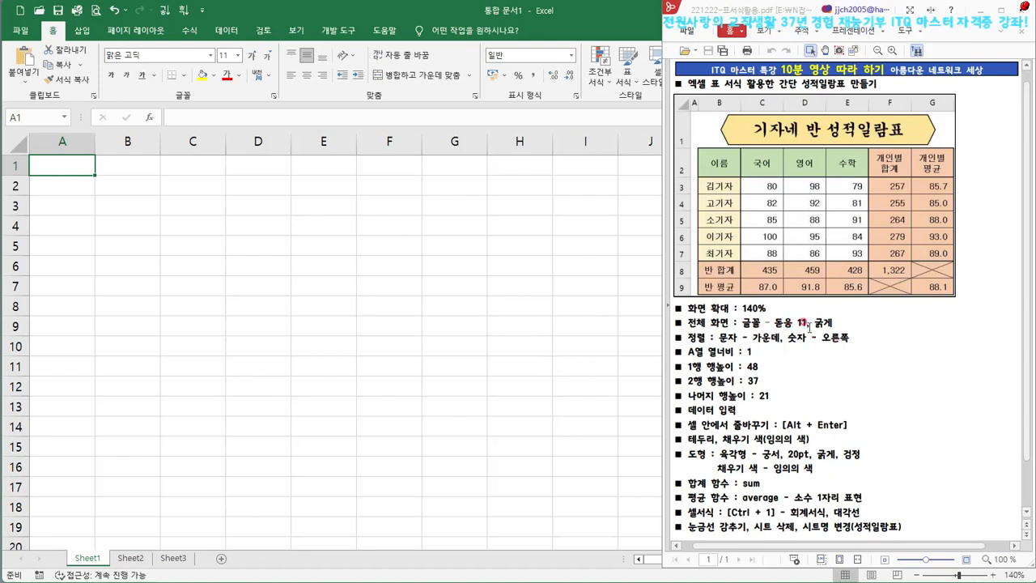
- Format all cells of the sheet with the 돋움 font in bold
click(16, 141)
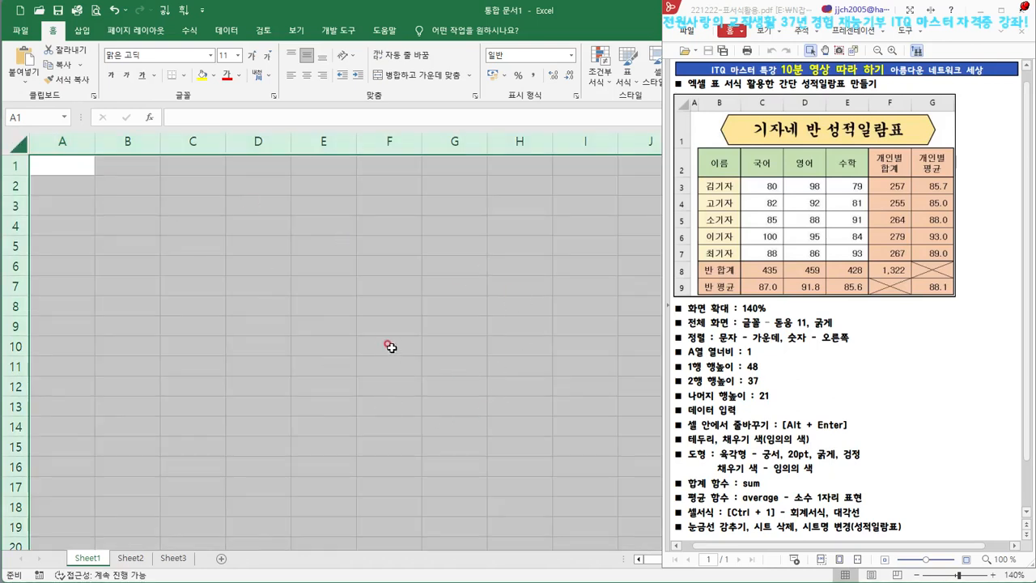
click(162, 56)
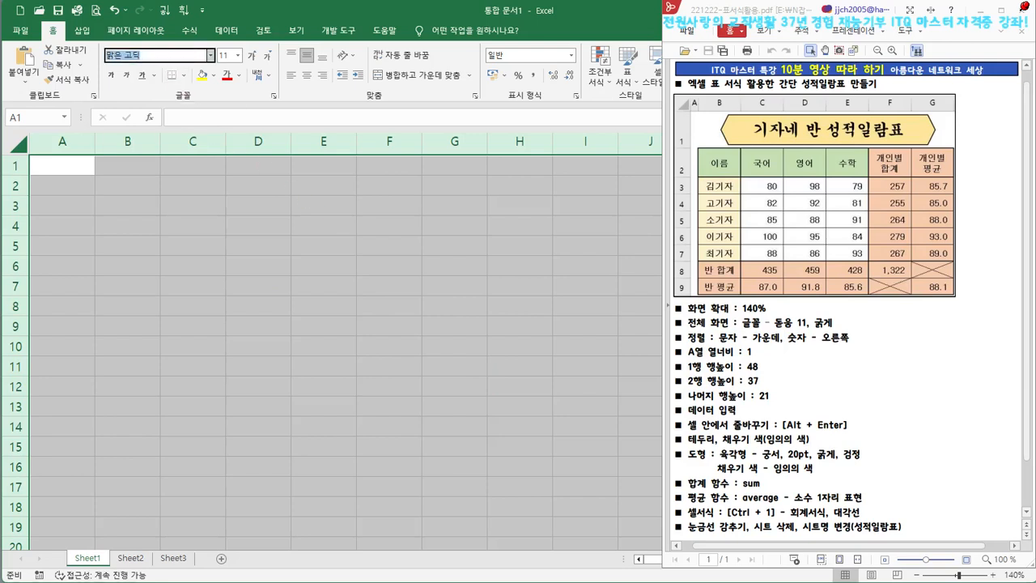
text(ehe)
click(156, 51)
key(Return)
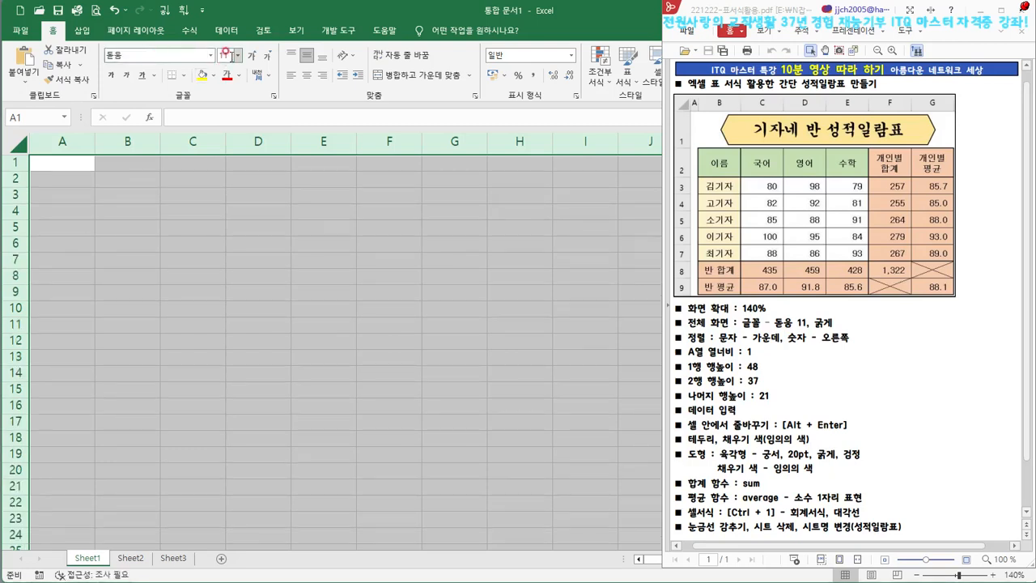
click(111, 75)
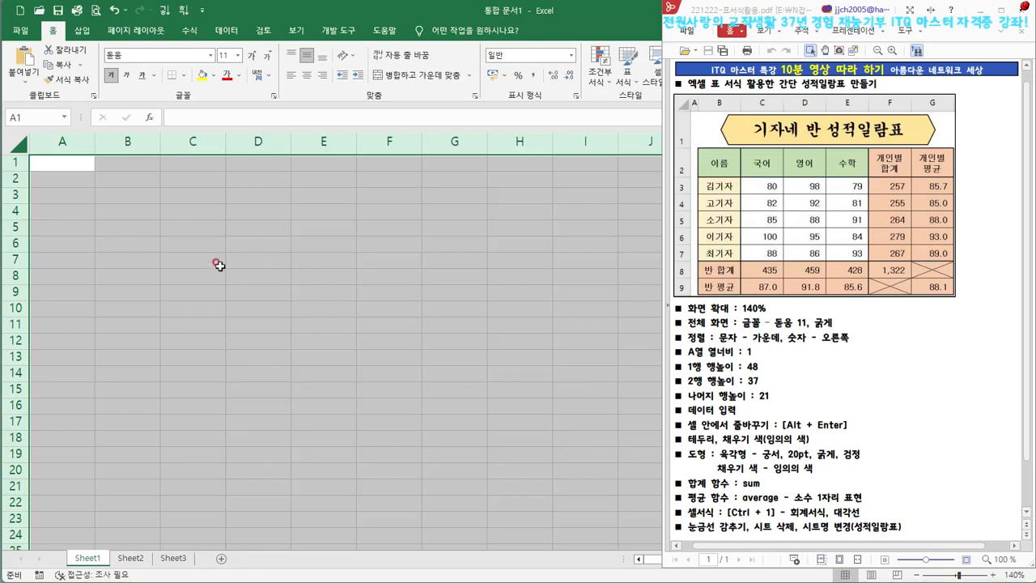
click(271, 264)
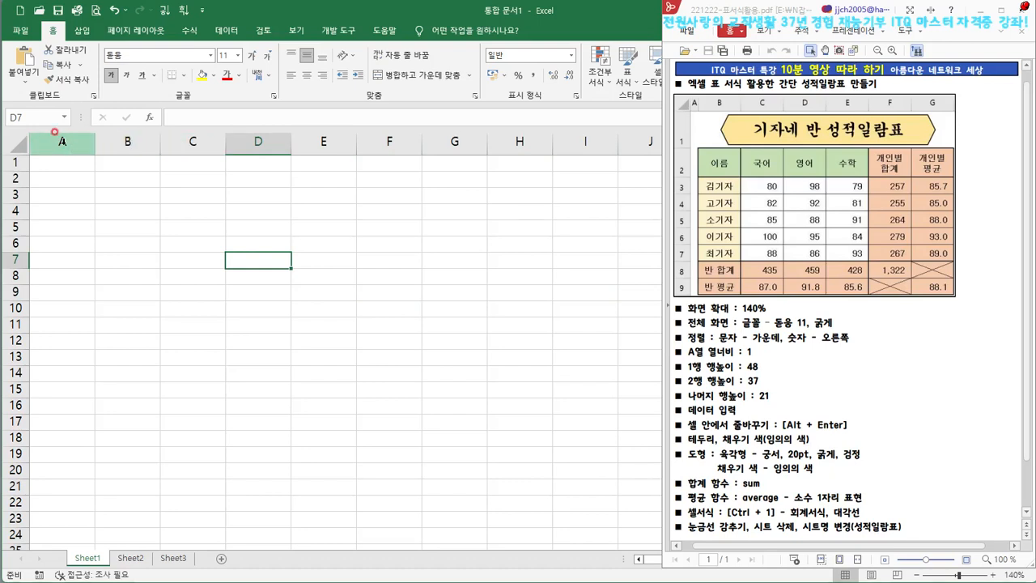
- Set the width of column A to 1
click(60, 142)
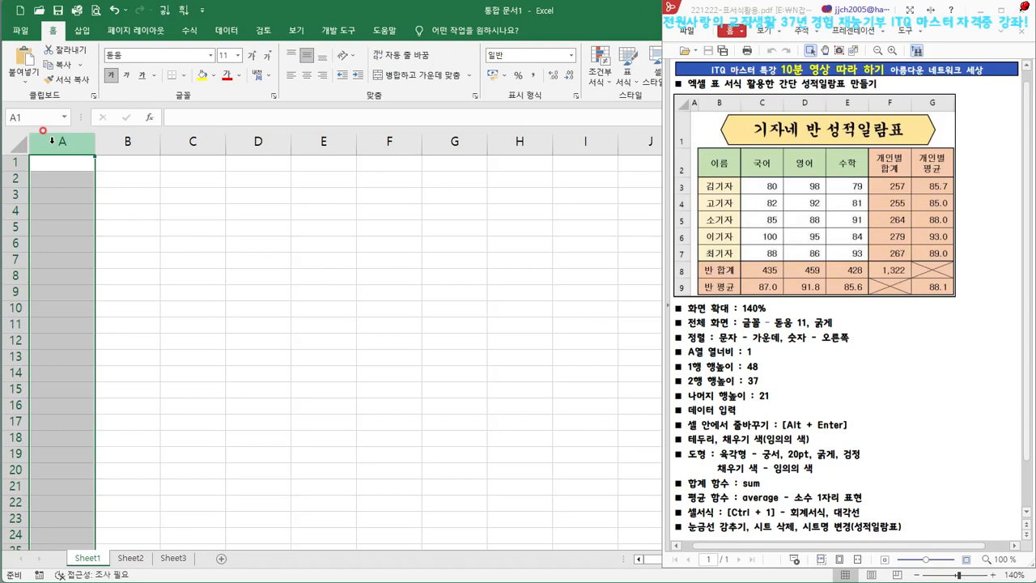
right_click(52, 141)
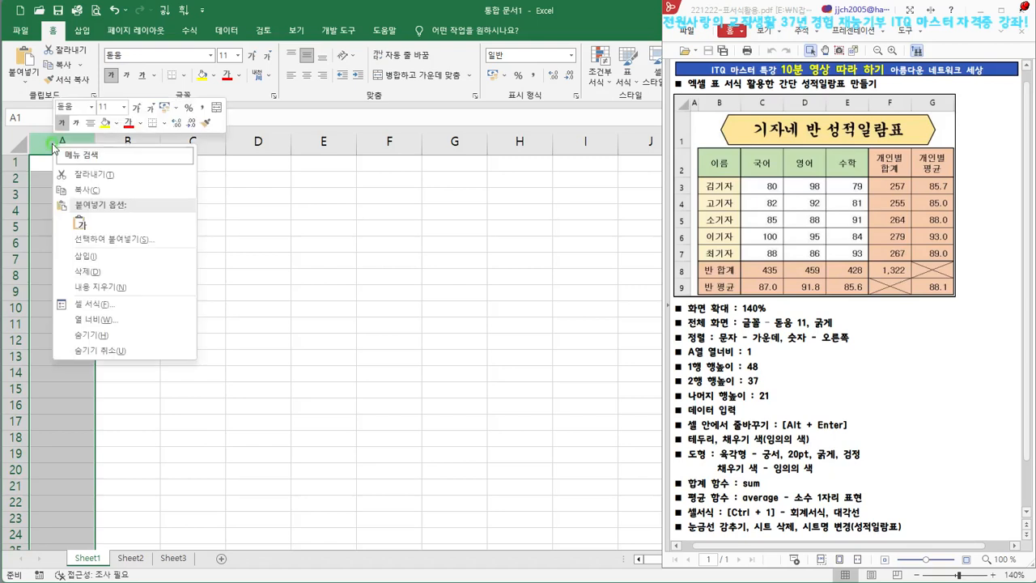
click(124, 320)
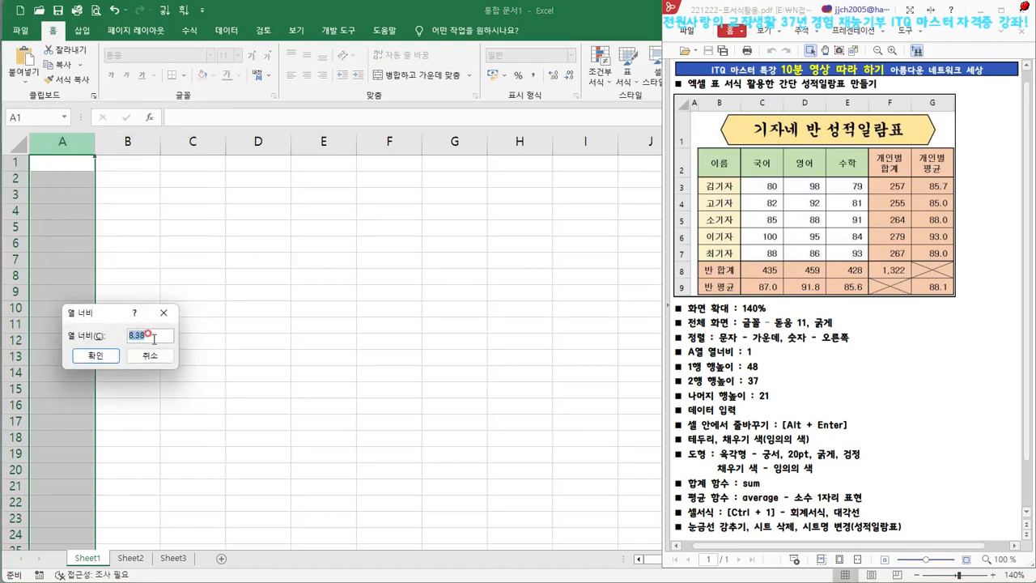
text(1)
click(94, 355)
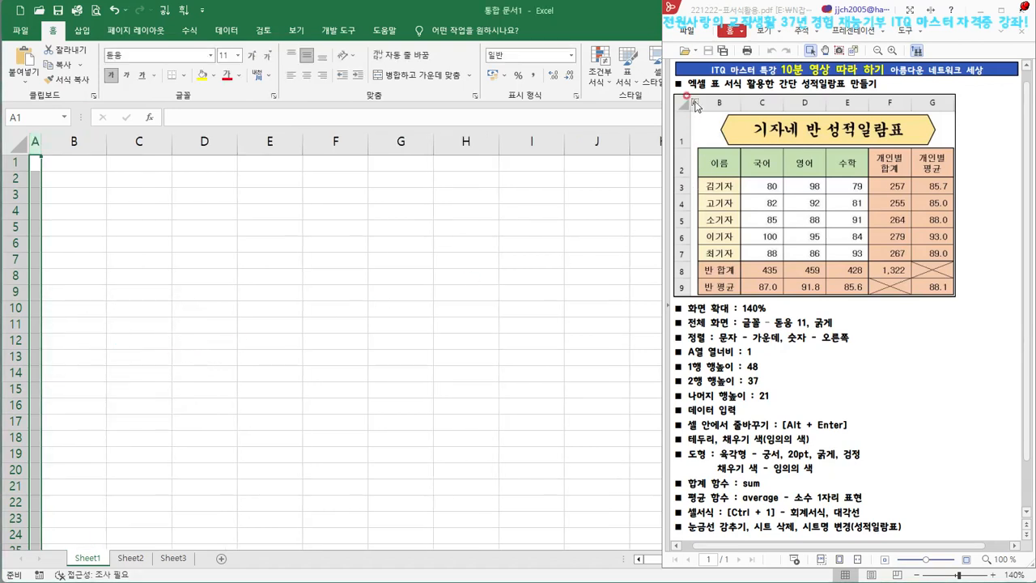
click(175, 295)
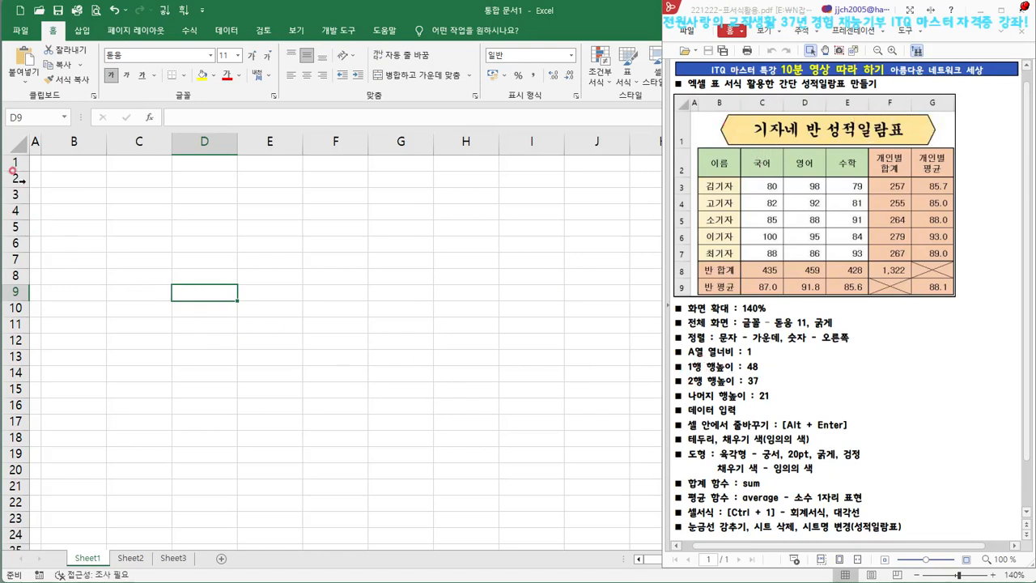
- Set the height of row 1 to 48
click(8, 164)
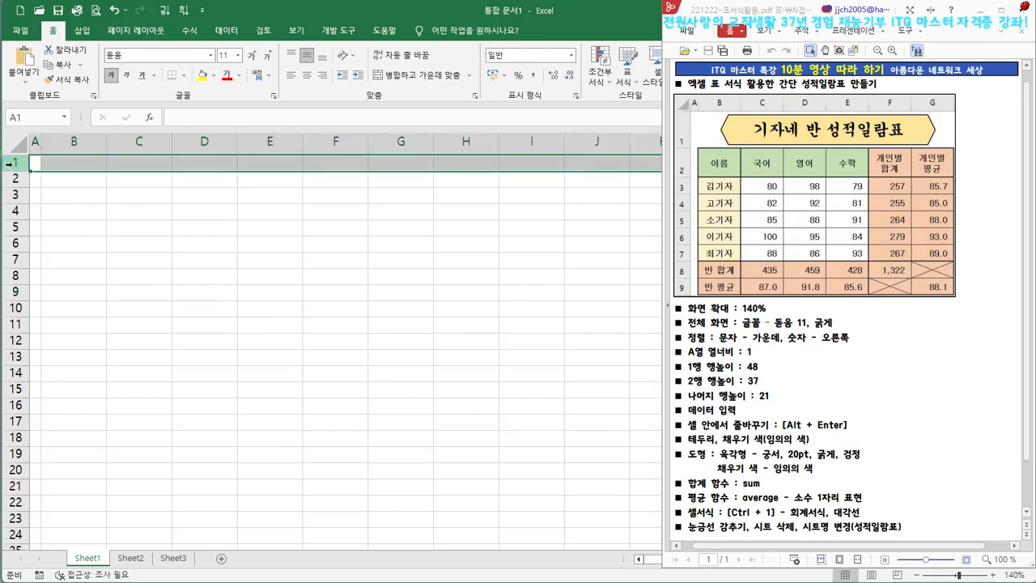
right_click(8, 164)
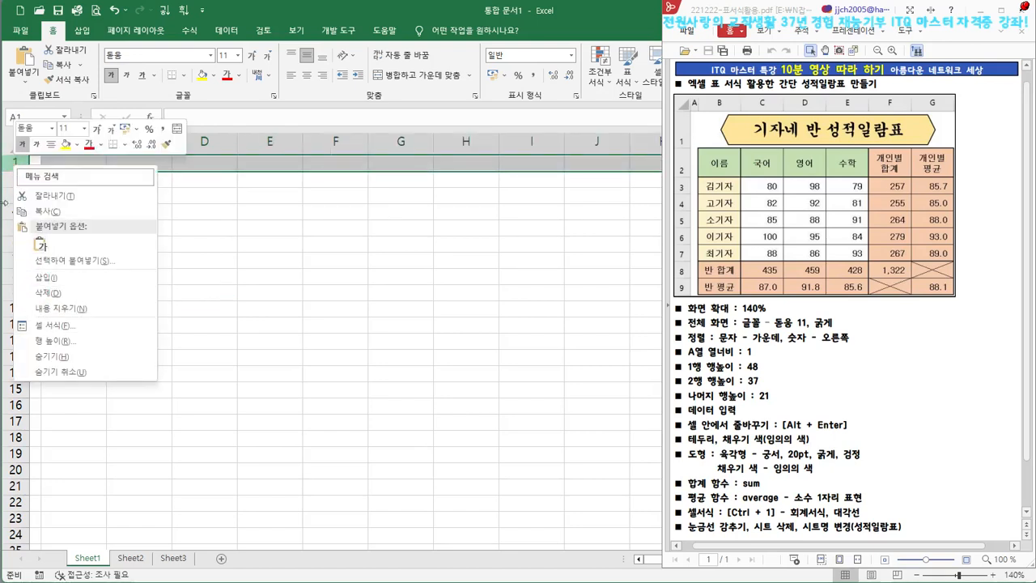
click(66, 340)
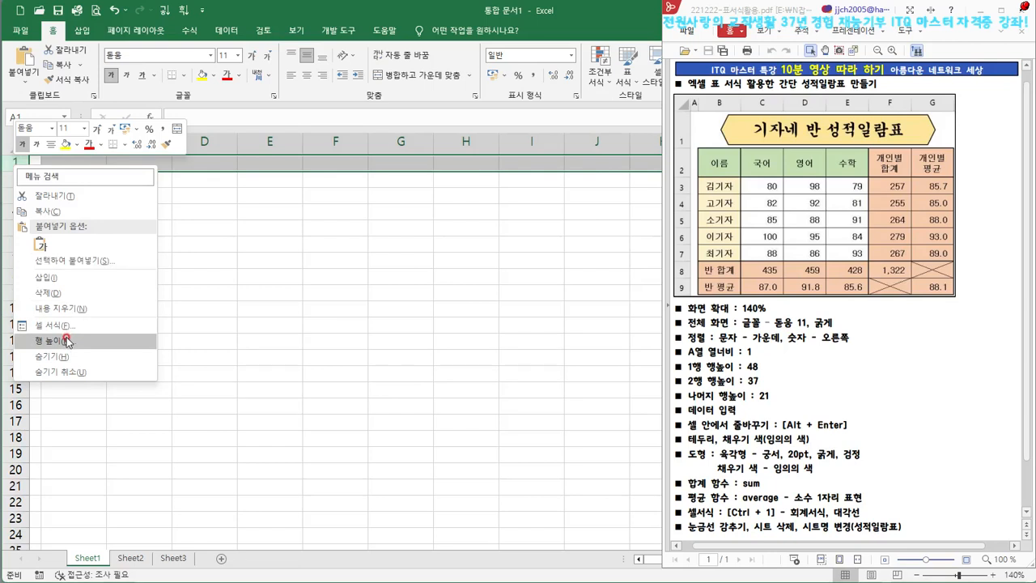
text(48)
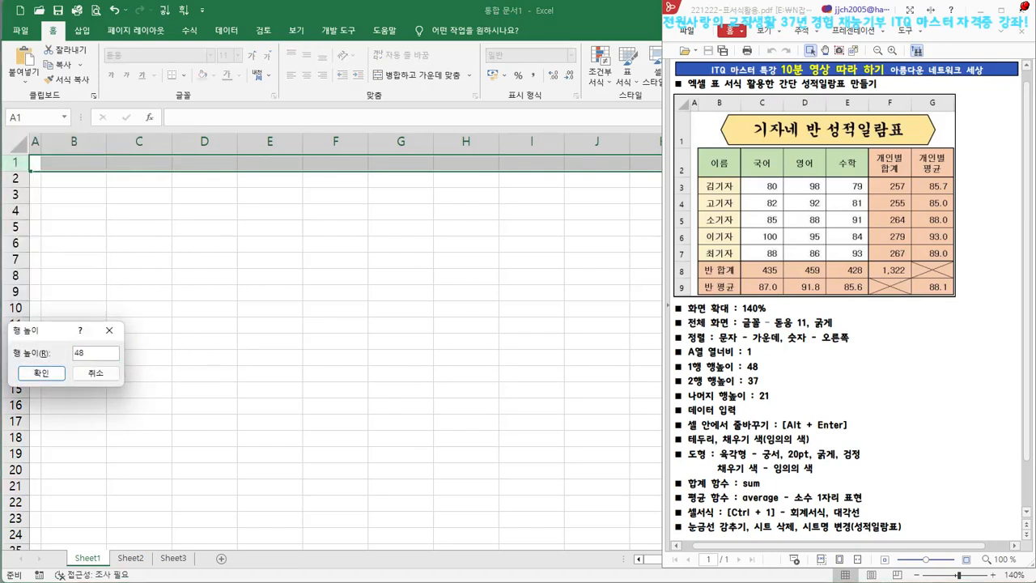
key(Return)
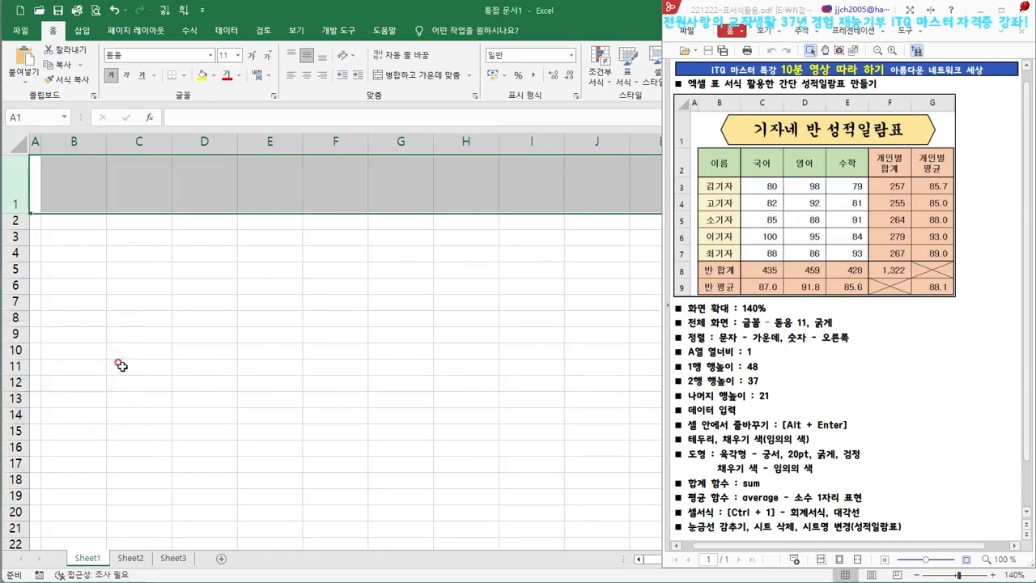
- Set the height of row 2 to 37
click(15, 221)
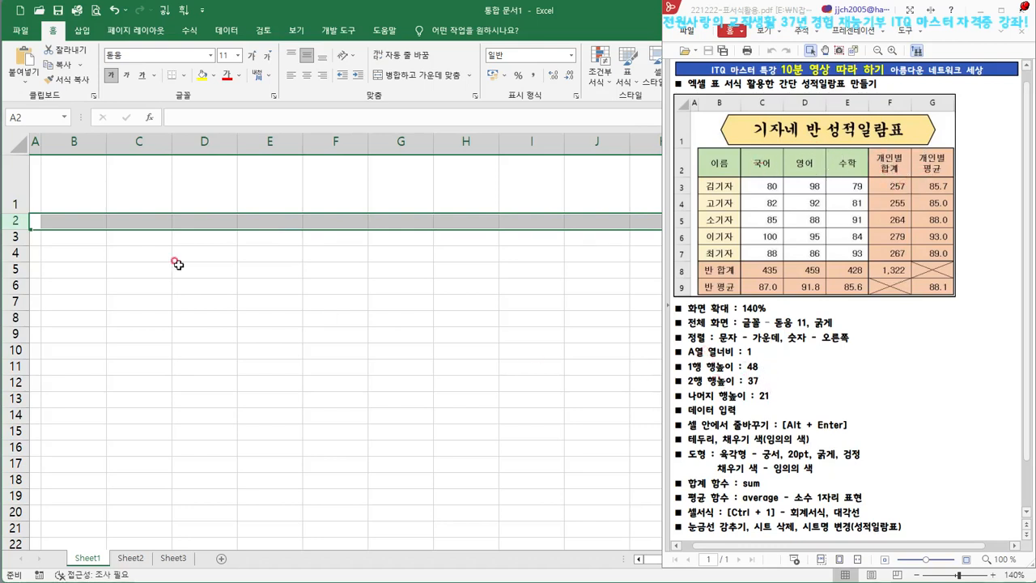
right_click(15, 221)
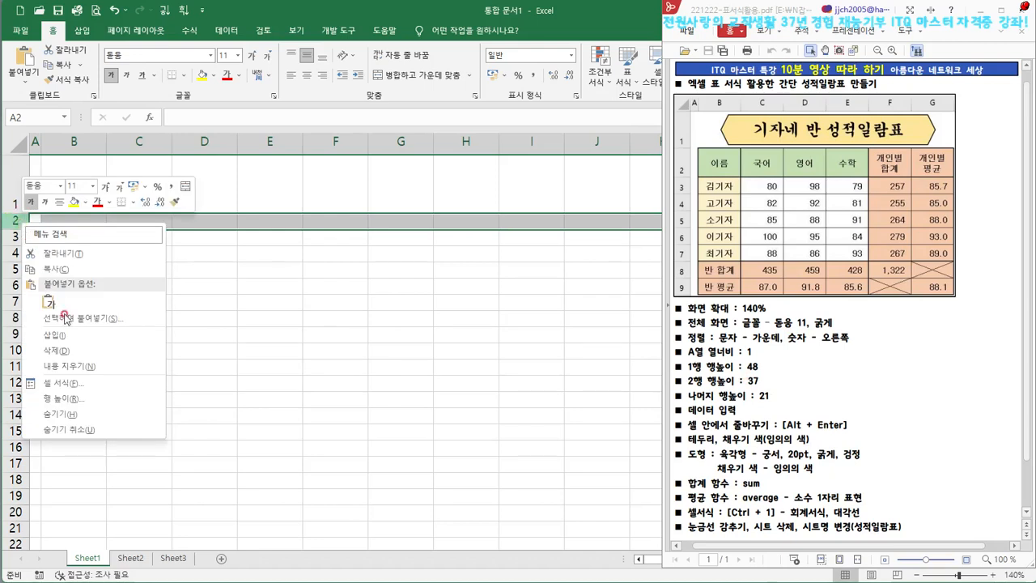
click(67, 398)
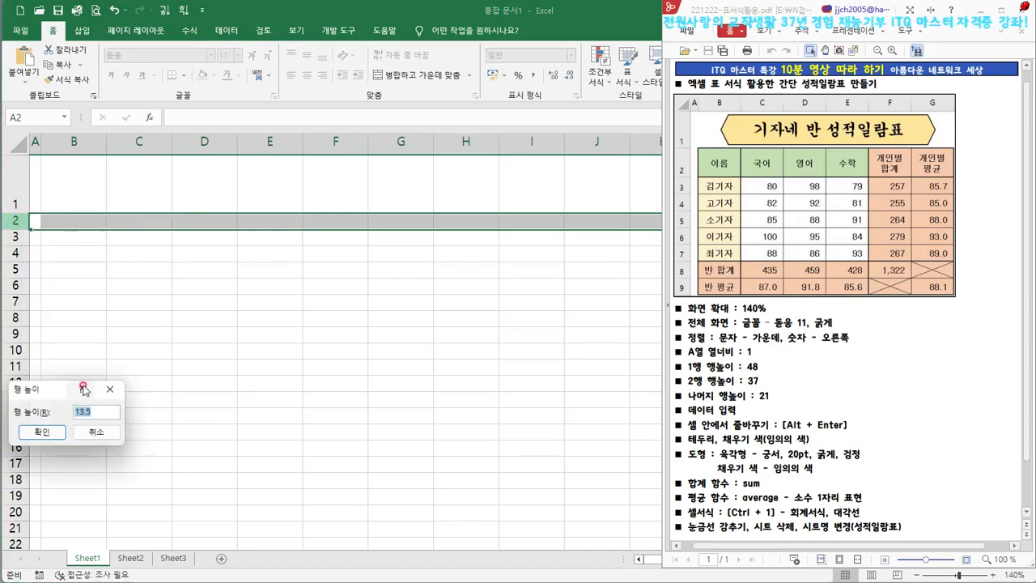
text(37)
key(Return)
- Set the height of rows 3 through 9 to 21
drag(15, 267, 15, 365)
drag(16, 366, 15, 364)
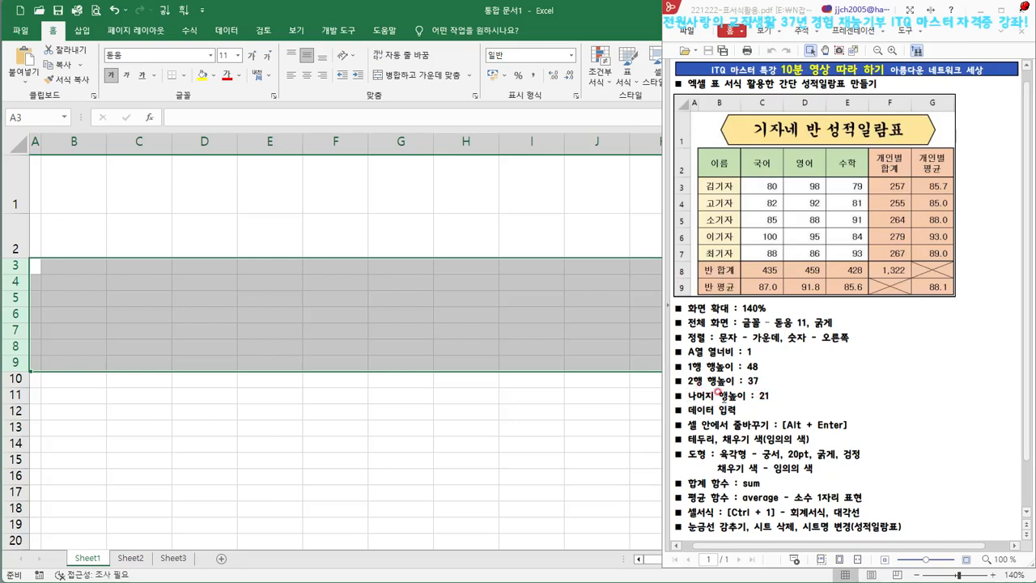
right_click(15, 281)
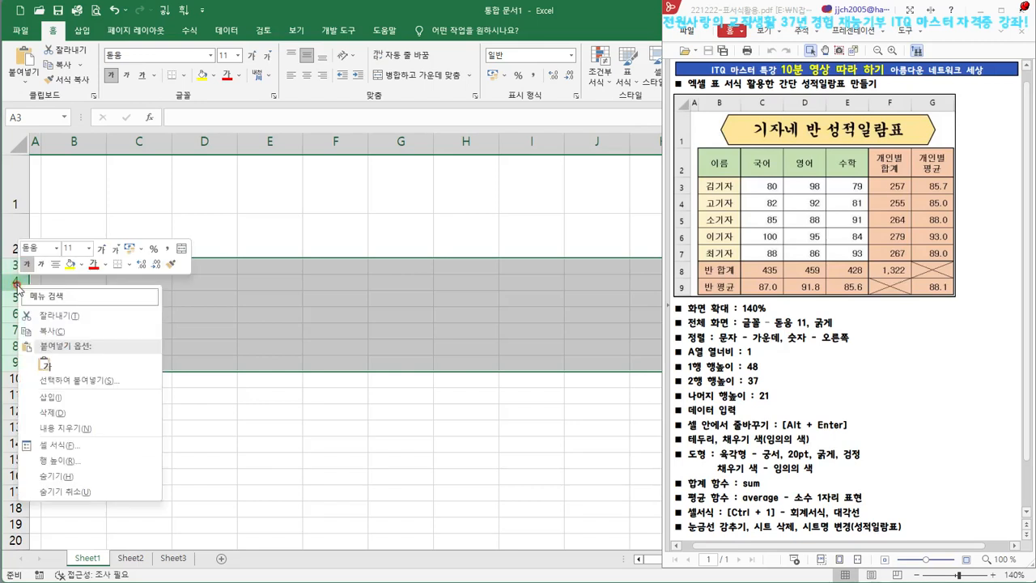
click(76, 463)
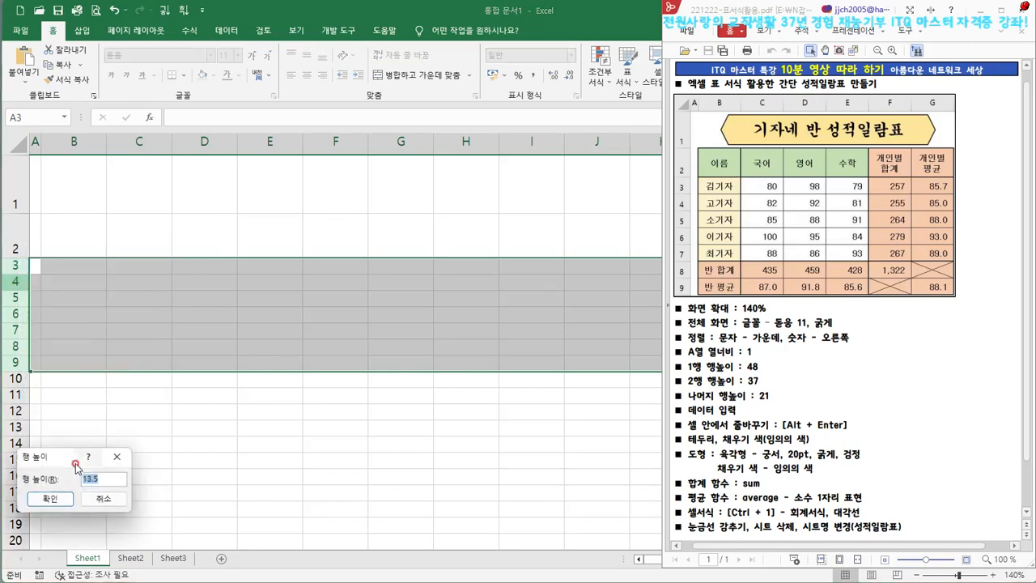
text(21)
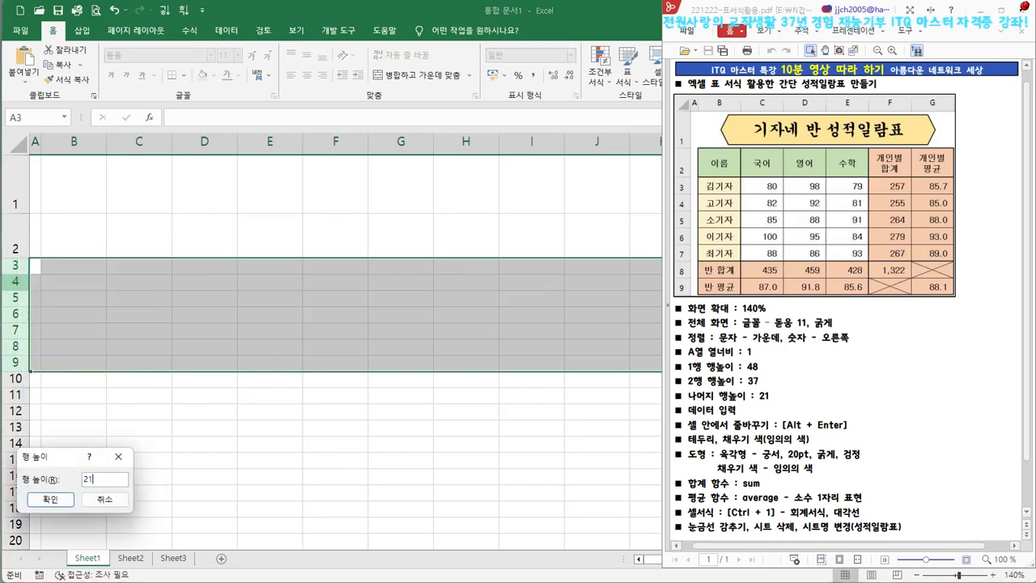
click(58, 498)
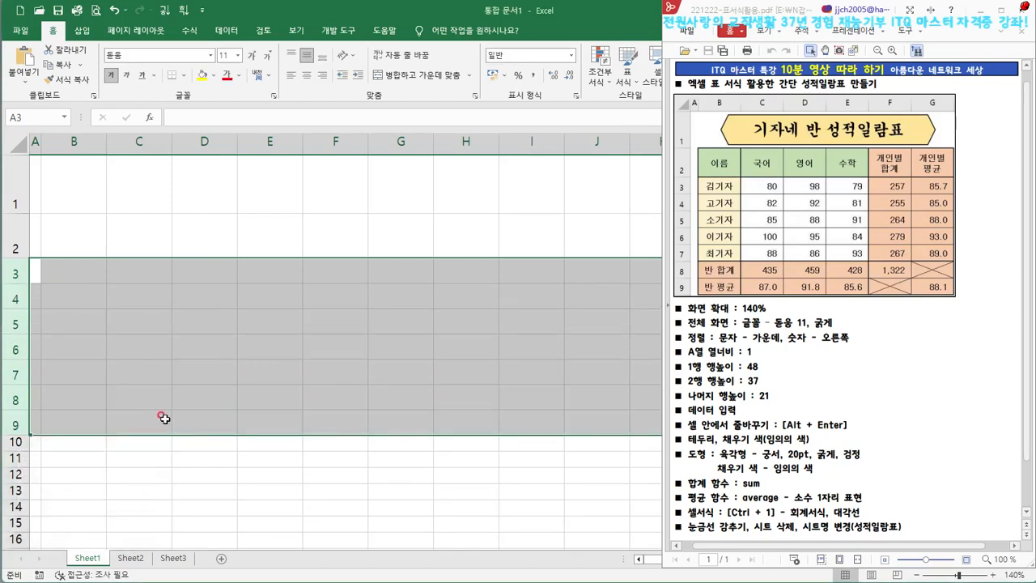
click(353, 412)
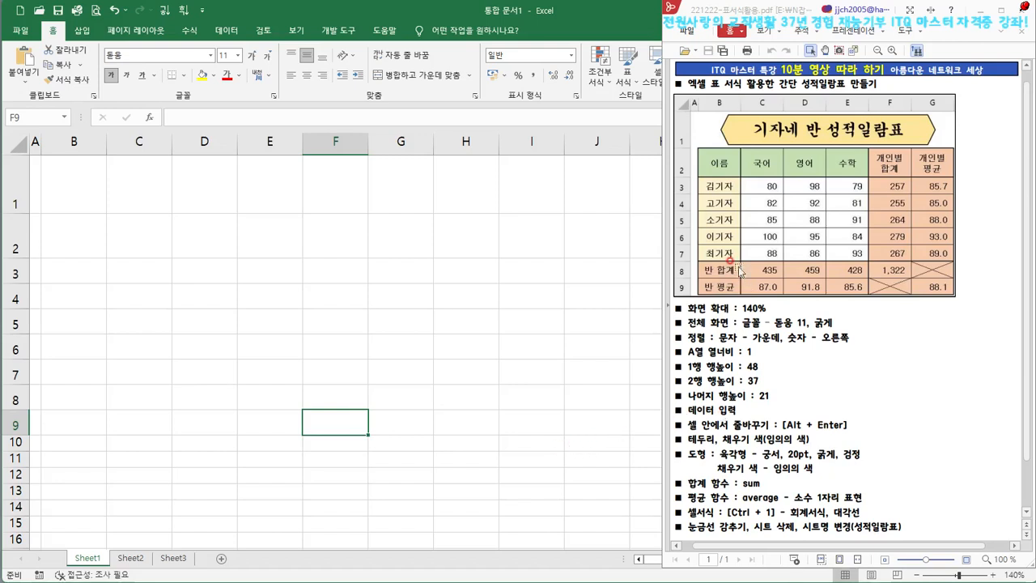
- Enter the headers 이름, 국어, 영어 and 수학 in cells B2 through E2
click(61, 241)
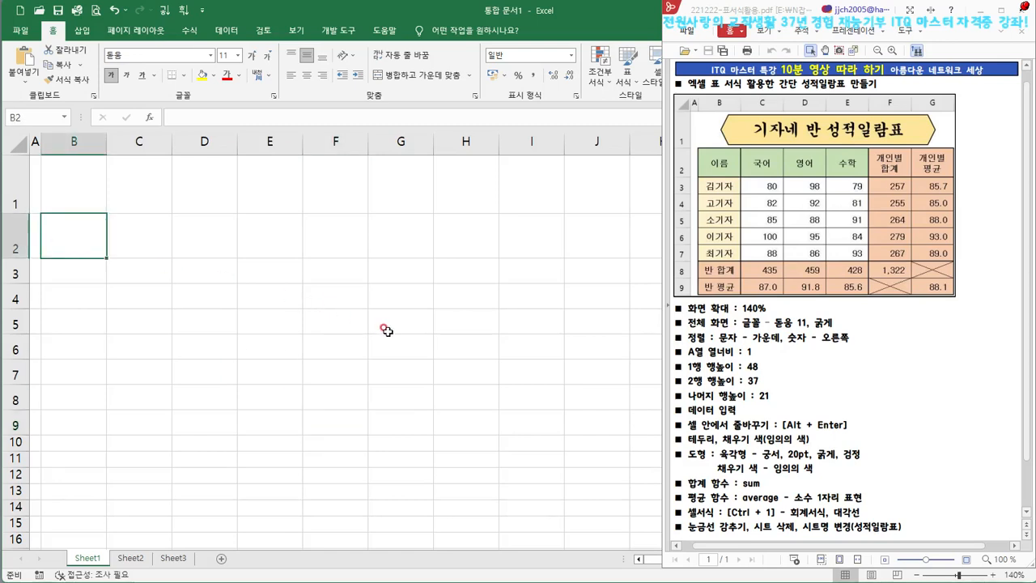
text(이름)
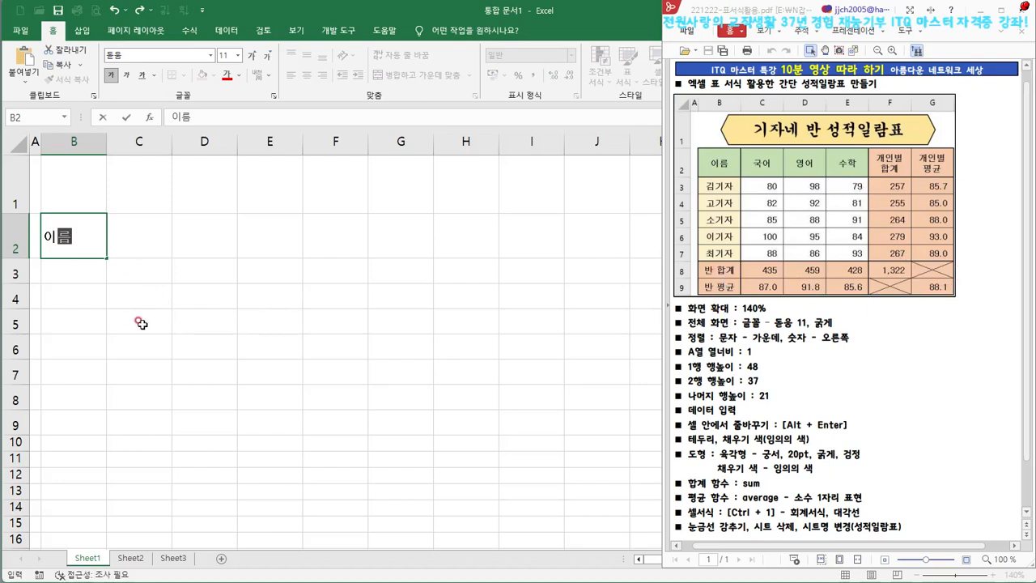
key(Tab)
text(국어)
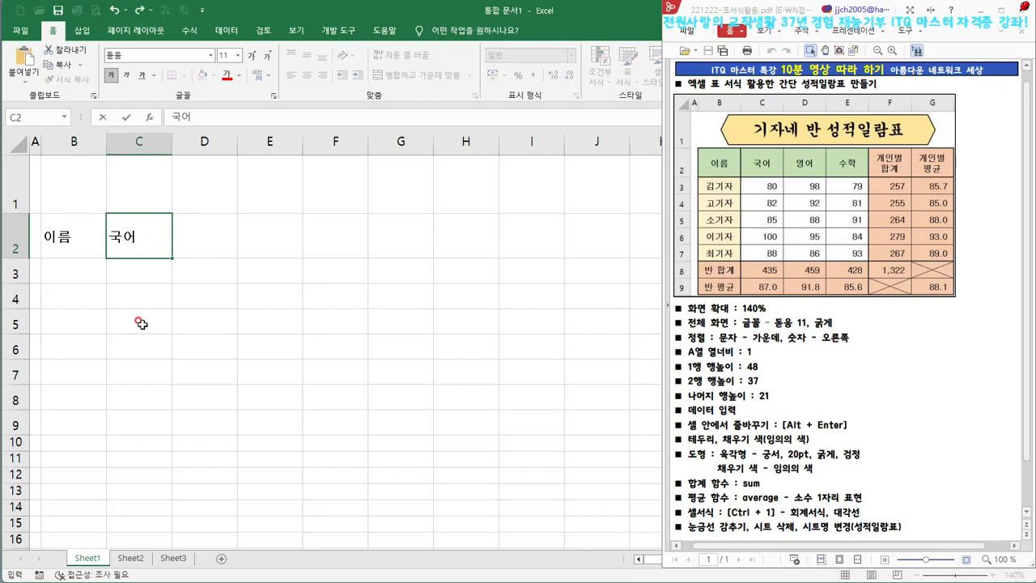
key(Tab)
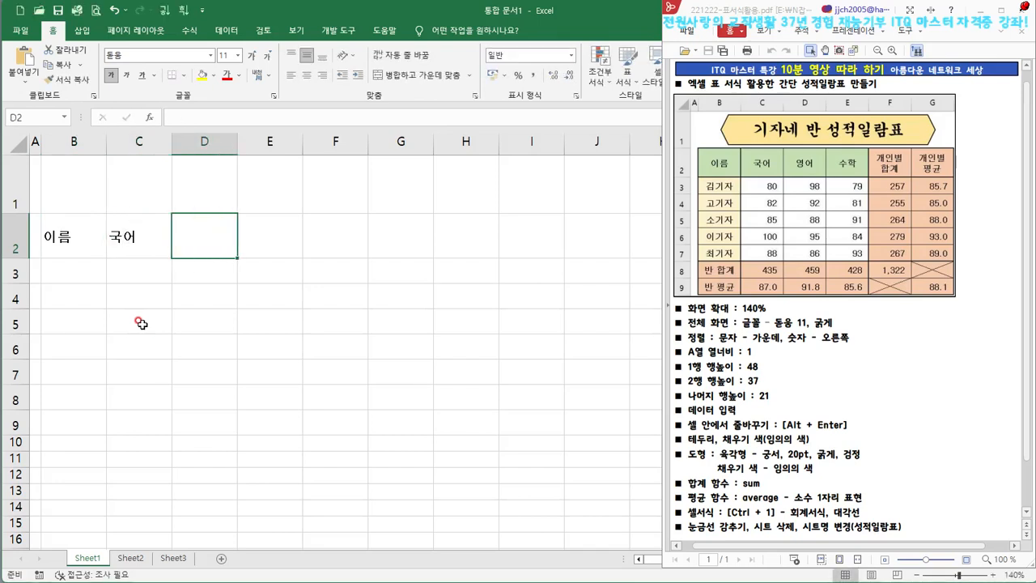
text(영어)
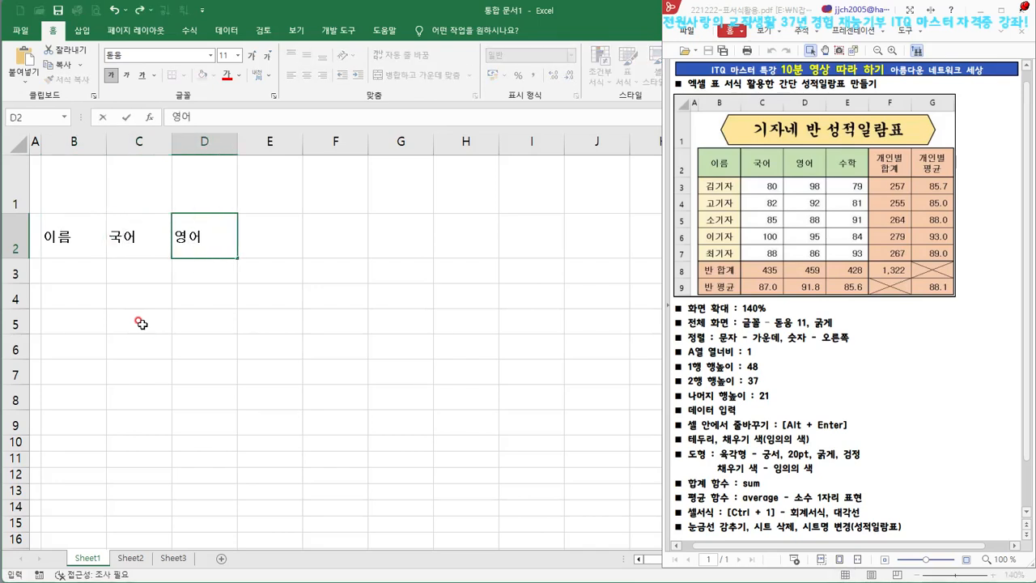
key(Tab)
text(ㅅㅜ학)
key(Tab)
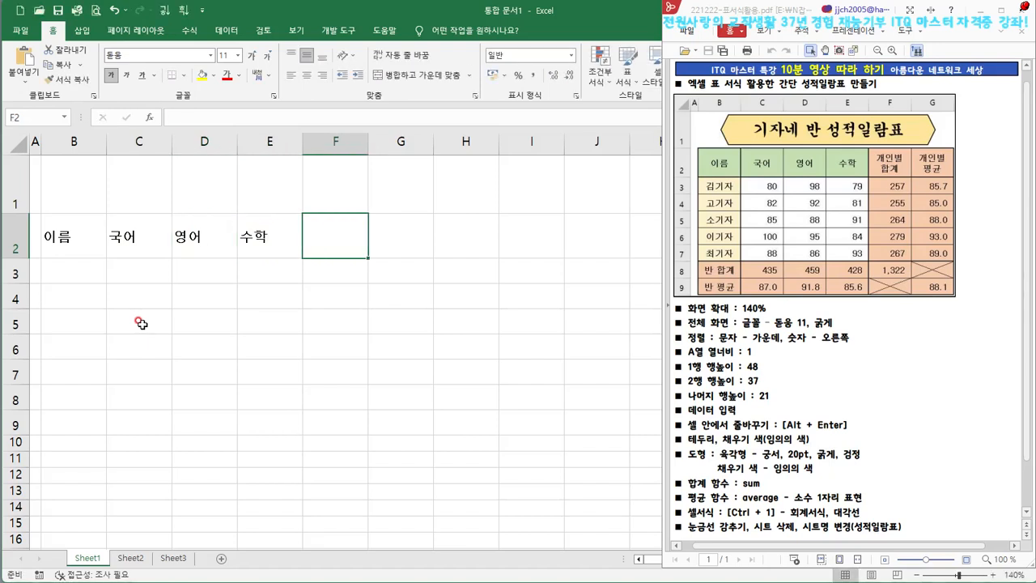
- Enter the header 개인별 합계 in F2, with a line break inside the cell before 합계
text(개인벼)
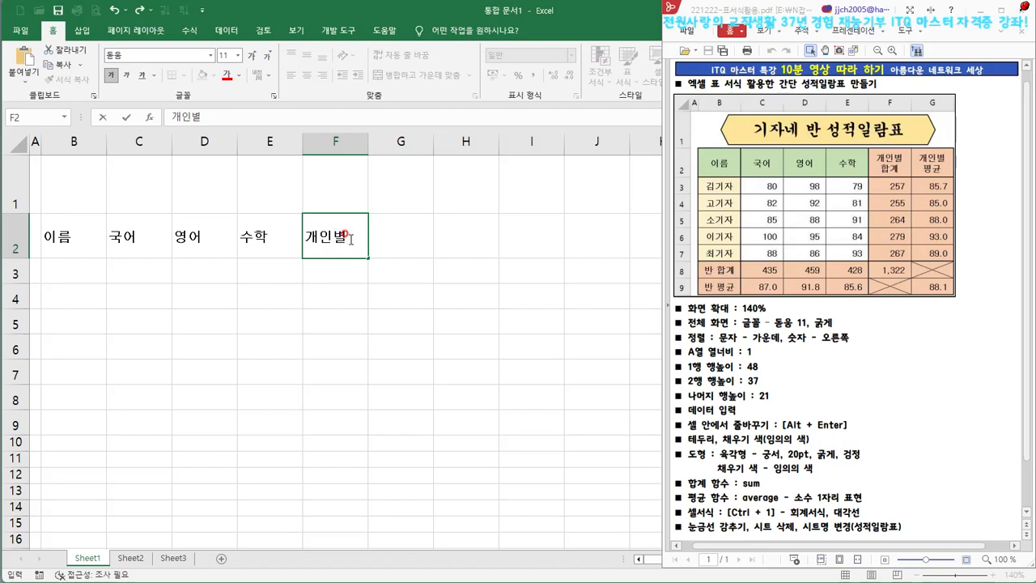
key(alt)
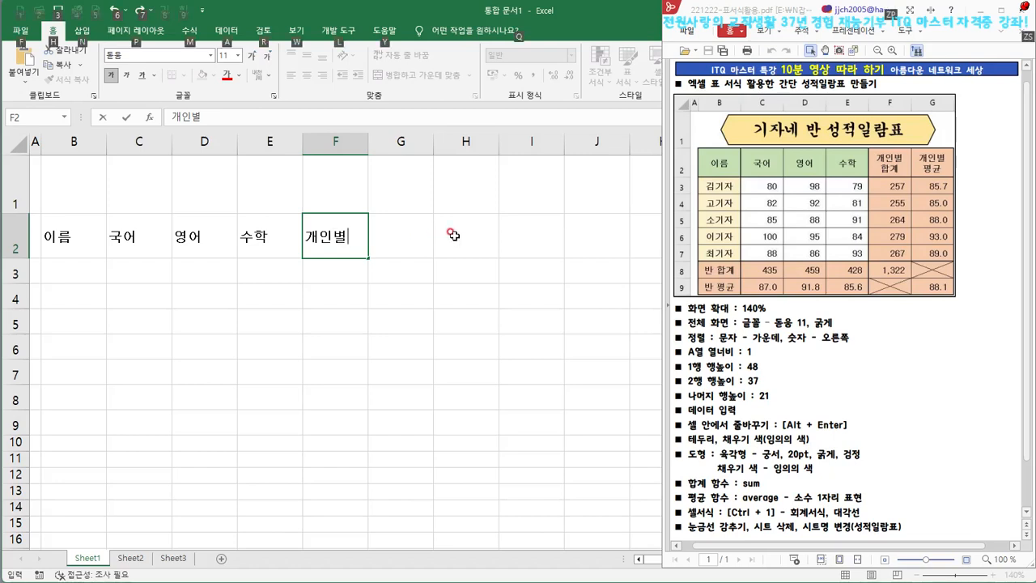
key(alt+Return)
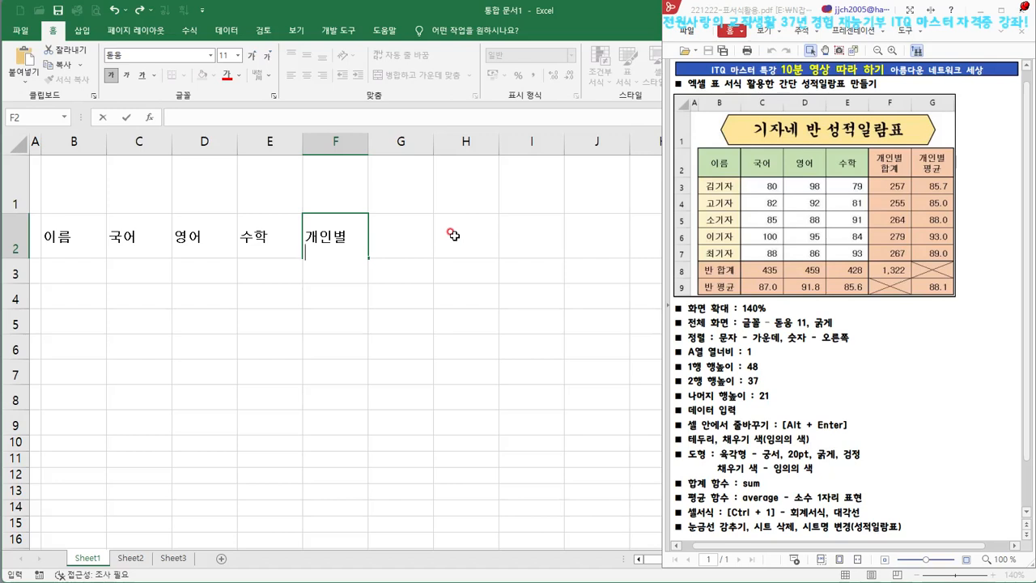
text(하ㅂㄱ)
key(Tab)
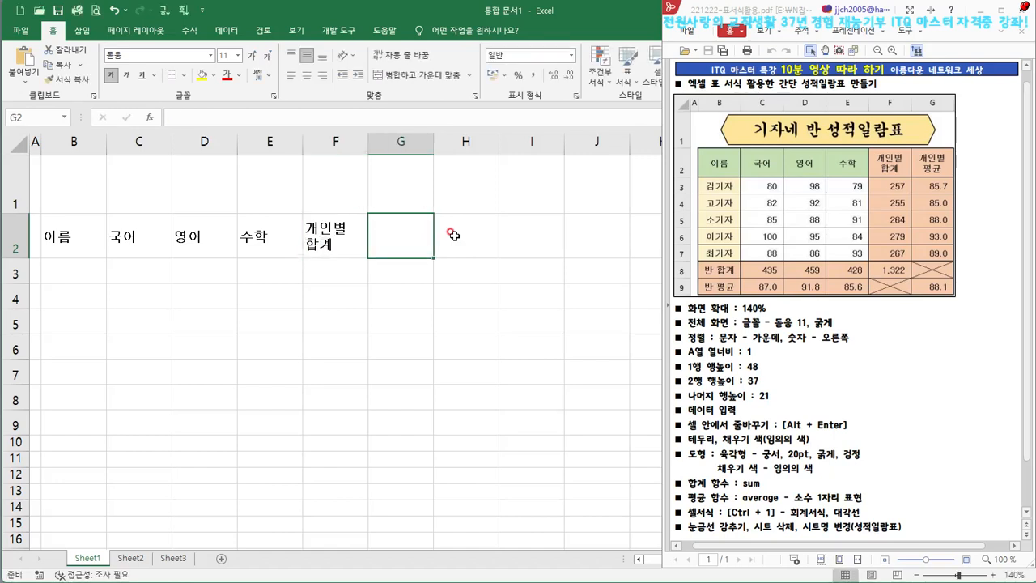
- Enter the header 개인별 평균 in G2, with a line break inside the cell before 평균
text(개인ㅂ)
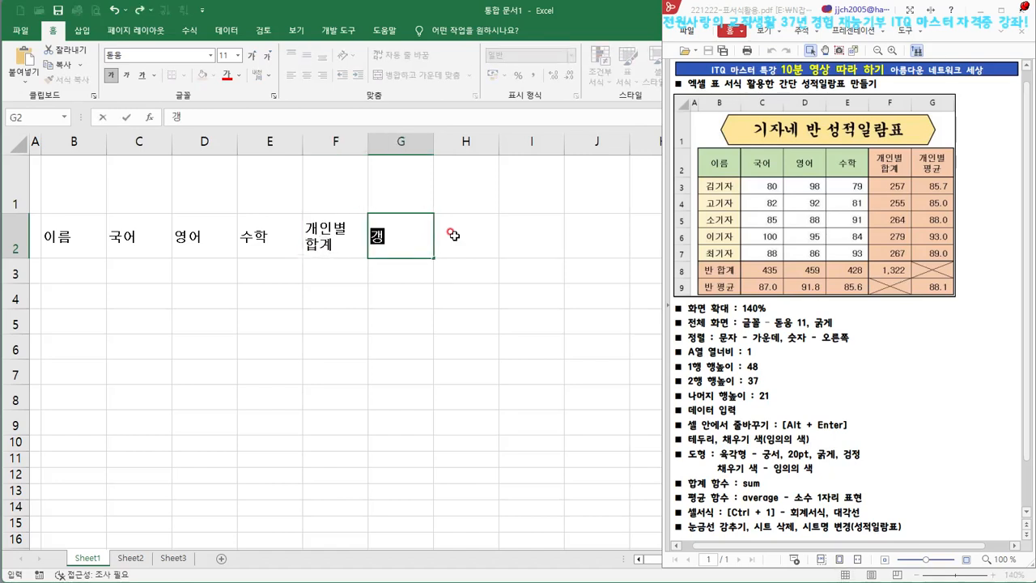
text(ㅕㄹ)
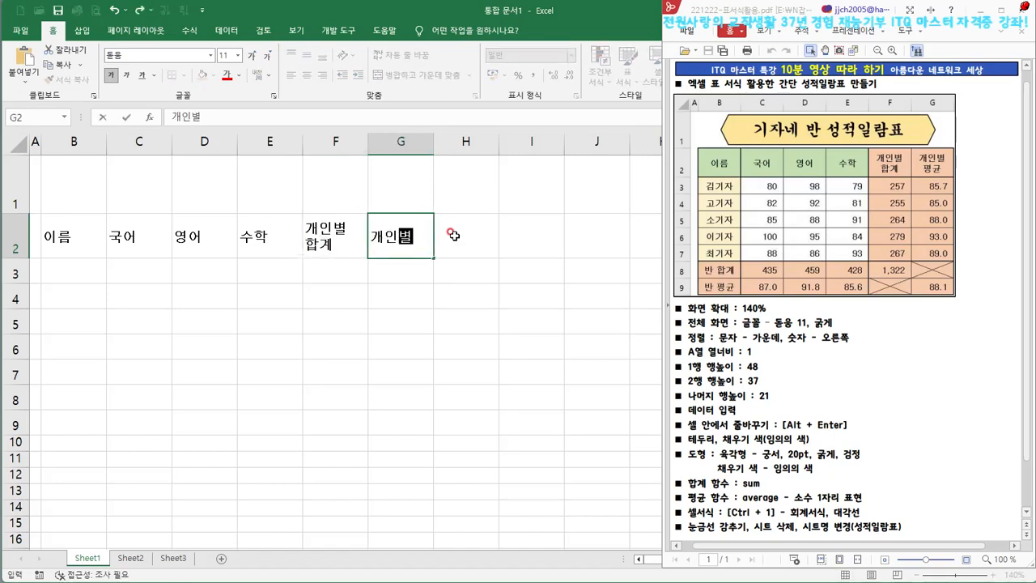
key(alt+Return)
text(평규)
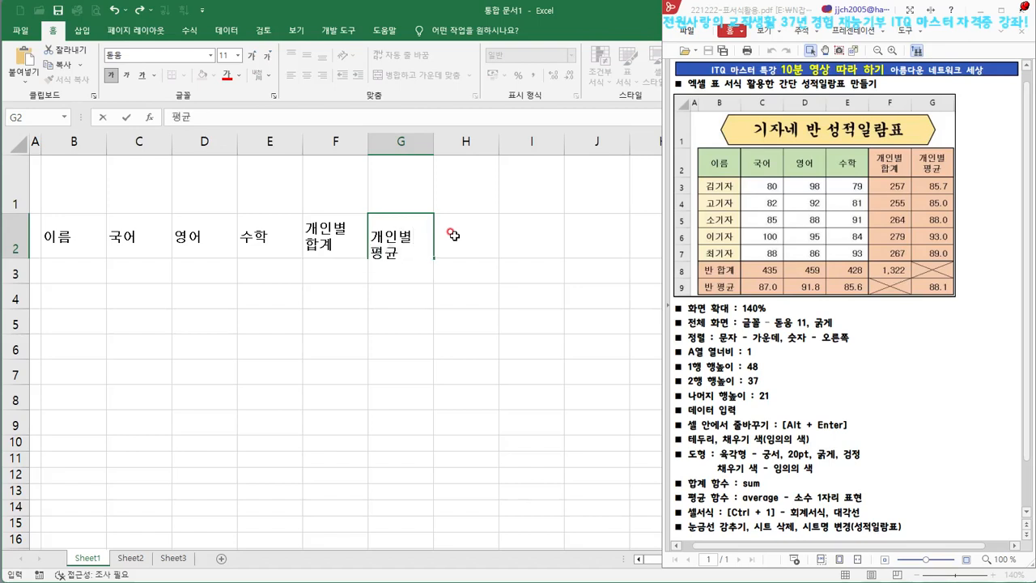
- Enter the five student names from the reference table in cells B3 through B7
click(89, 271)
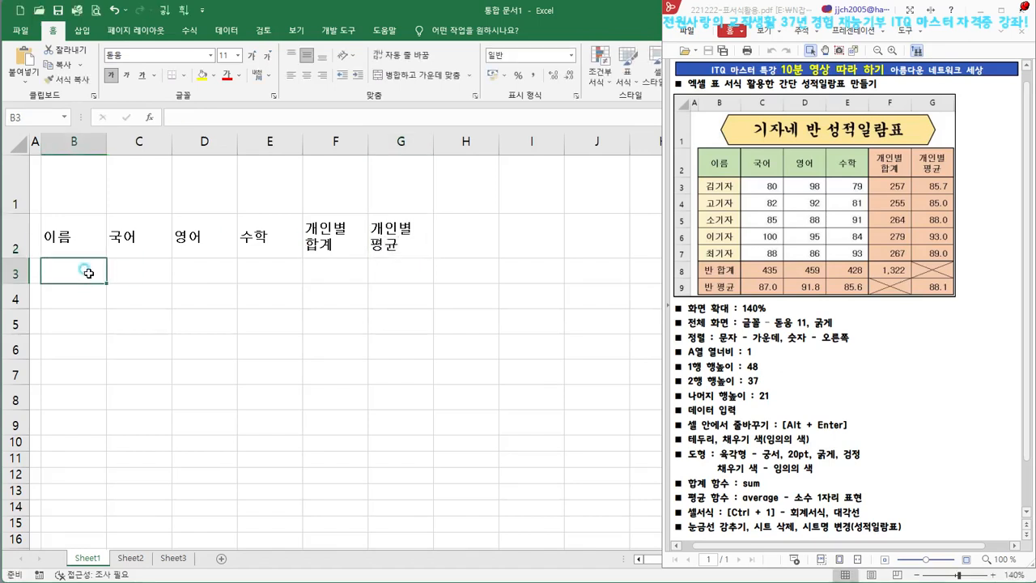
text(ㄱ)
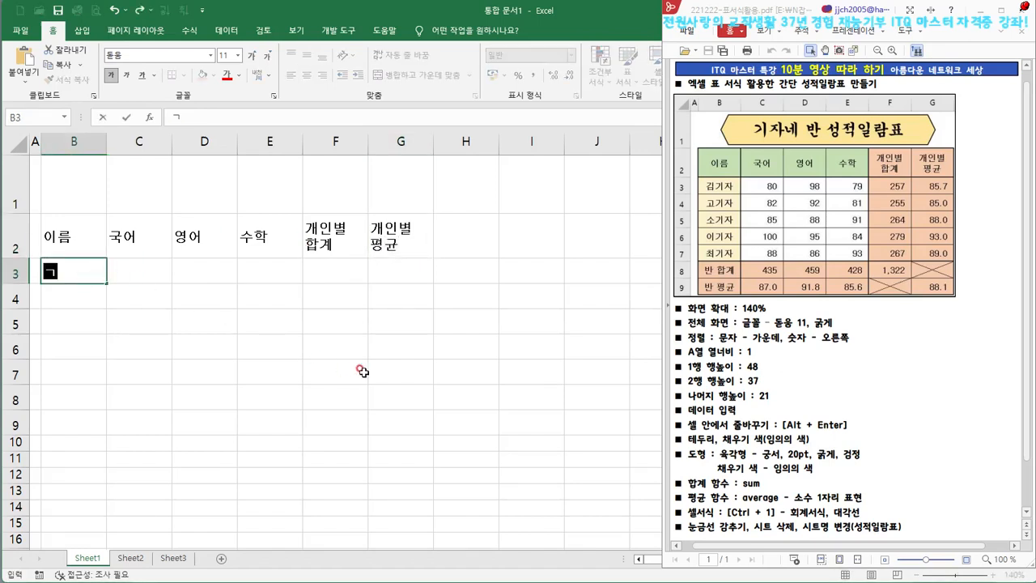
text(ㄱ)
text(자)
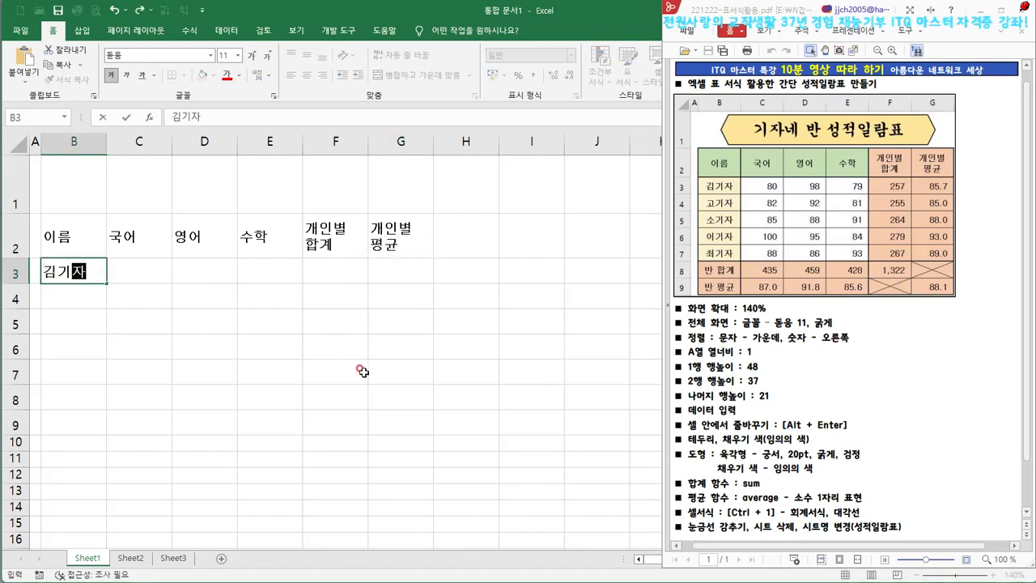
key(Return)
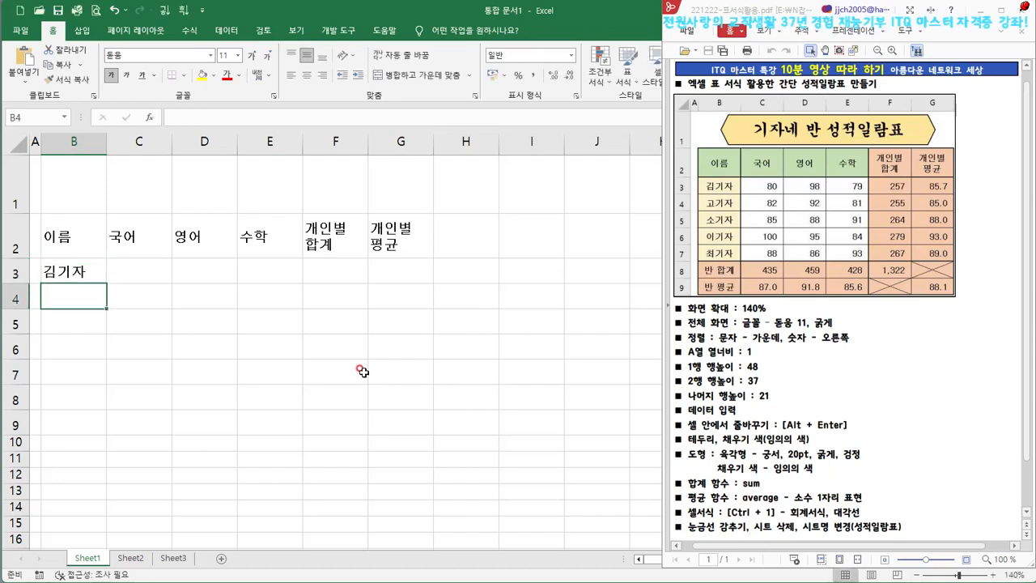
text(고기자)
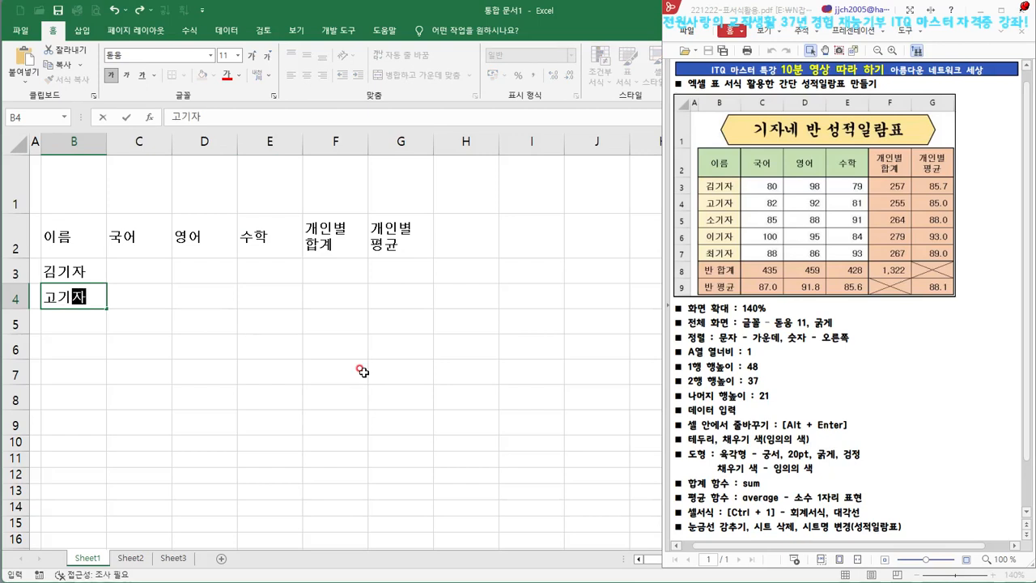
key(Return)
text(소기)
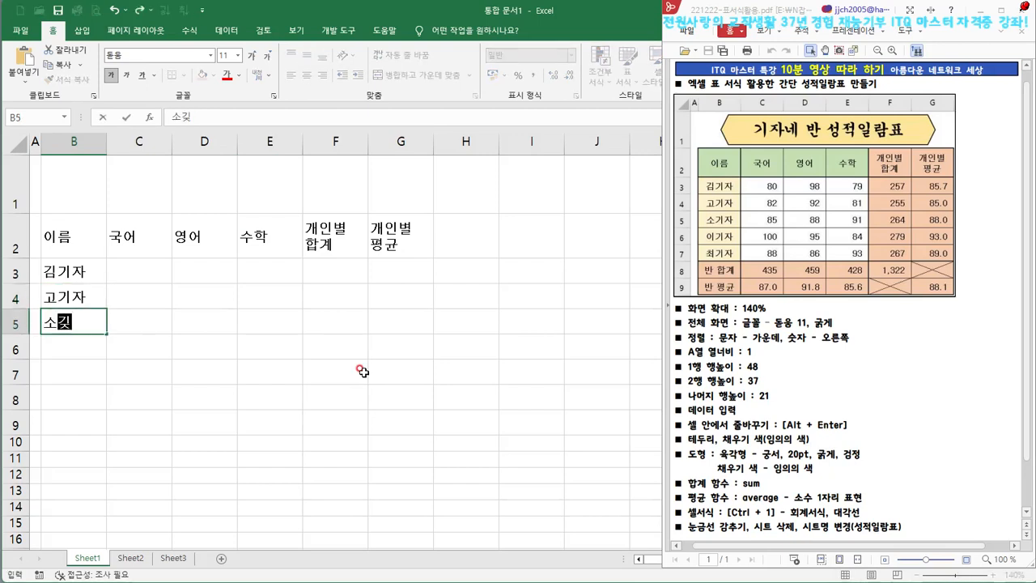
text(자)
key(Return)
text(이기자)
key(Return)
text(ㅊ기자)
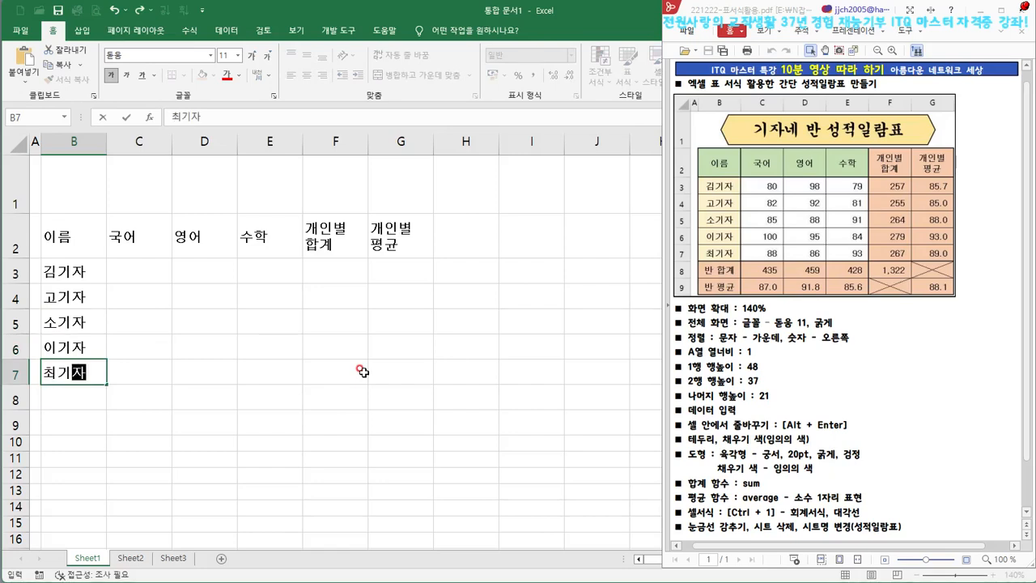
key(Return)
- Enter the summary row labels 반 합계 in B8 and 반 평균 in B9
text(반 합ㄱ)
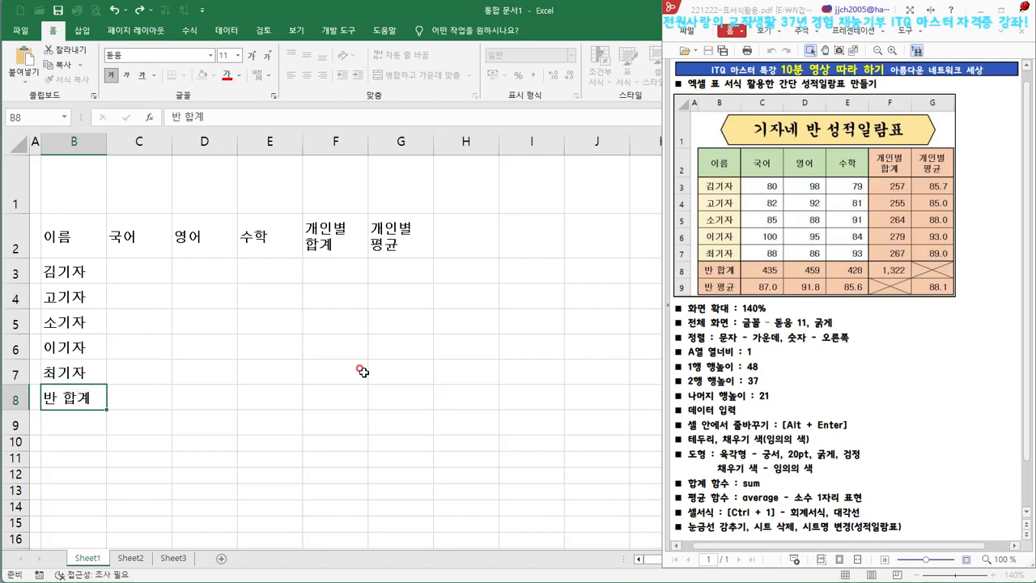
key(Return)
text(반)
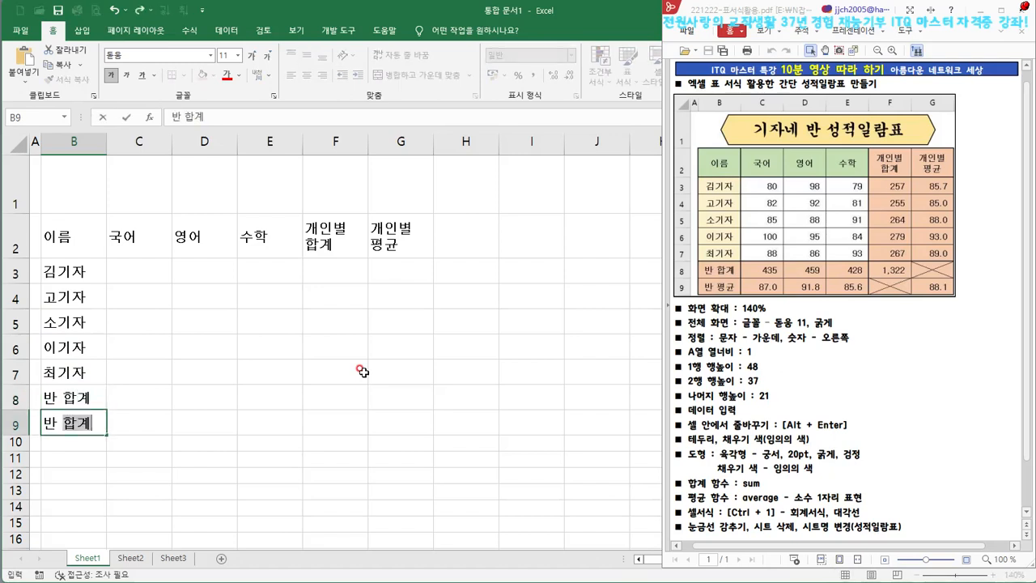
text( 평균)
key(Return)
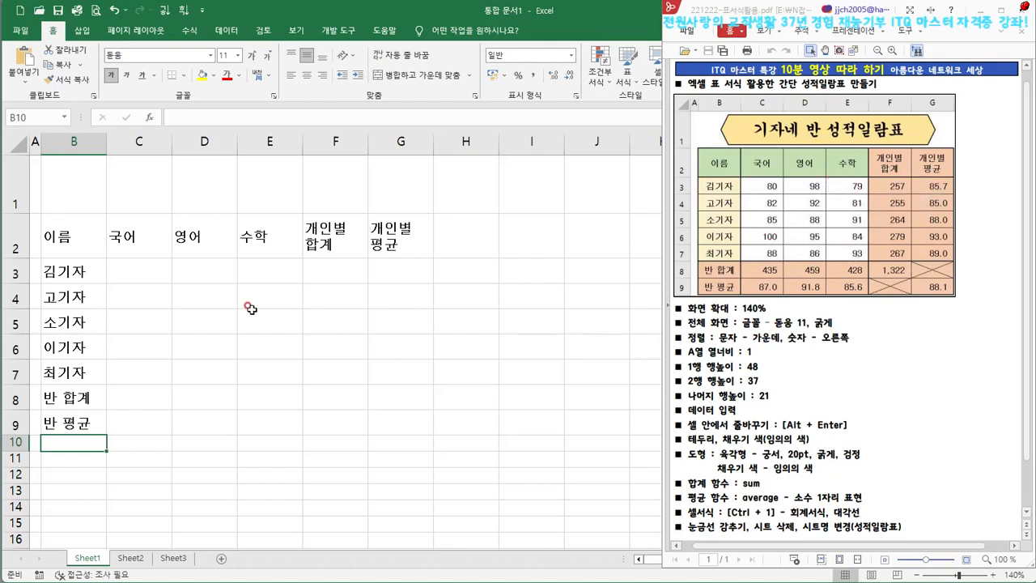
- Select the score range C3:E7 and enter the 국어 scores 80, 82, 85, 100 and 88 in C3 through C7
drag(140, 272, 246, 364)
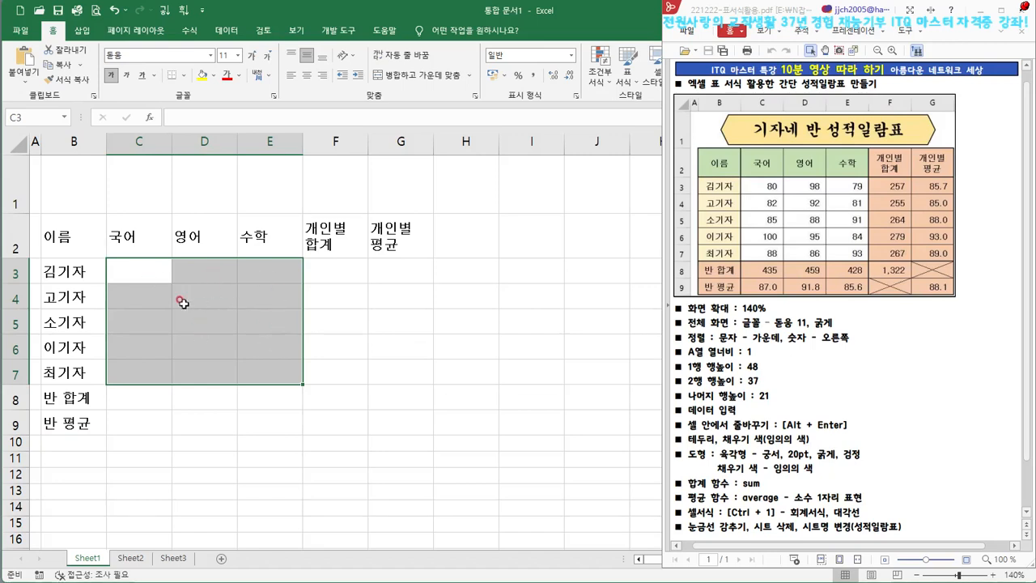
drag(146, 269, 251, 375)
text(80)
key(Return)
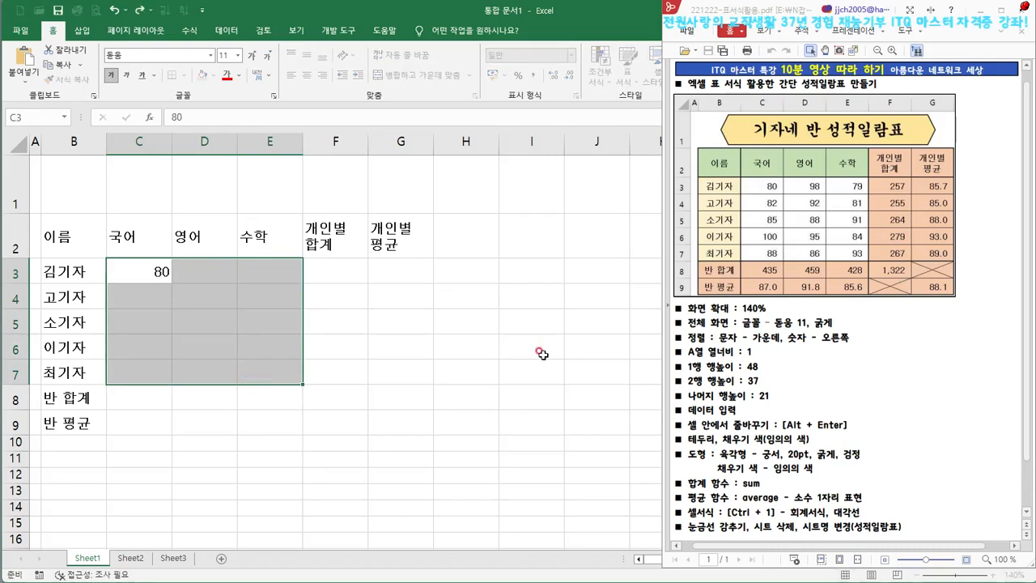
text(82)
key(Return)
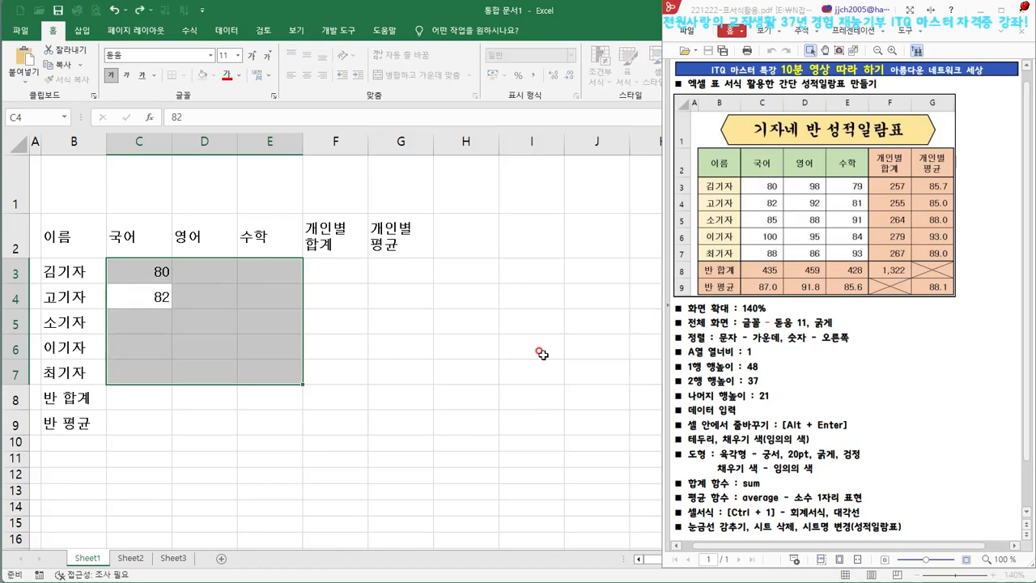
text(85)
key(Return)
text(100)
key(Return)
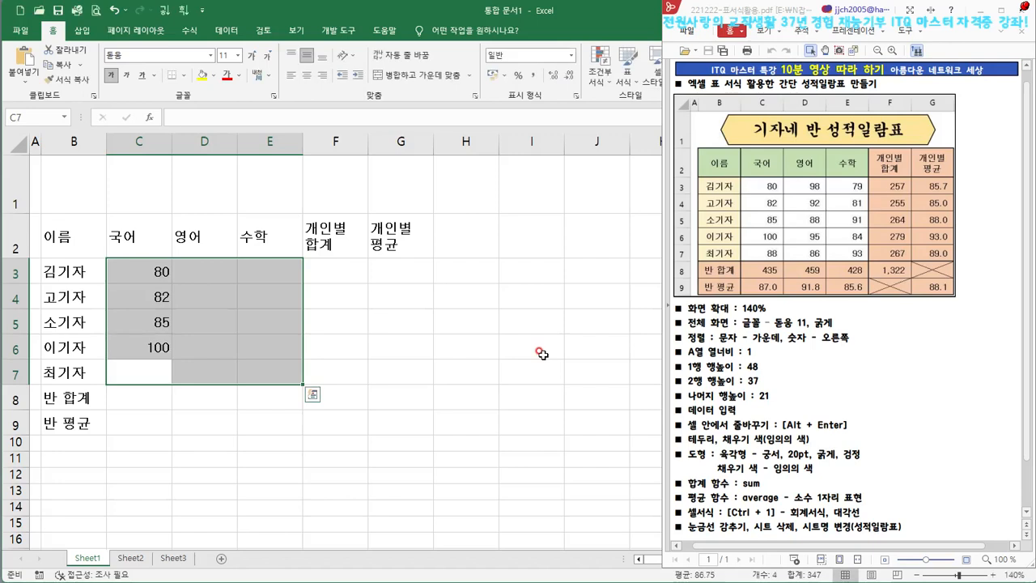
text(88)
key(Return)
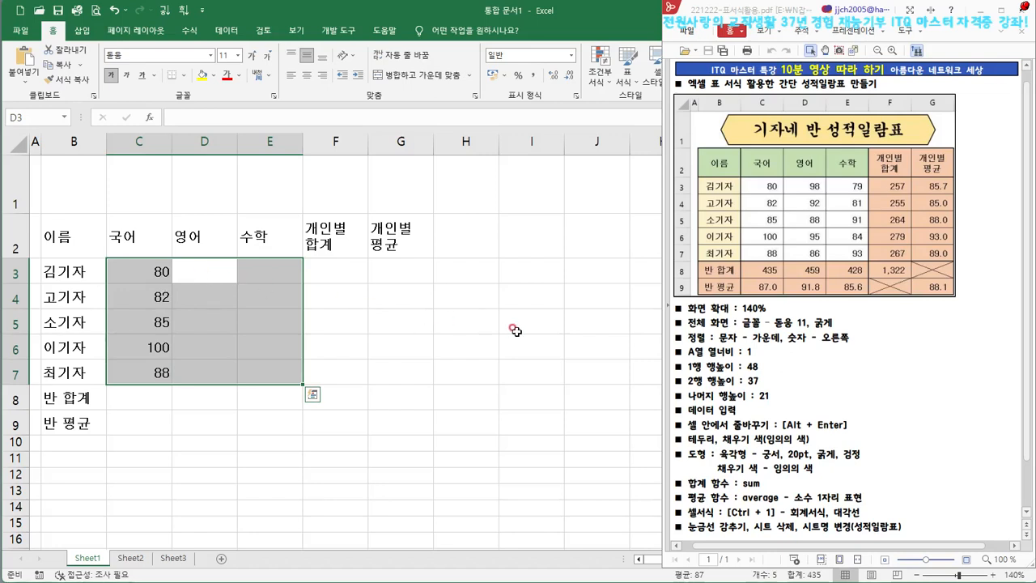
- Enter the 영어 scores 98, 92, 88, 95 and 86 in cells D3 through D7
text(98)
key(Return)
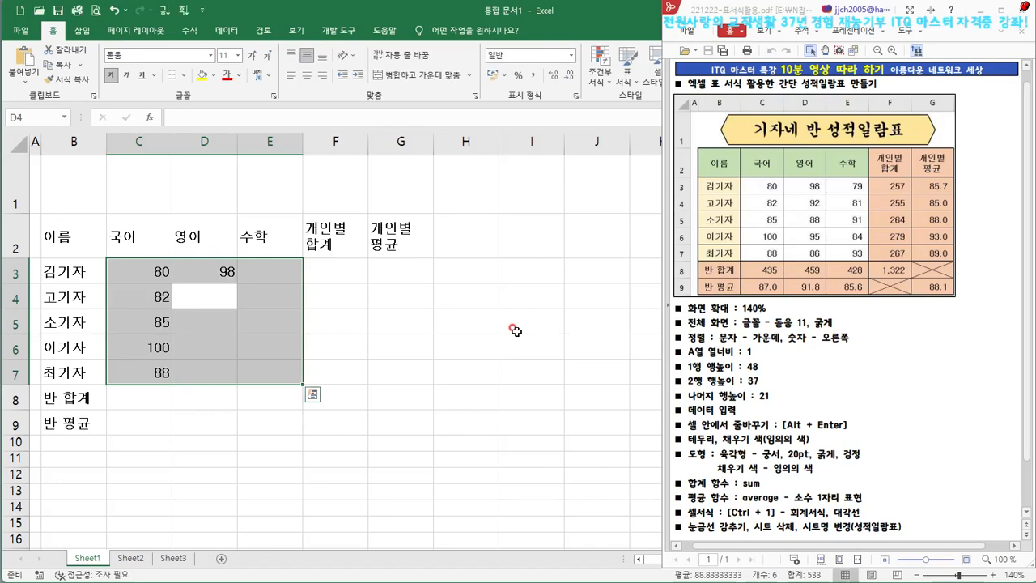
text(92)
key(Return)
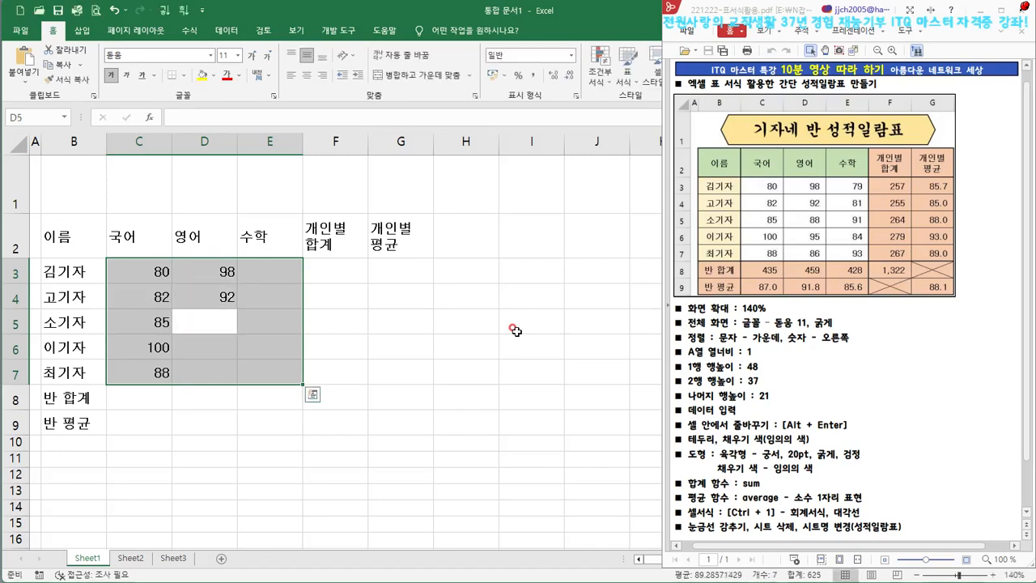
text(88)
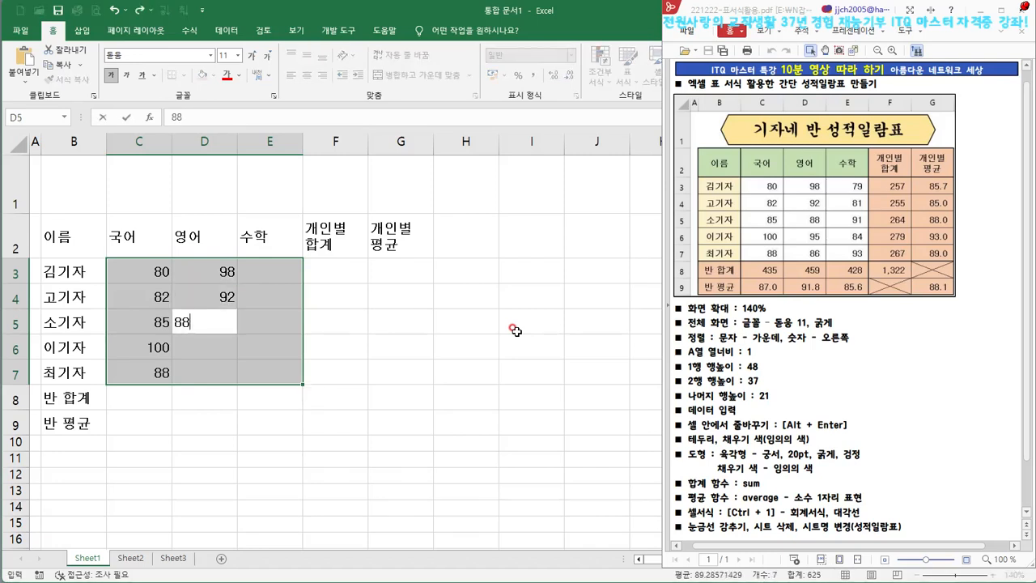
key(Return)
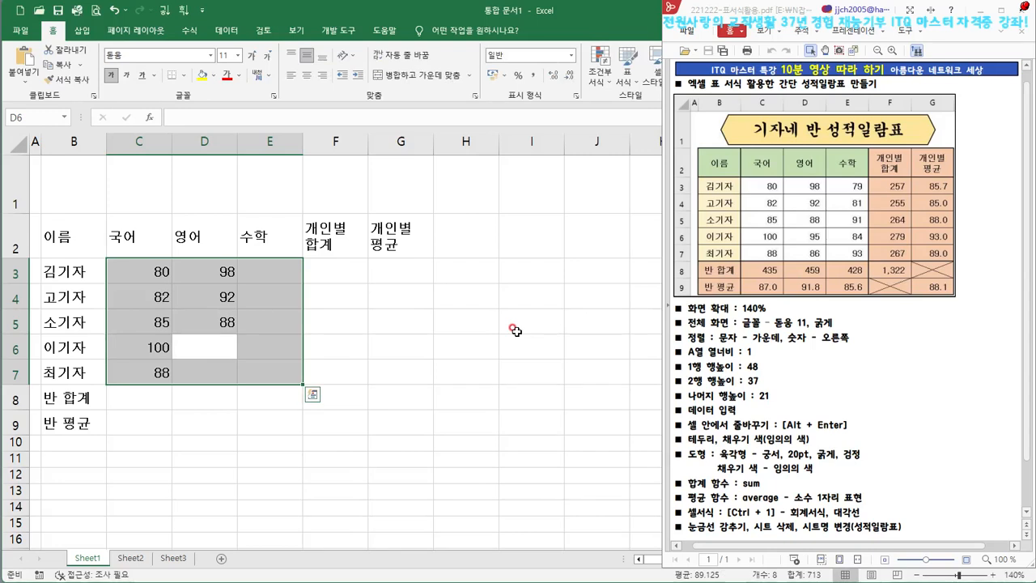
text(95)
key(Return)
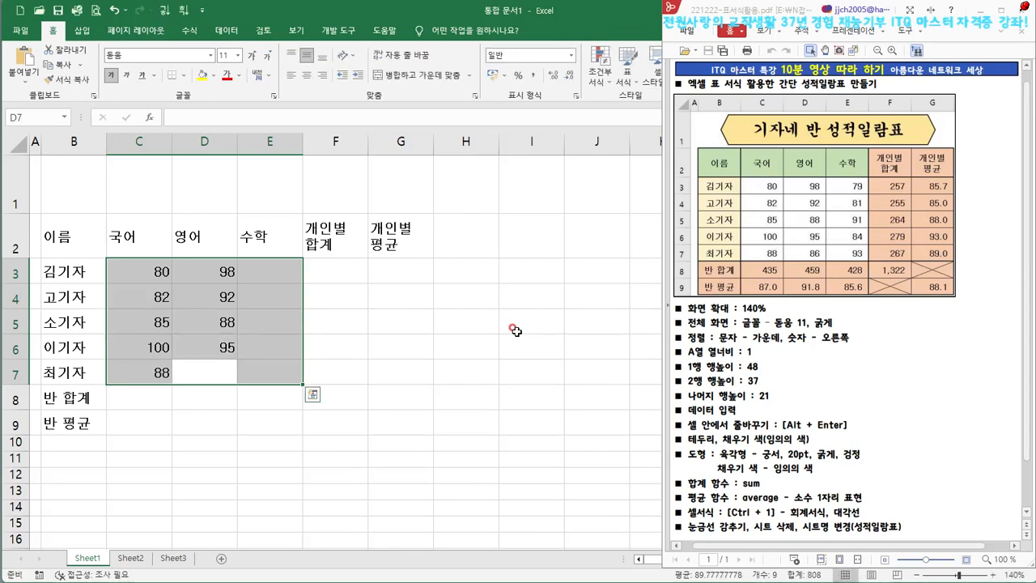
text(86)
key(Return)
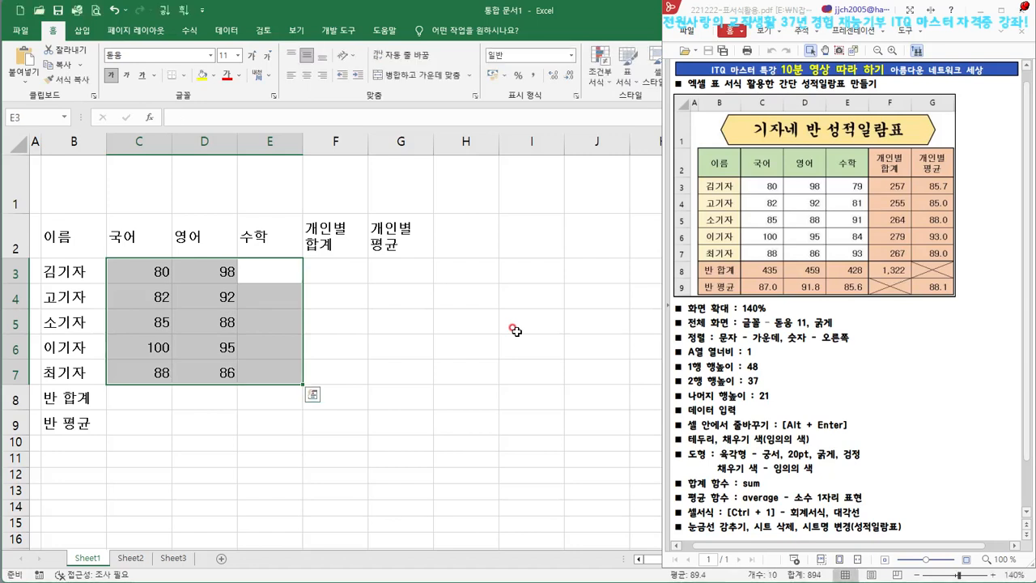
- Enter the 수학 scores 79, 81, 91, 84 and 93 in cells E3 through E7
text(79)
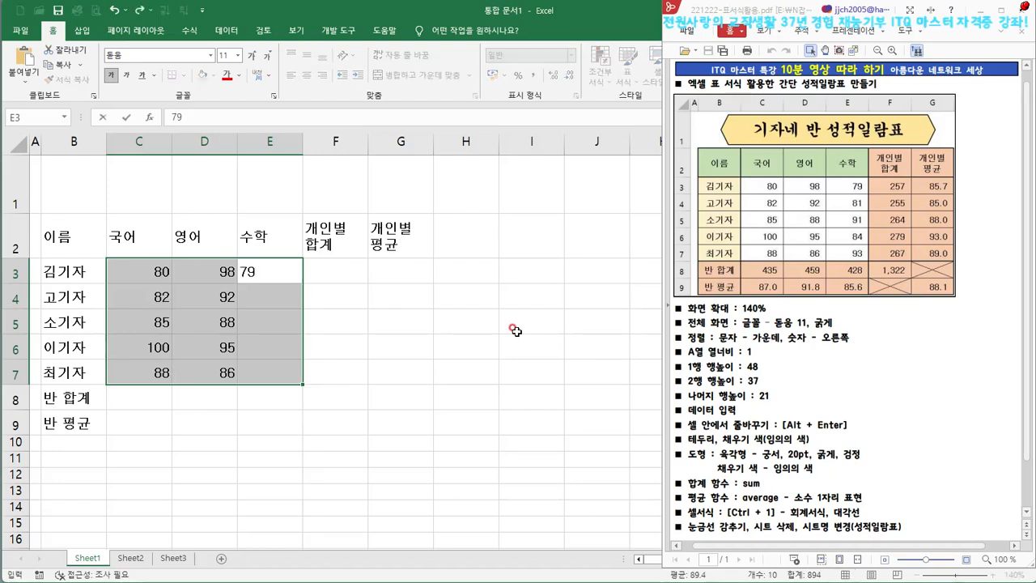
key(Return)
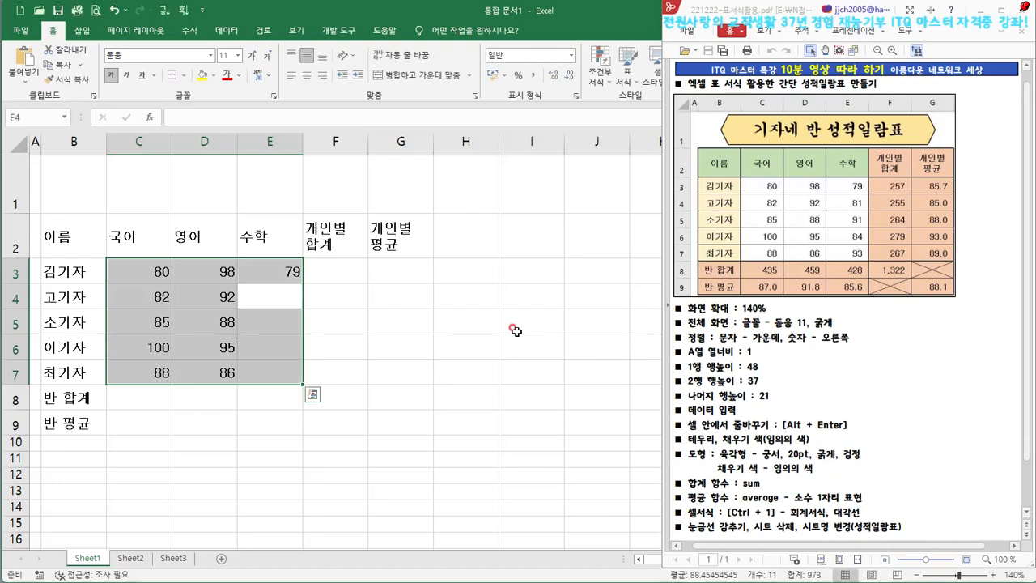
text(81)
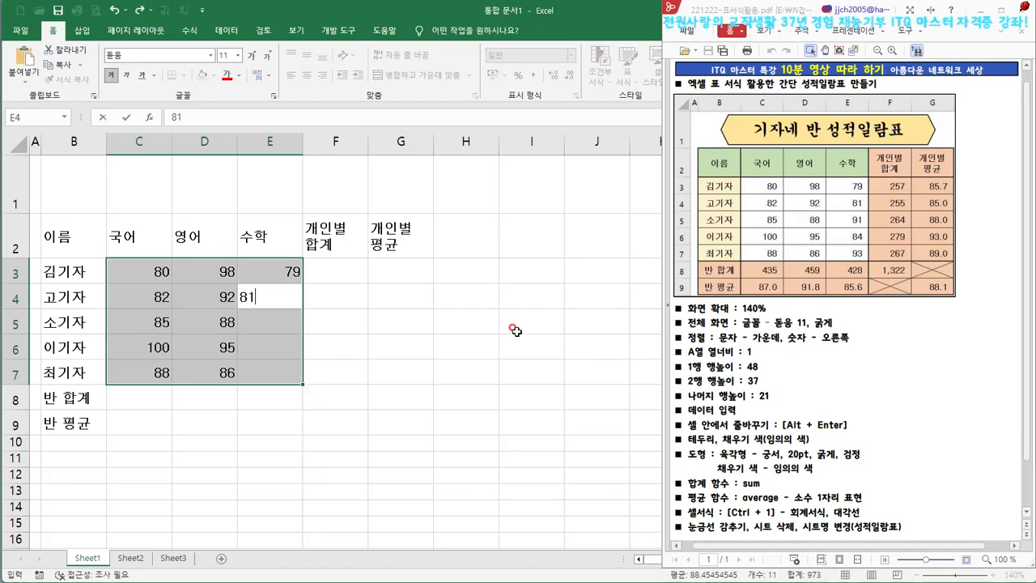
key(Return)
text(91)
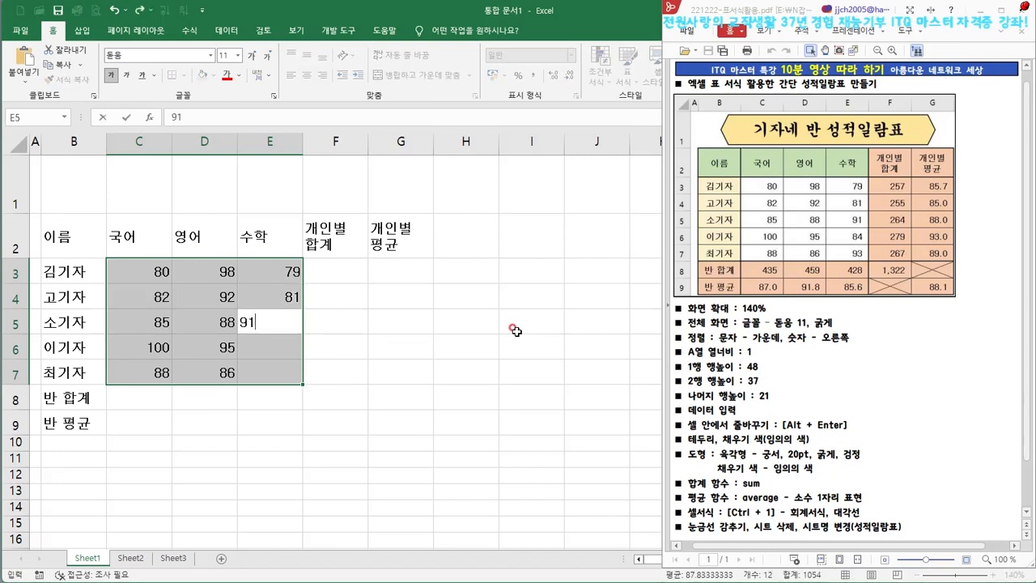
key(Return)
text(84)
key(Return)
text(93)
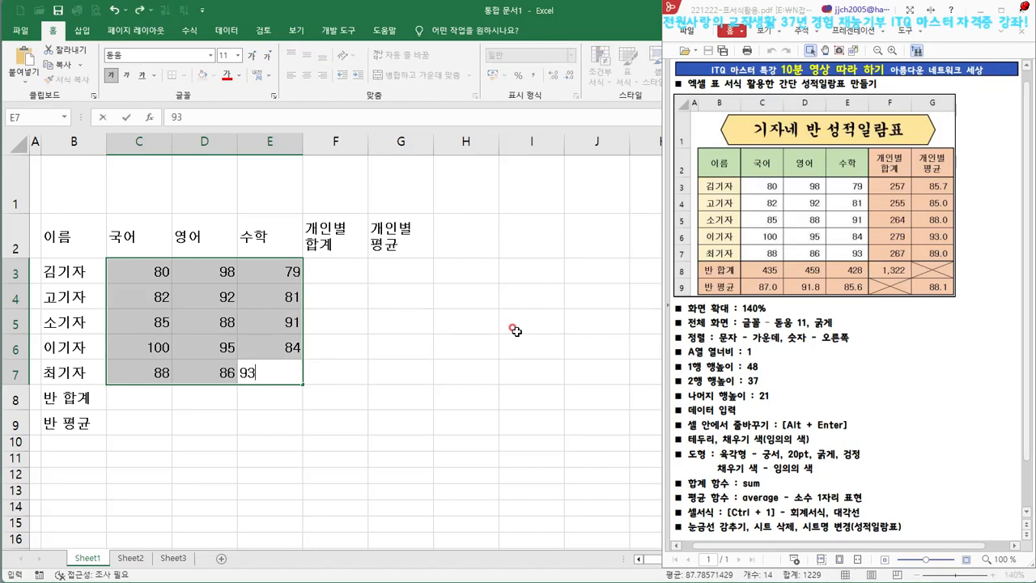
key(Return)
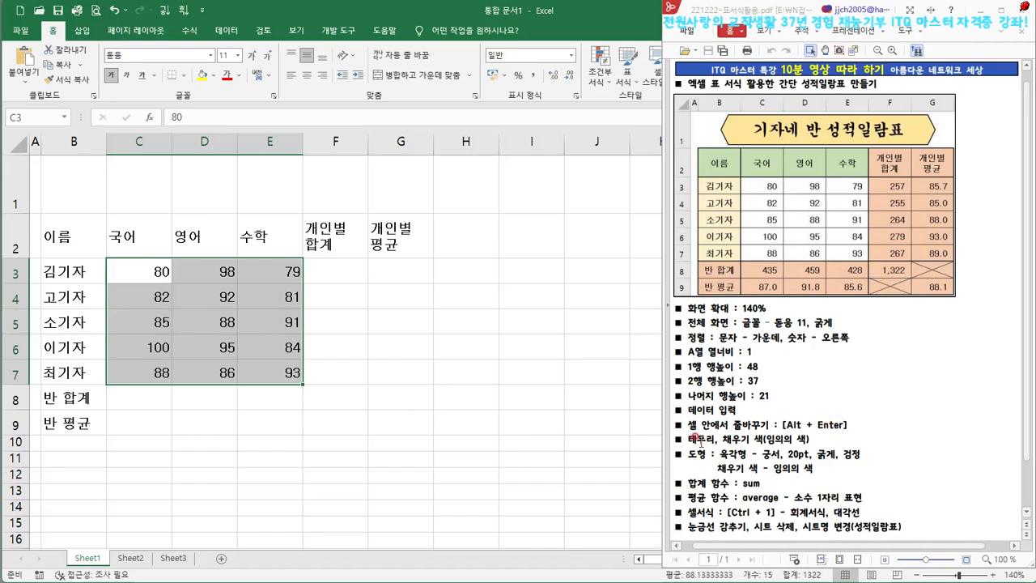
- Apply all borders and a thick outside border to the table range B2:G9
drag(58, 240, 392, 288)
drag(385, 380, 382, 422)
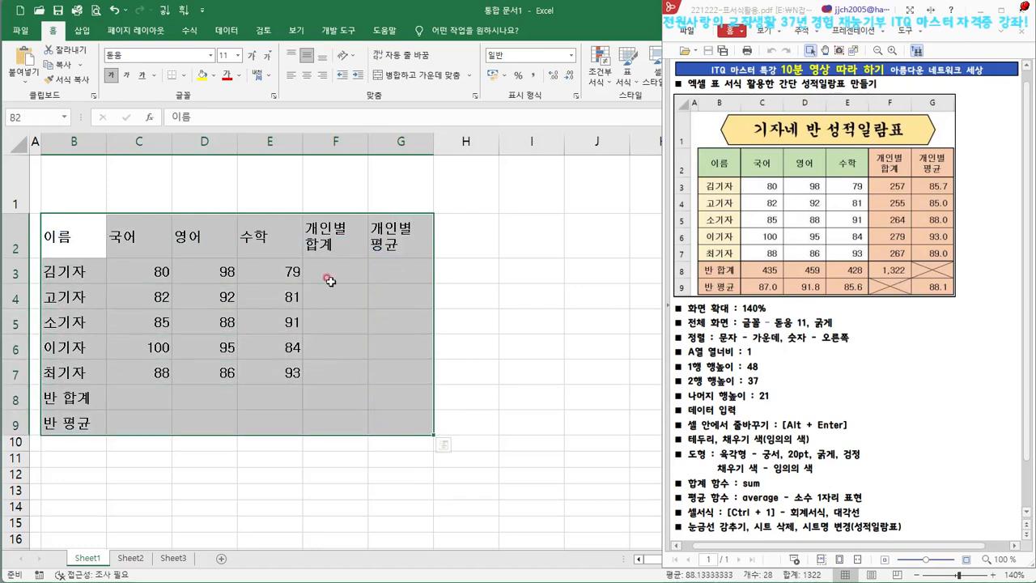
click(183, 75)
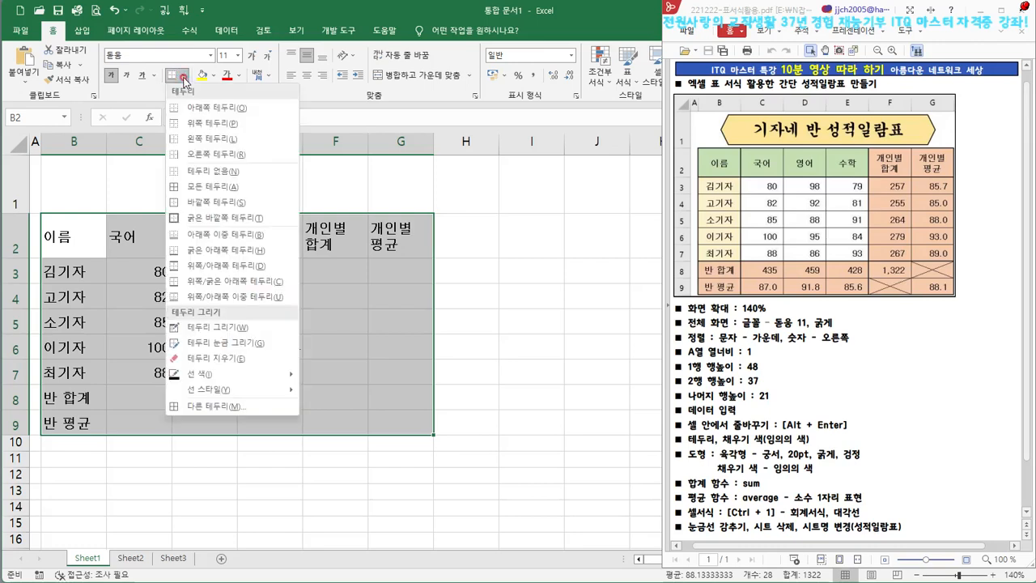
click(209, 187)
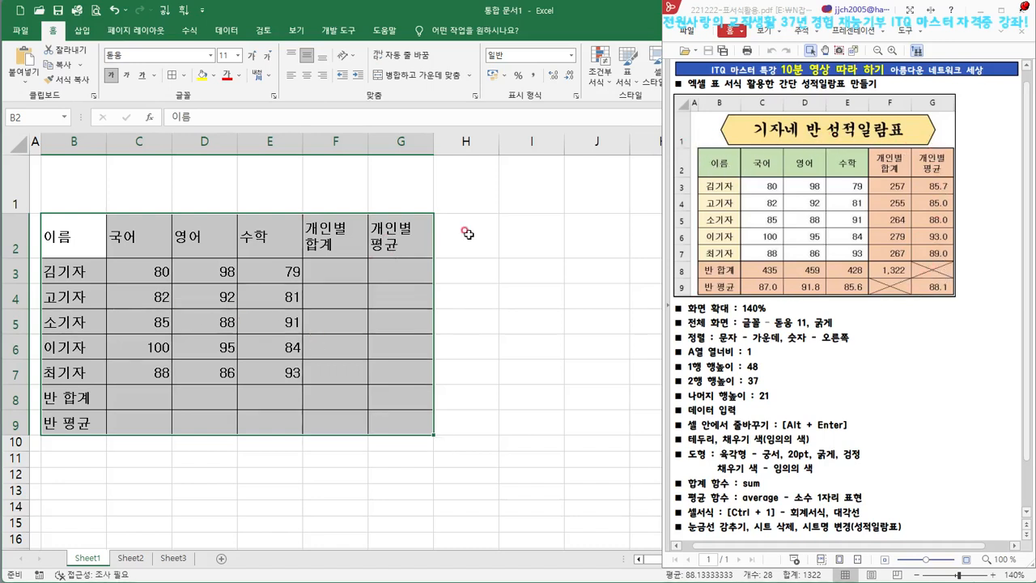
click(182, 75)
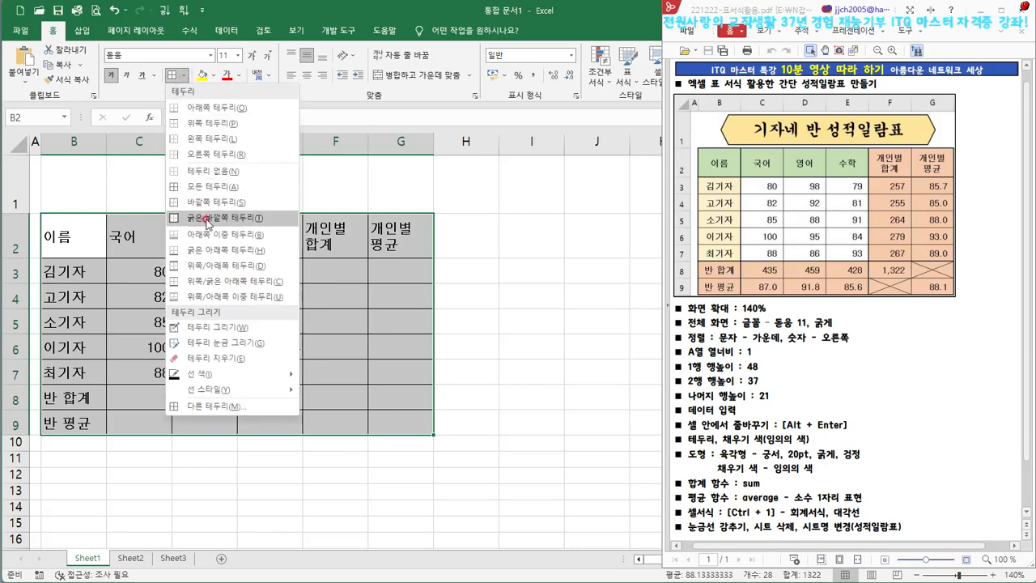
click(245, 219)
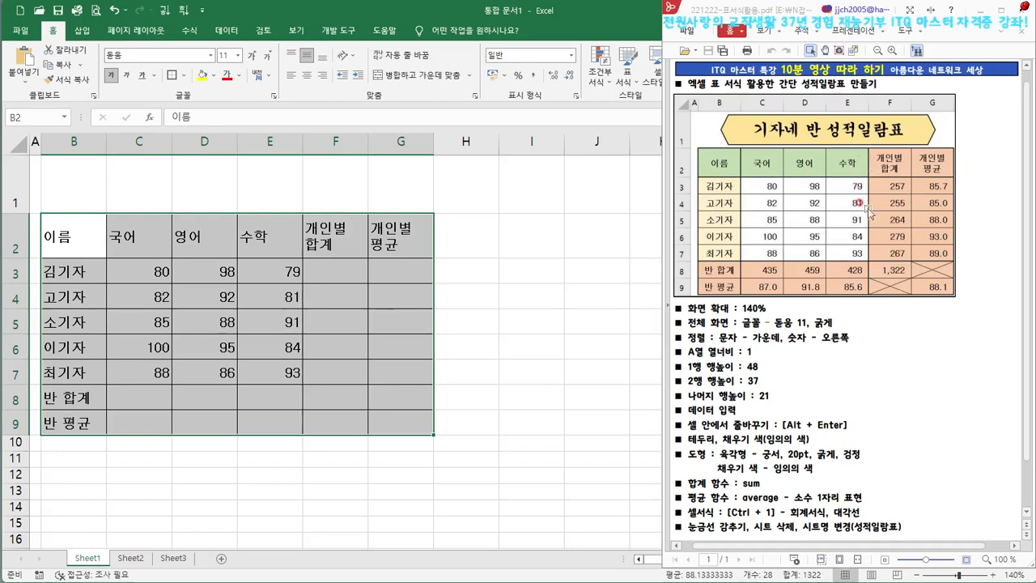
- Add thick outside borders around the header row B2:G2, name column B2:B9, summary rows B8:G9 and columns F2:G9
drag(82, 247, 375, 240)
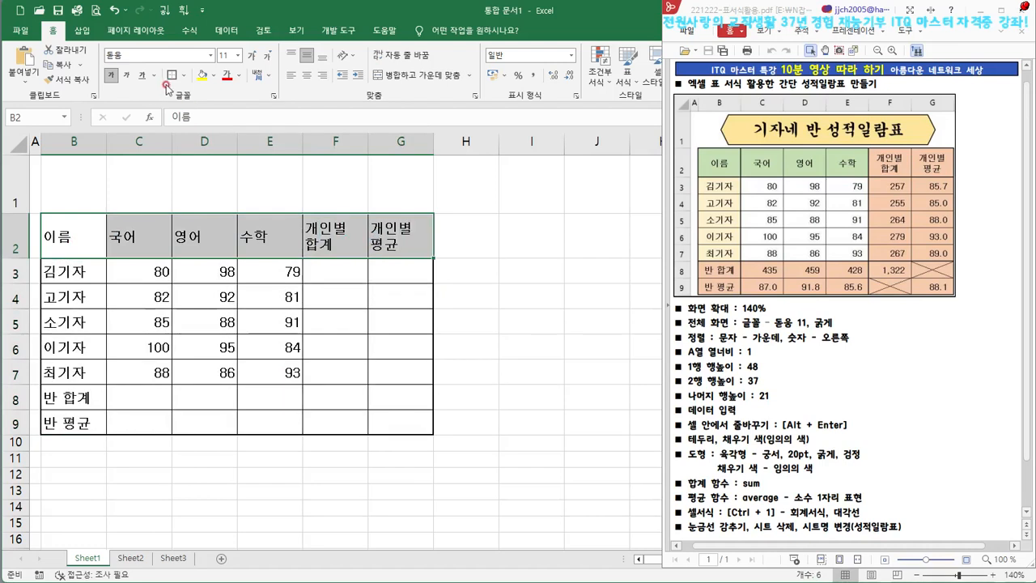
drag(81, 235, 68, 420)
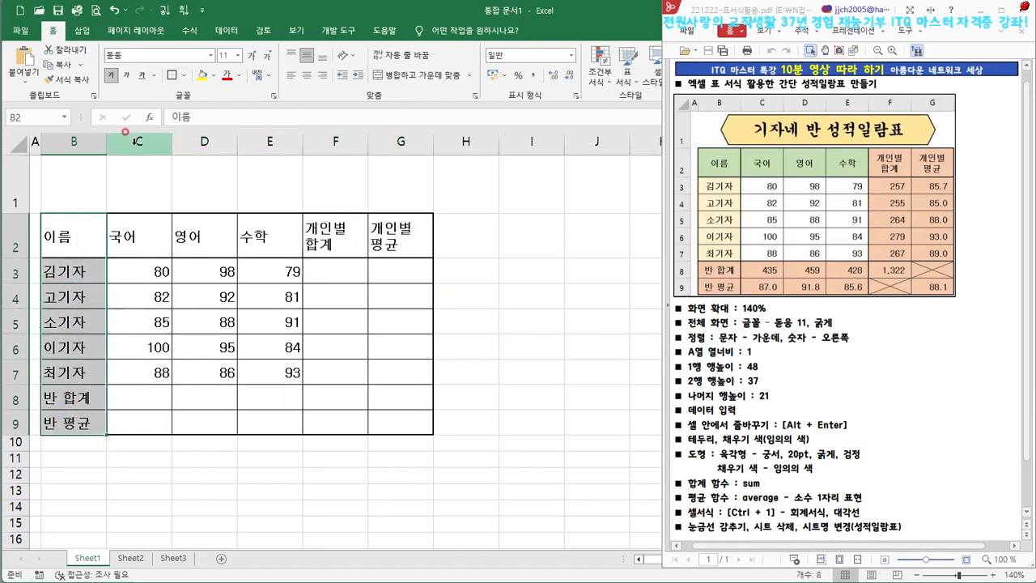
drag(69, 394, 404, 423)
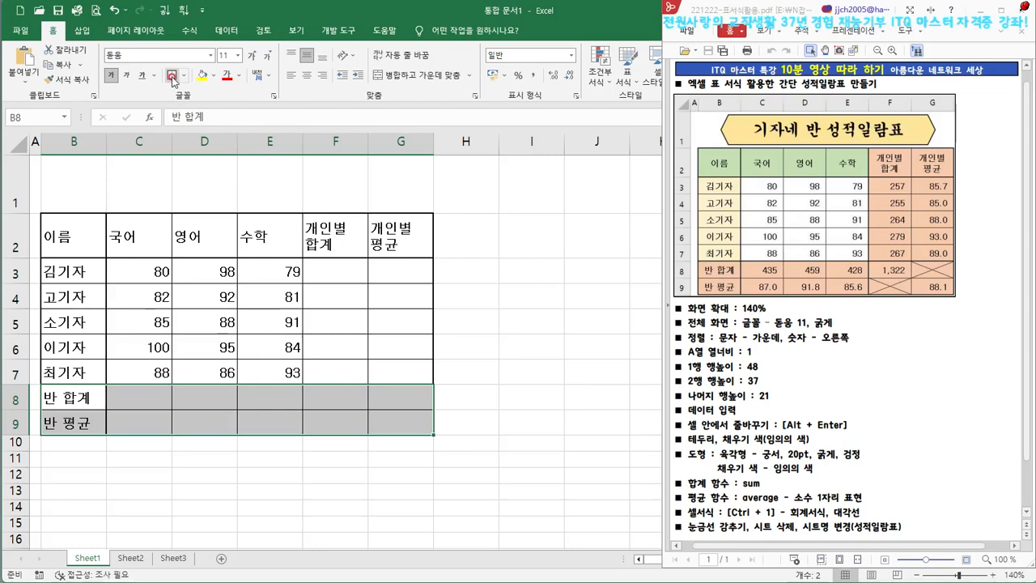
drag(323, 229, 397, 424)
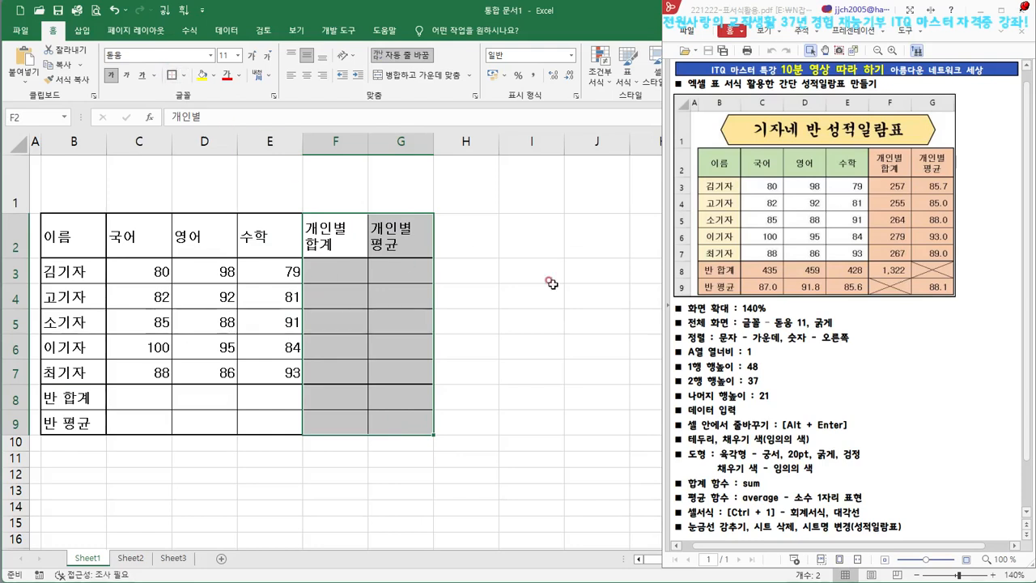
click(546, 347)
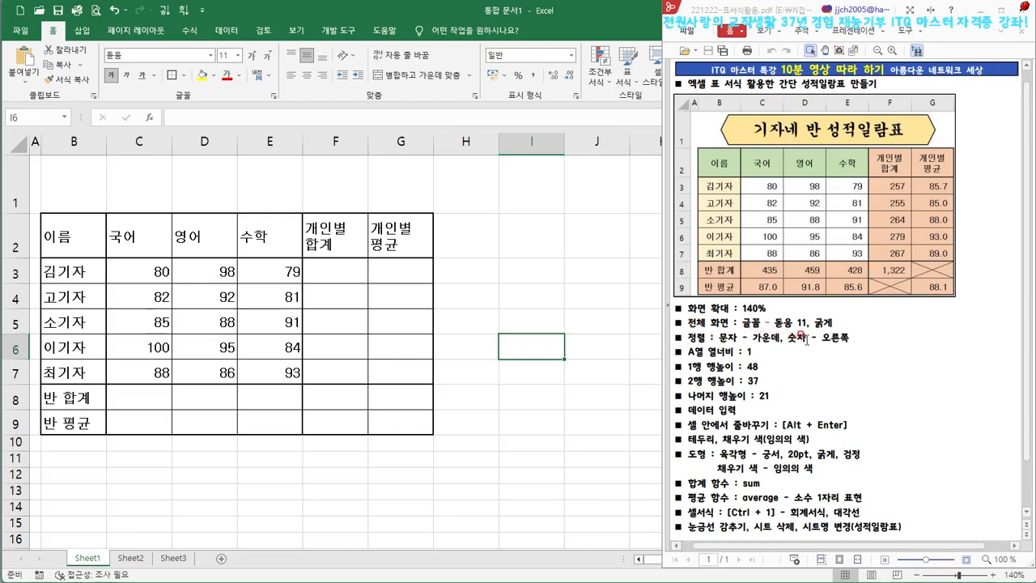
- Centre the contents of the whole table B2:G9 horizontally
drag(60, 236, 385, 418)
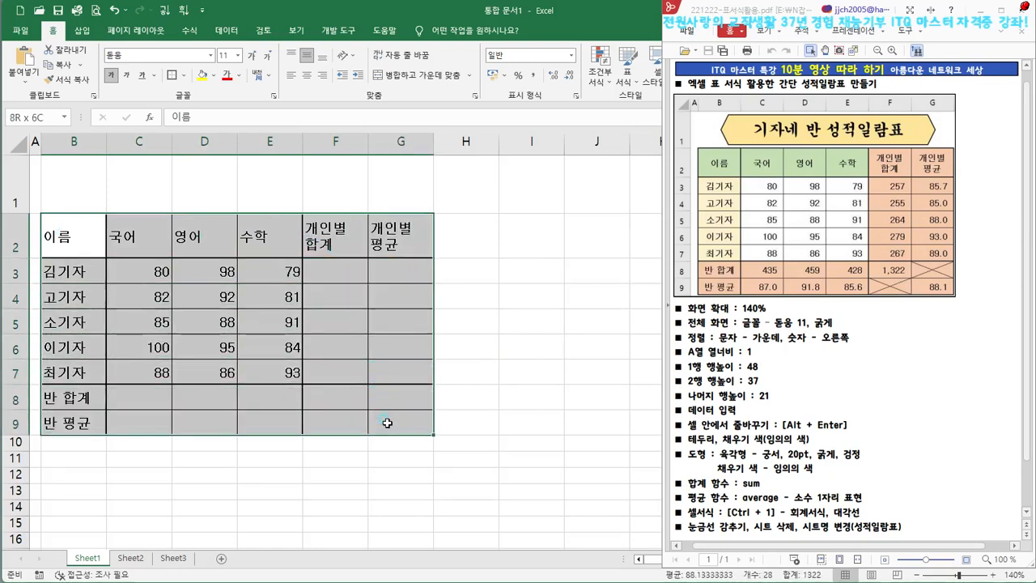
click(306, 74)
- Right-align the number range C3:G9 and apply the comma style (쉼표 스타일) to it
drag(136, 269, 393, 421)
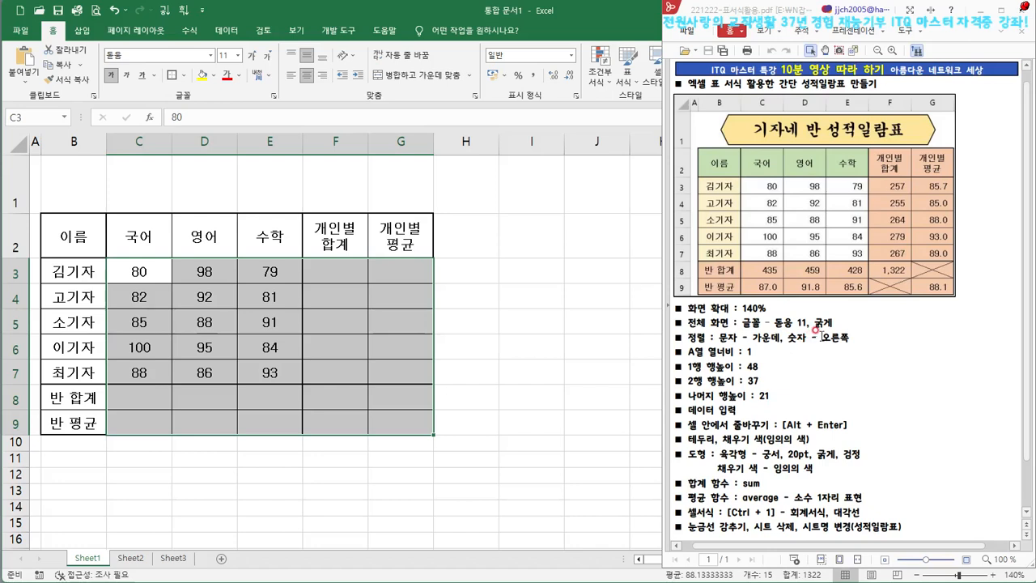
click(324, 76)
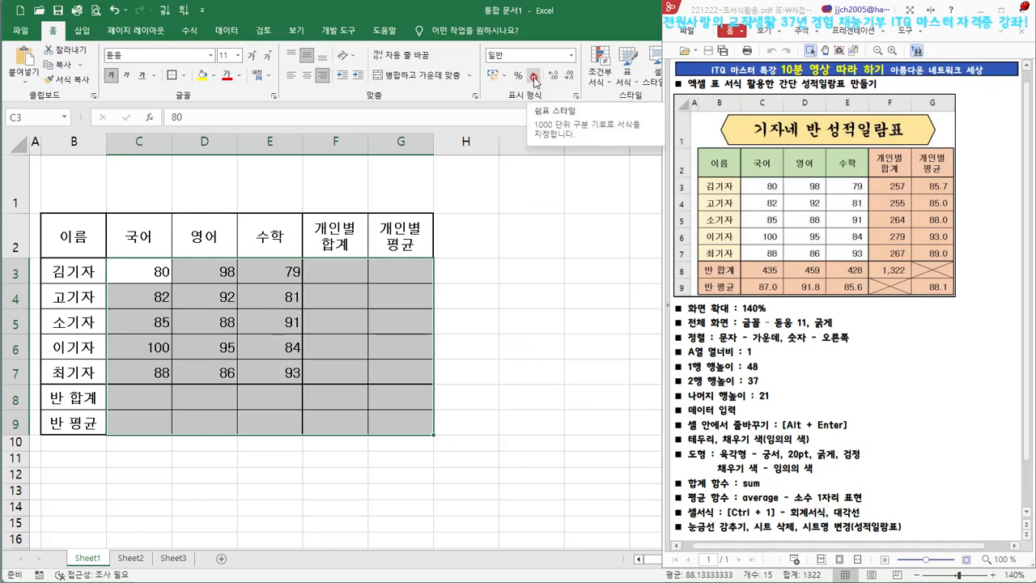
click(533, 77)
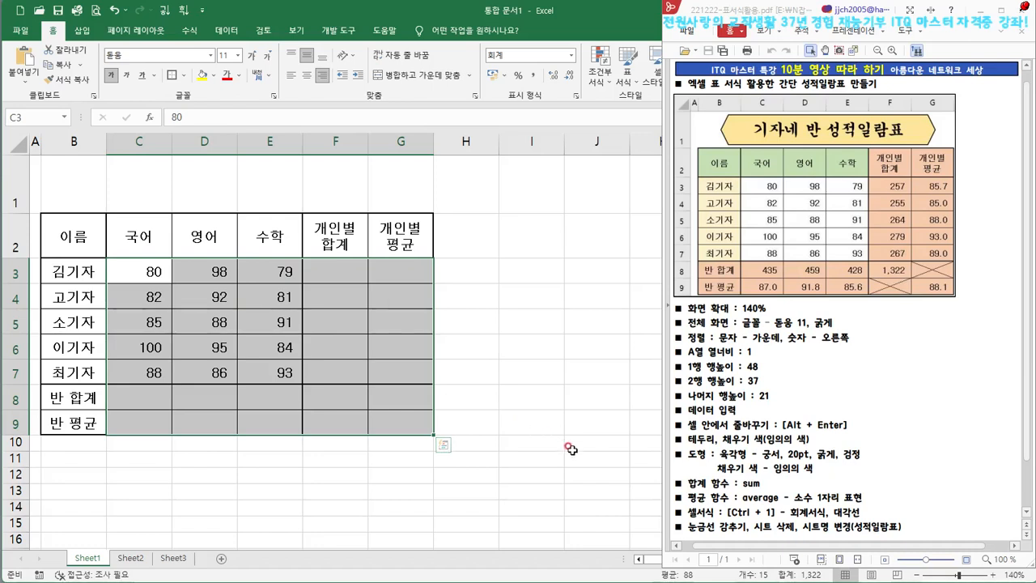
click(565, 437)
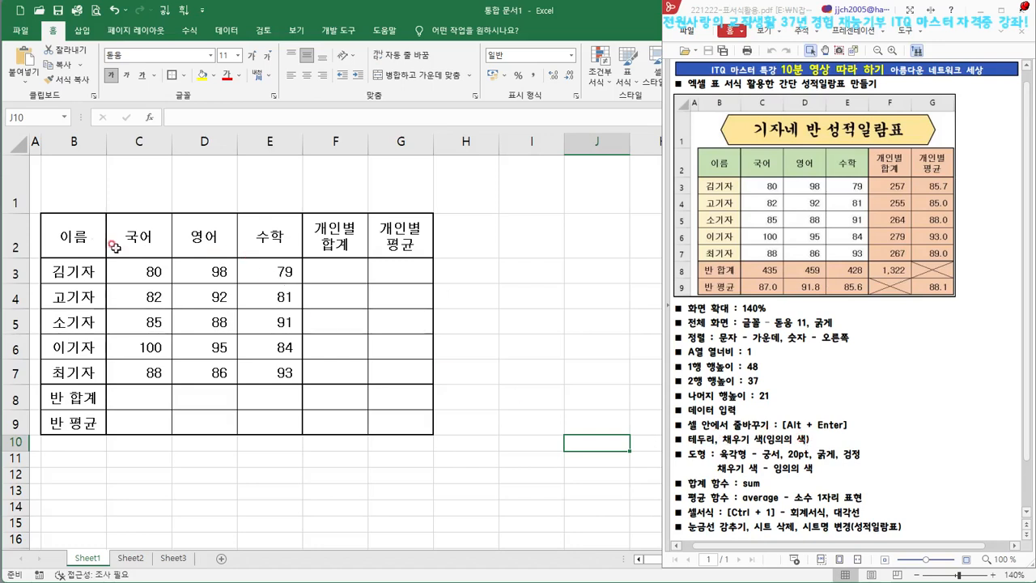
- Fill the header cells B2:E2 with a light green theme colour
drag(67, 232, 251, 242)
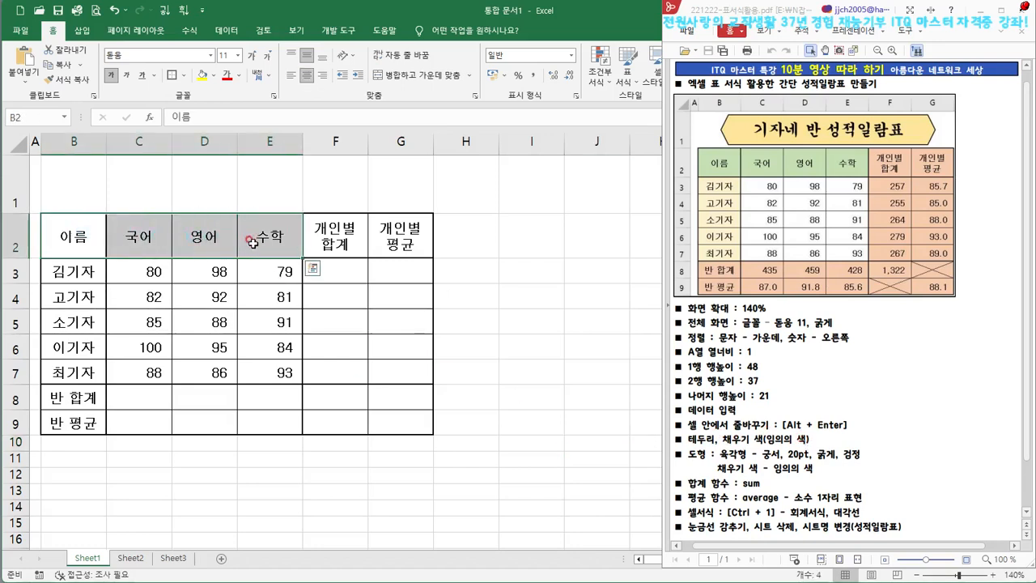
click(214, 76)
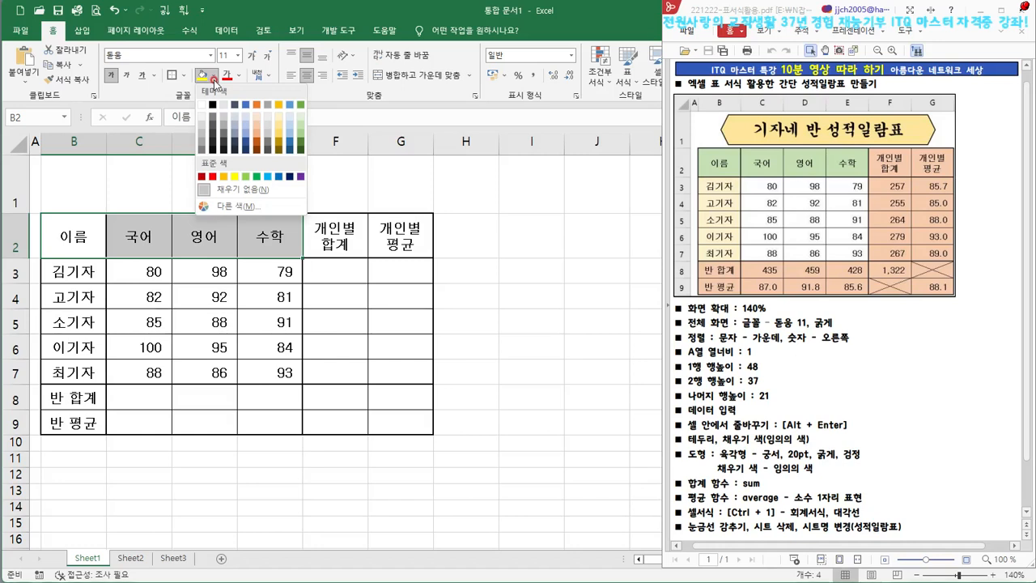
click(300, 123)
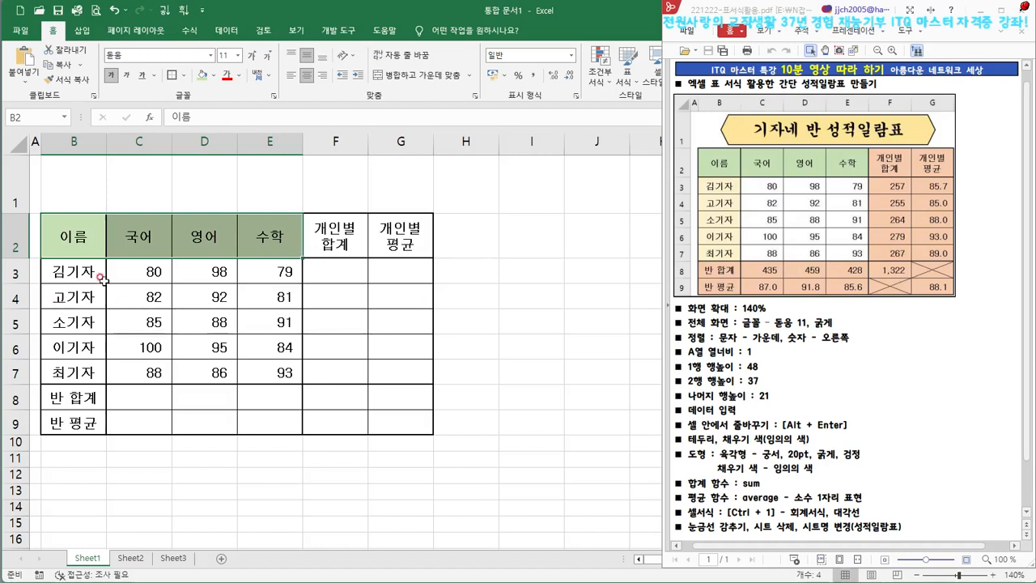
- Fill the student name cells B3:B7 with the theme colour 황금색, 강조 4, 80% 더 밝게
drag(81, 275, 75, 370)
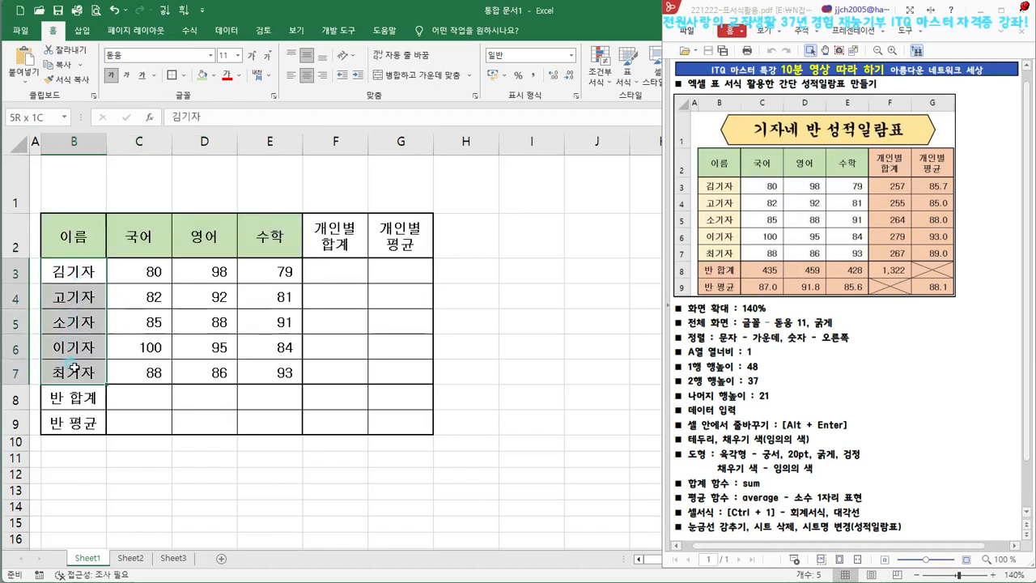
click(214, 76)
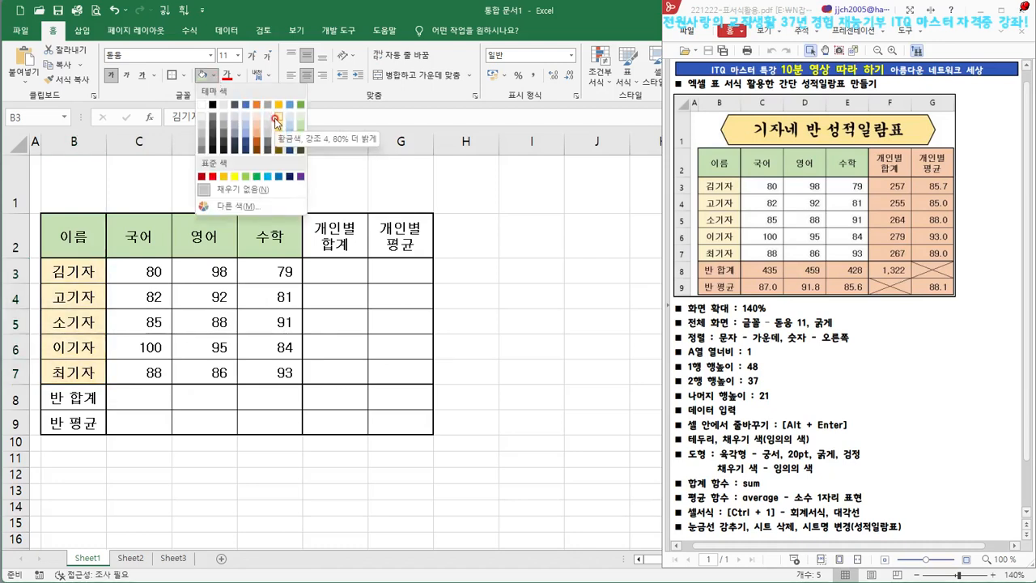
click(276, 130)
- Select the summary rows B8:G9 together with F2:G7 and fill them with 주황, 강조 2, 60% 더 밝게
drag(73, 396, 398, 418)
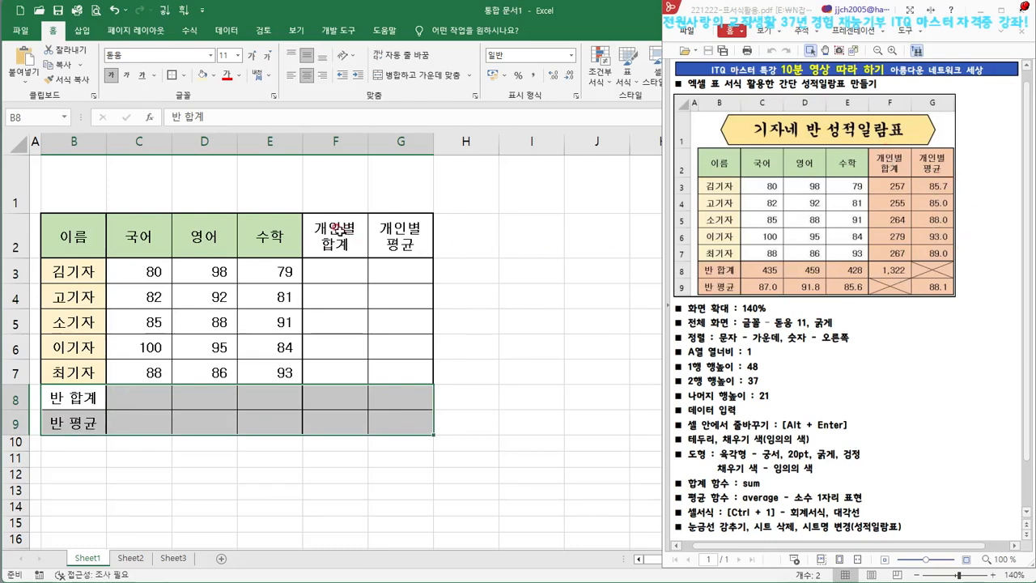
drag(74, 397, 376, 422)
ctrl+drag(326, 230, 417, 365)
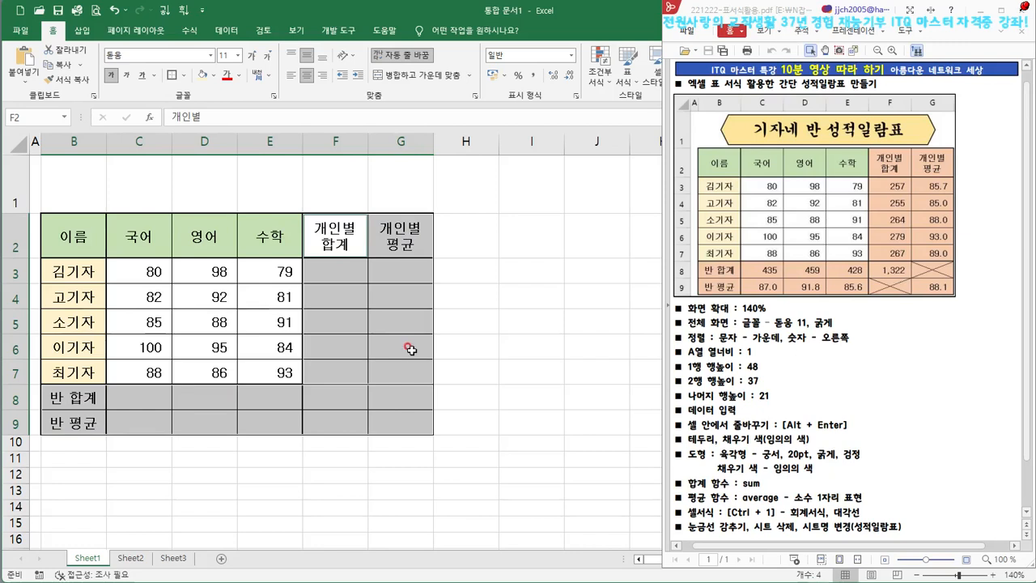
click(215, 76)
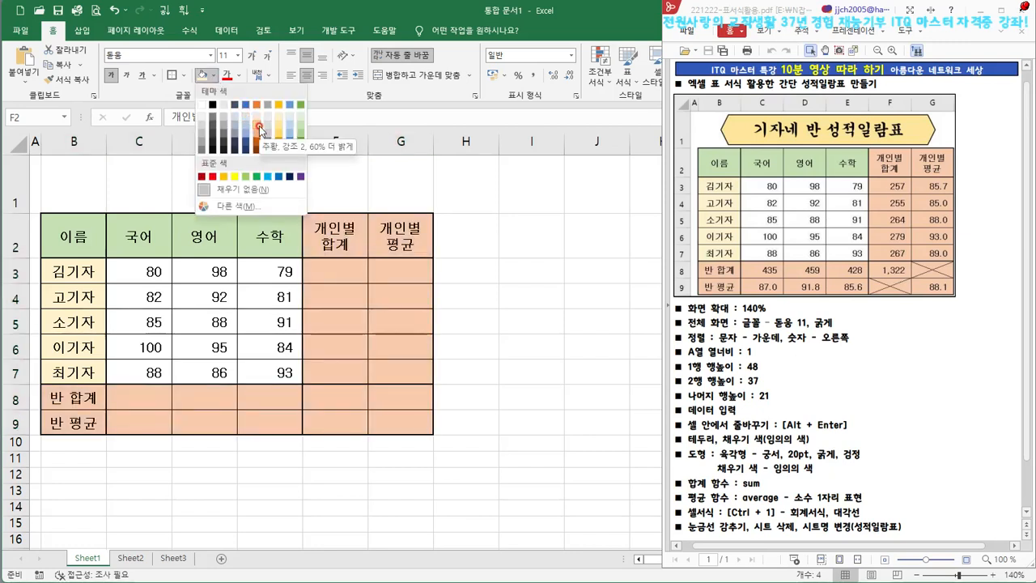
click(259, 125)
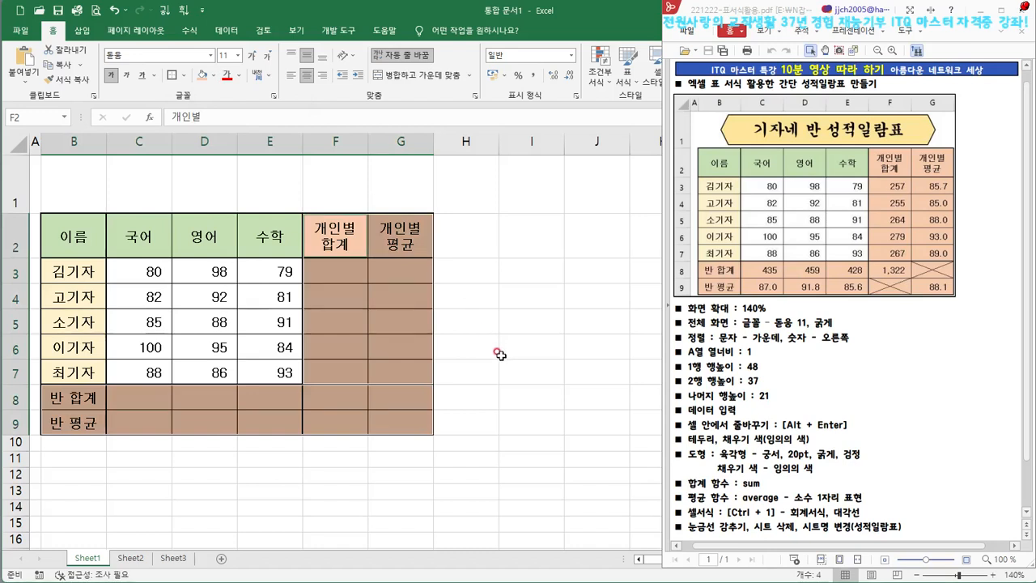
click(500, 353)
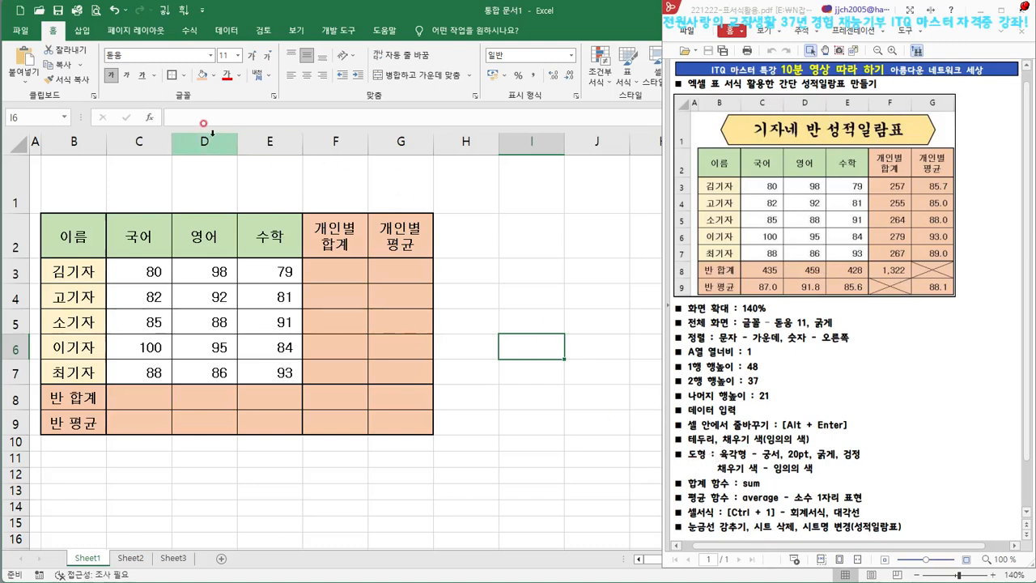
- Draw a hexagon (육각형) shape in row 1 above the table, spanning from column B to column G
click(83, 31)
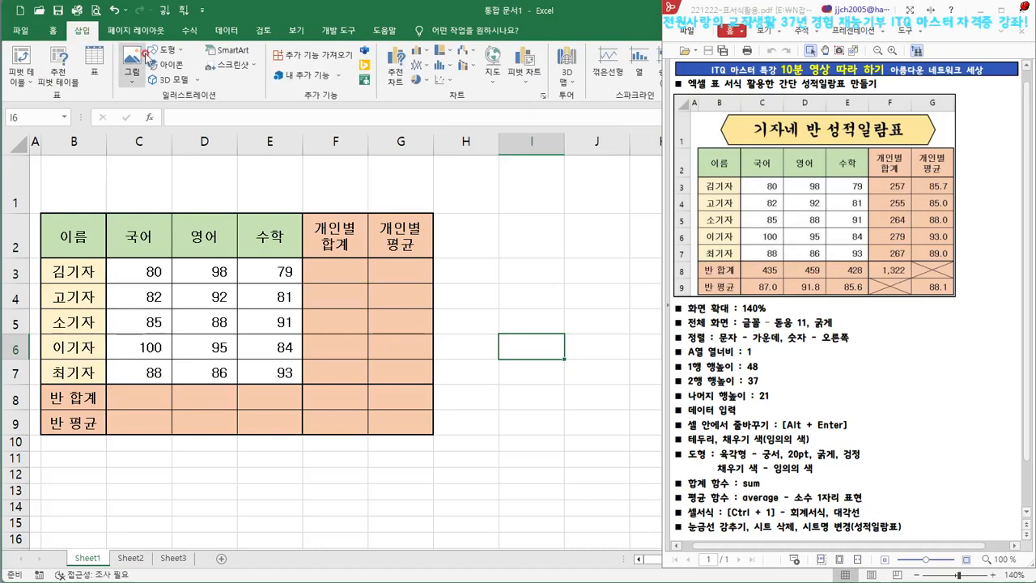
click(181, 52)
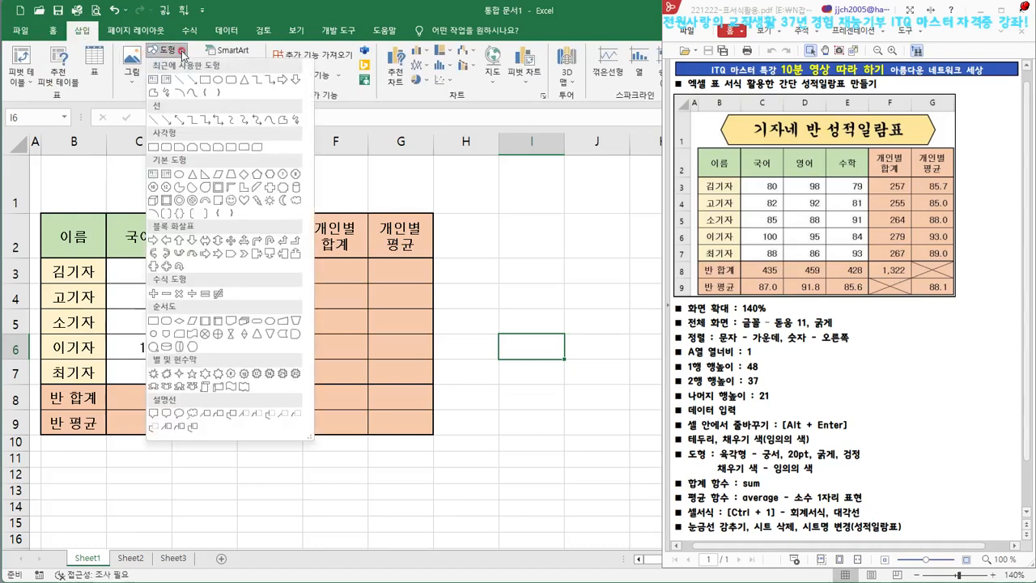
click(270, 176)
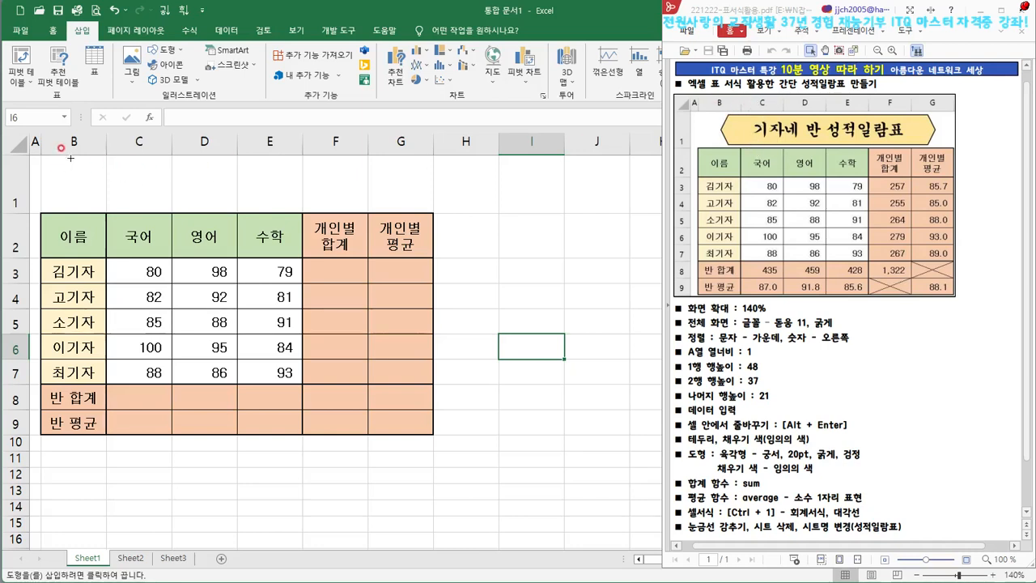
mouse_move(71, 158)
mouse_down()
mouse_move(272, 199)
mouse_move(409, 208)
mouse_up()
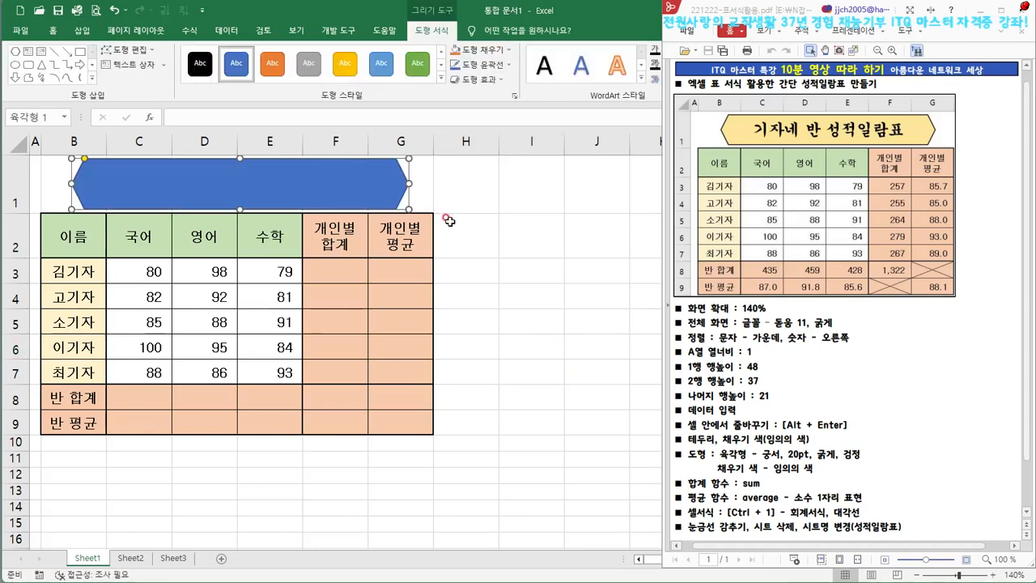
- Format the hexagon's text as 궁서, 20 pt, bold, with black font colour
click(53, 29)
click(174, 56)
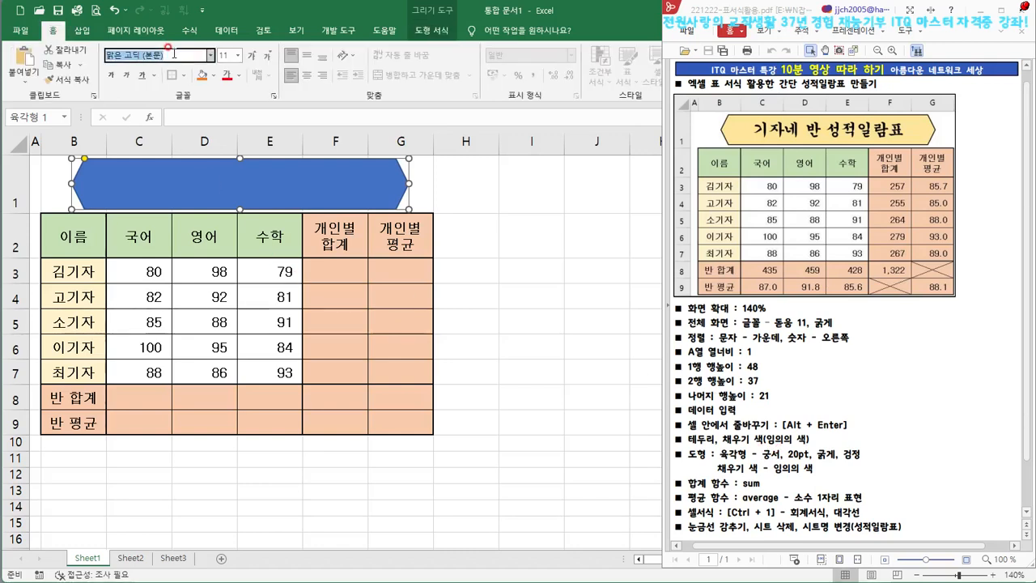
text(ㄷ서)
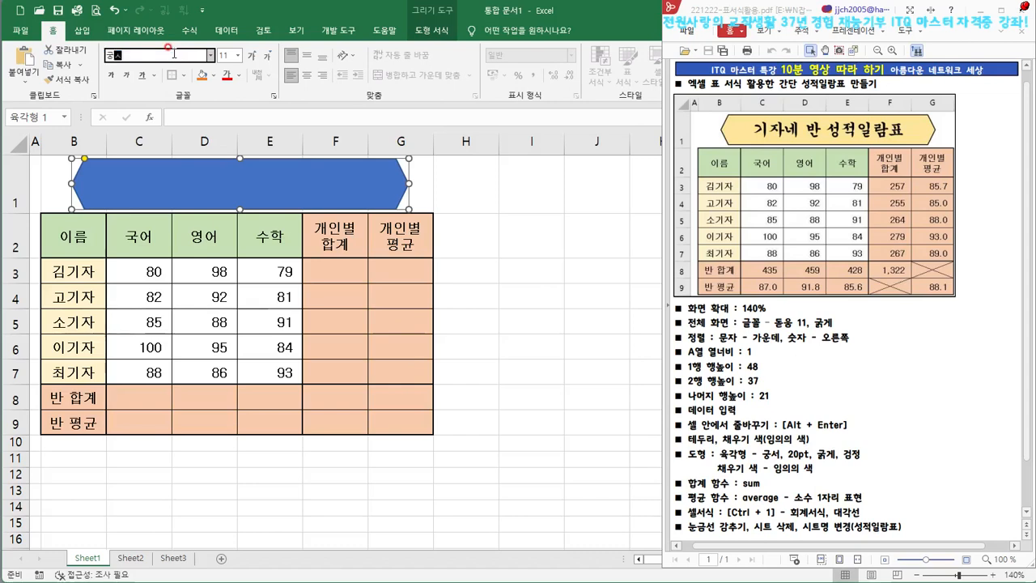
key(Return)
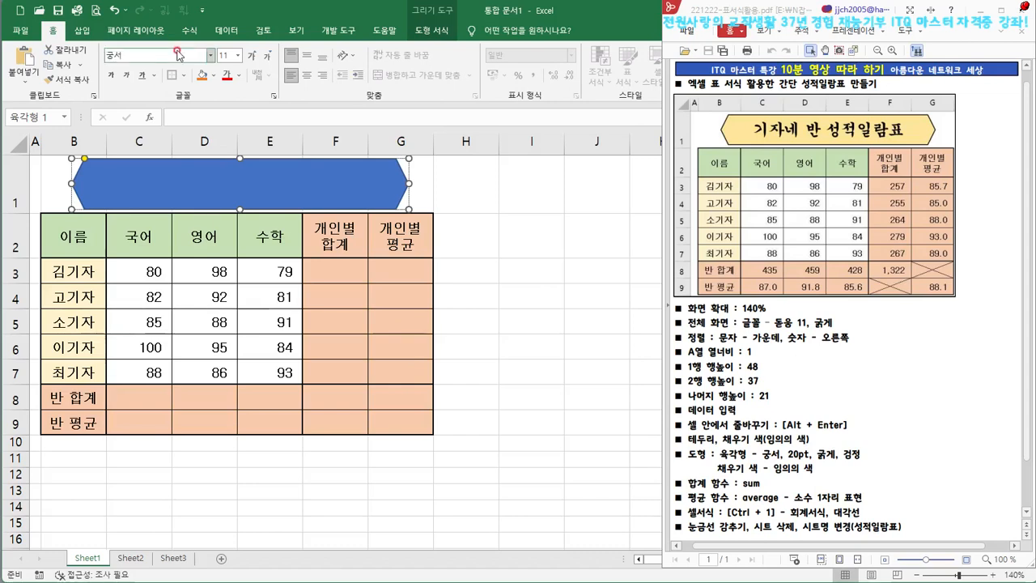
click(223, 55)
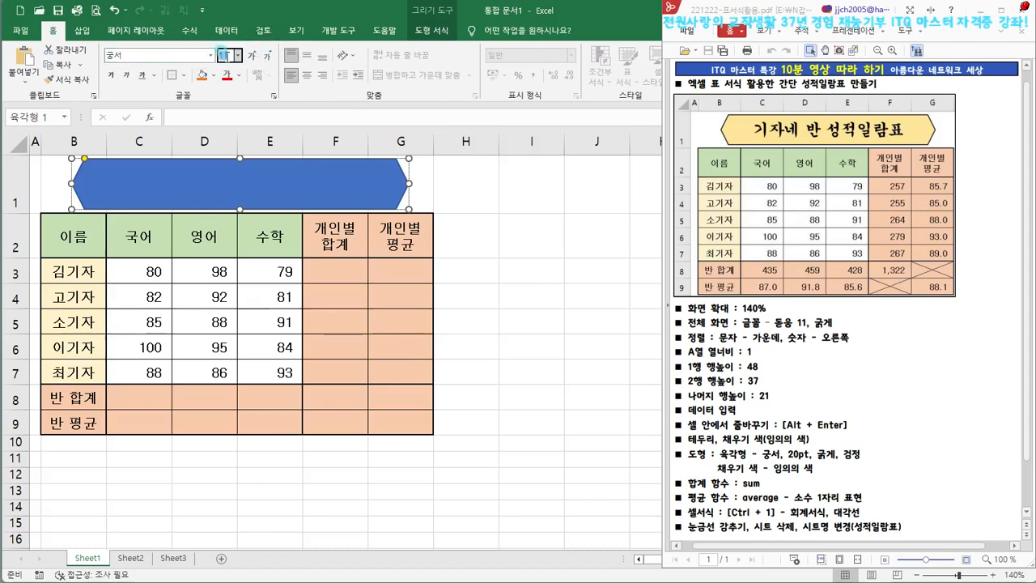
key(Return)
click(113, 76)
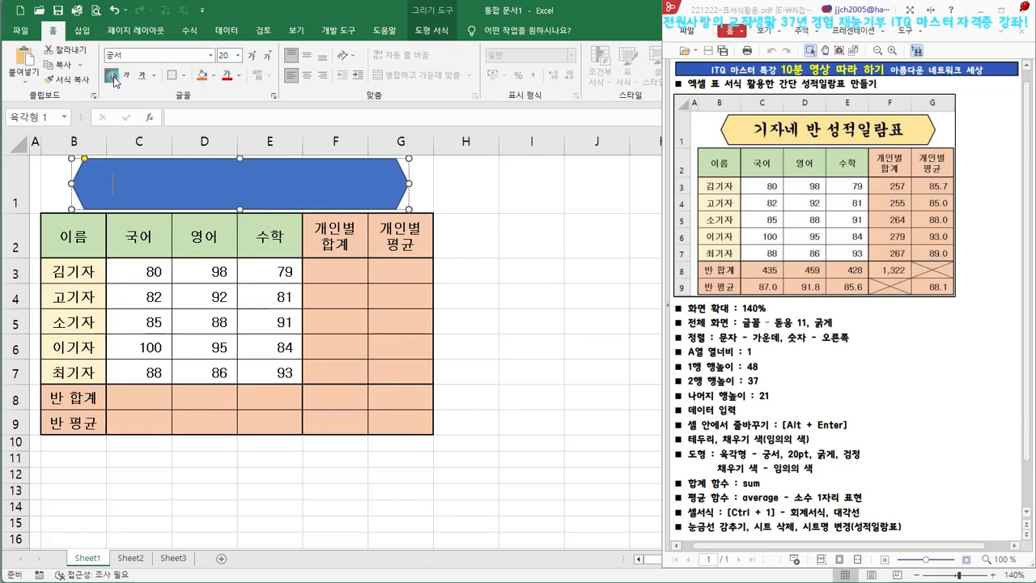
click(238, 76)
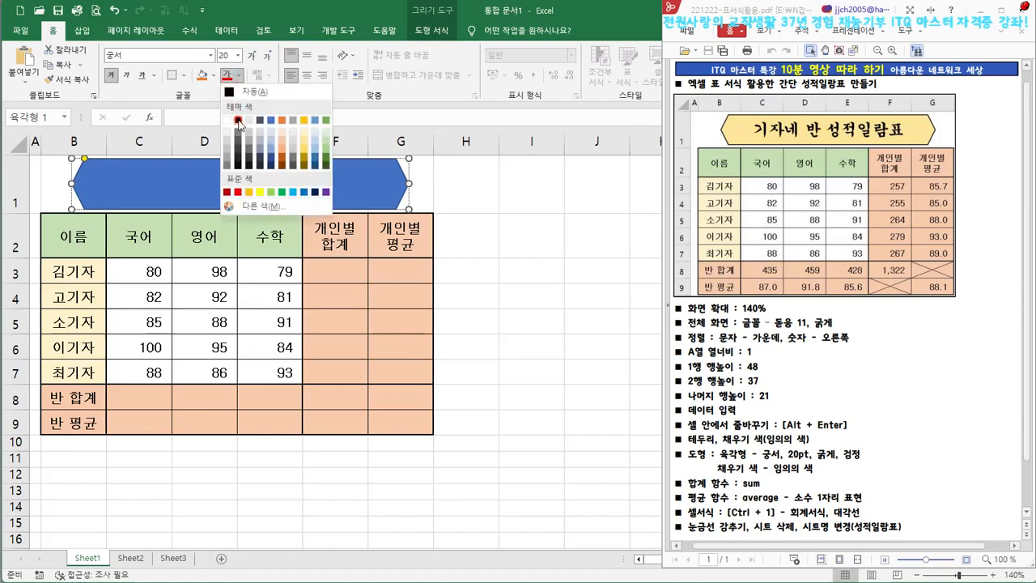
click(238, 120)
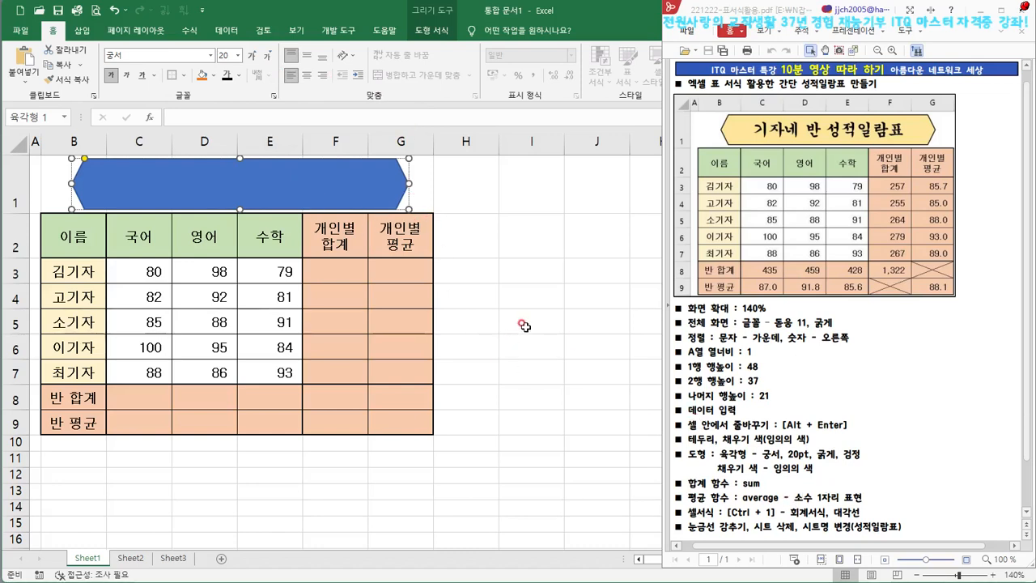
- Fill the hexagon with a light gold theme colour and centre its text horizontally and vertically
click(212, 77)
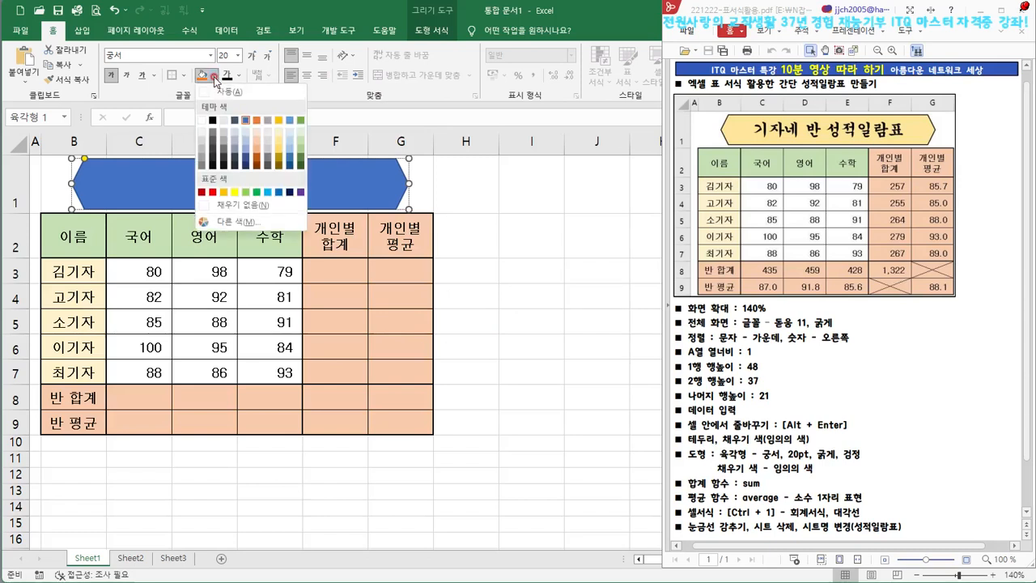
click(281, 144)
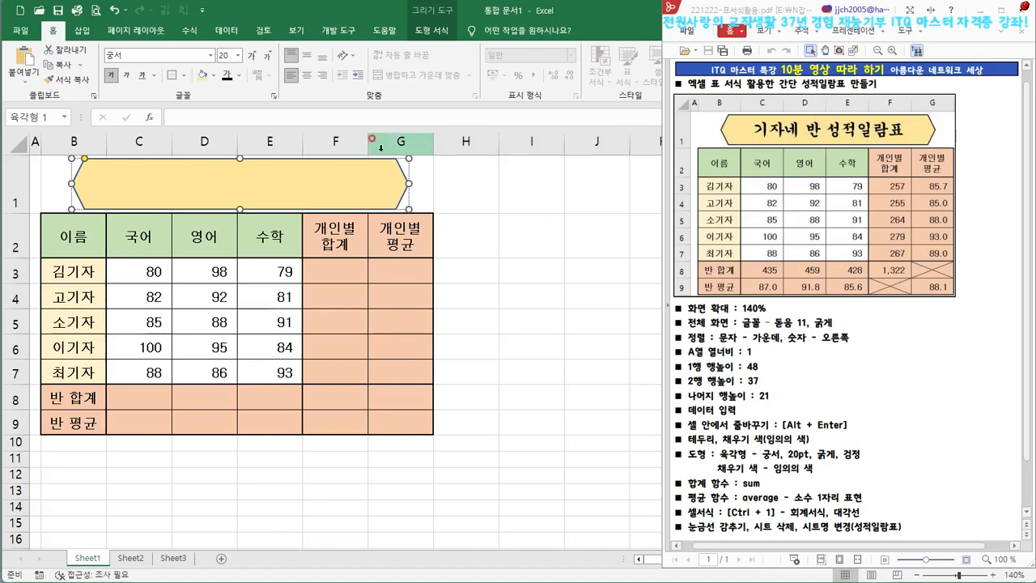
click(159, 200)
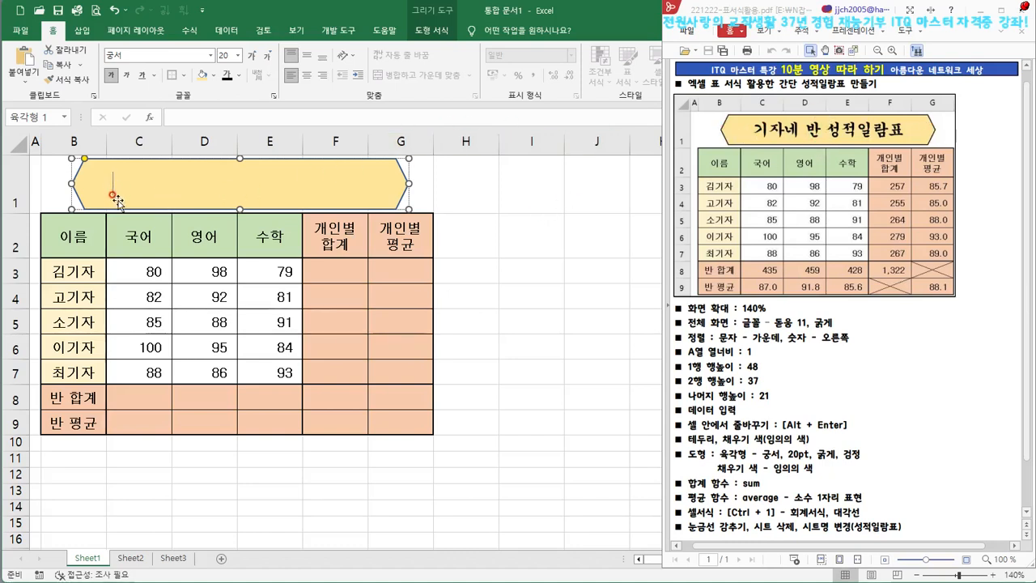
click(309, 77)
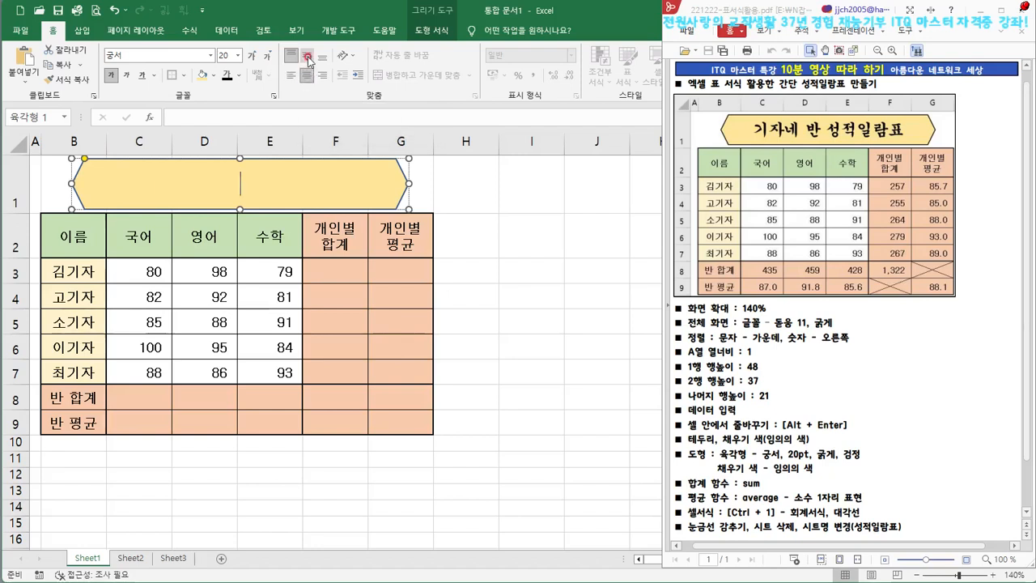
click(308, 57)
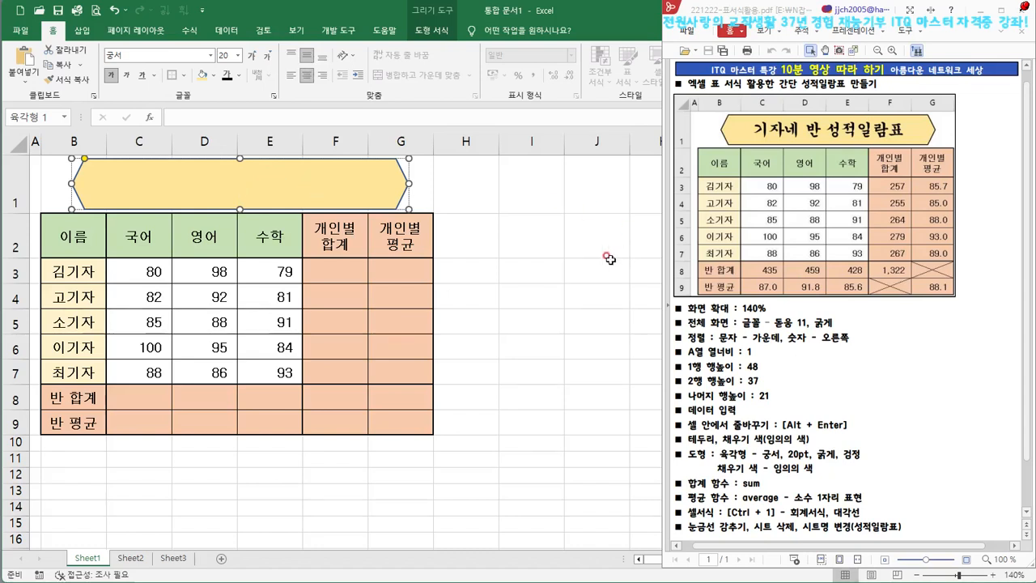
- Enter the title 기자네 반 성적일람표 in the hexagon and deselect the shape
text(ㄱ)
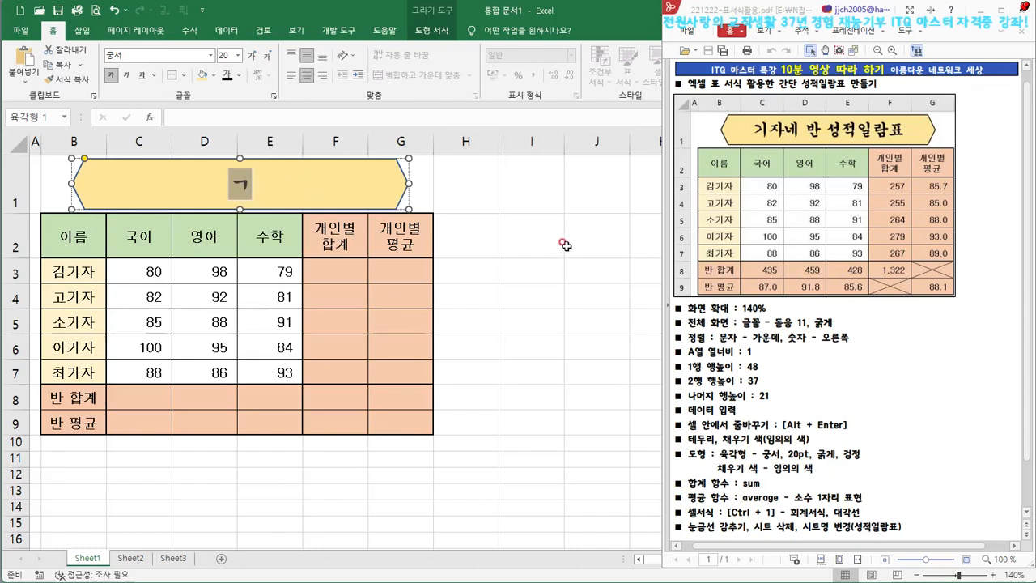
text(ㅣ자네 반 ㅅ)
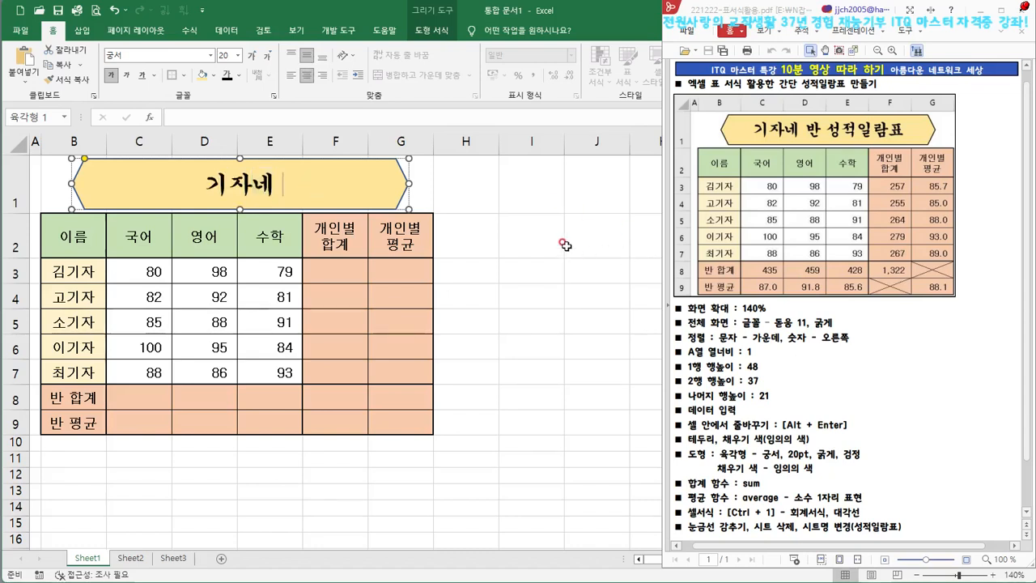
text(ㅓㅇ적일)
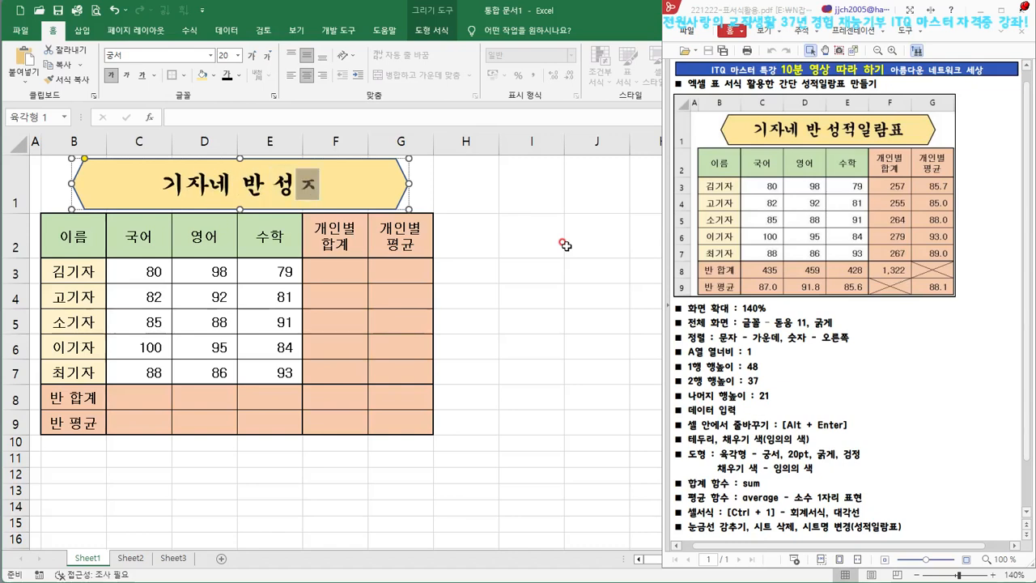
text(람)
key(Caps_Lock)
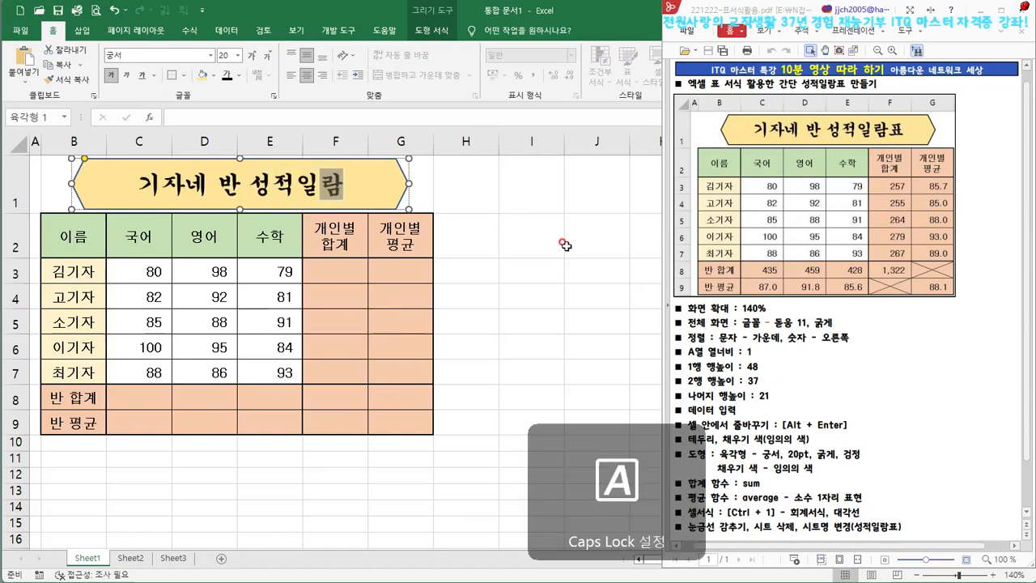
key(Caps_Lock)
text(표)
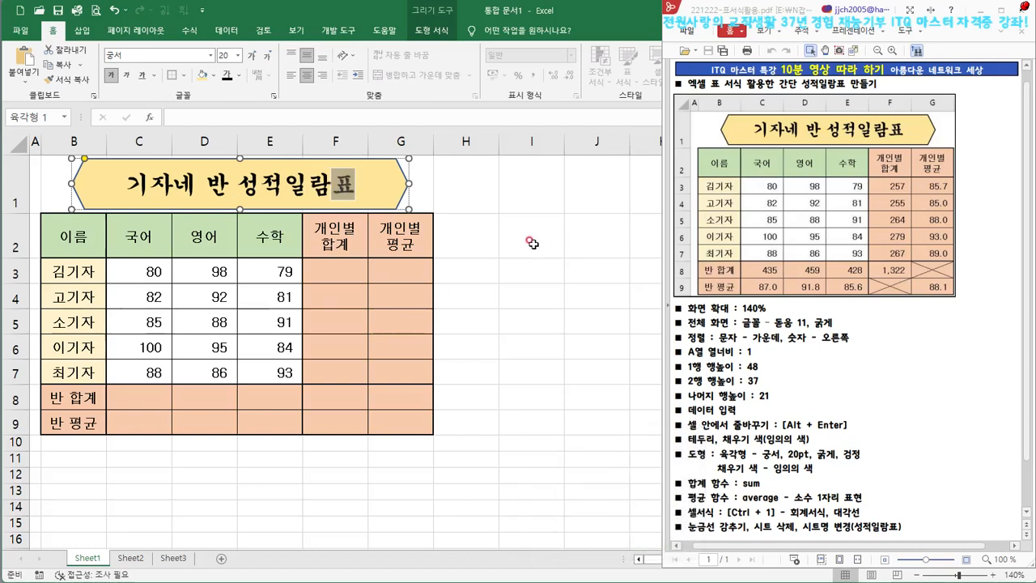
click(531, 251)
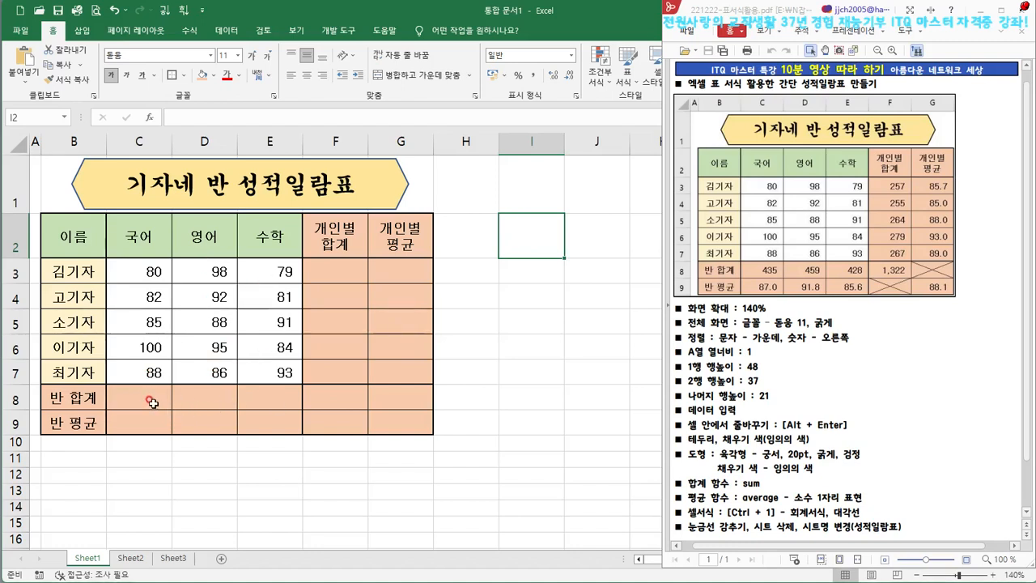
- Calculate the first student's total in cell F3 with =SUM(C3:E3)
click(333, 269)
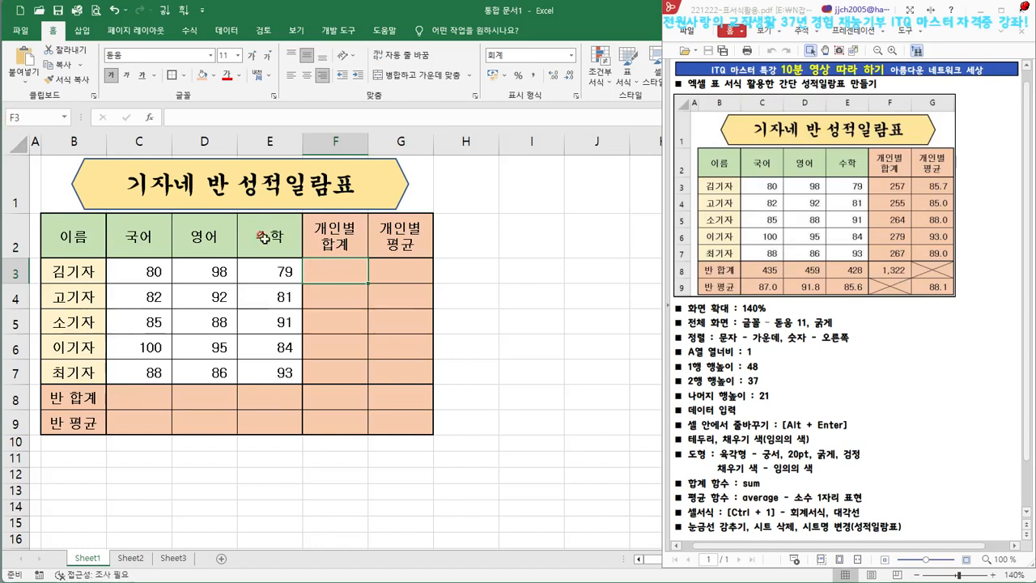
click(196, 120)
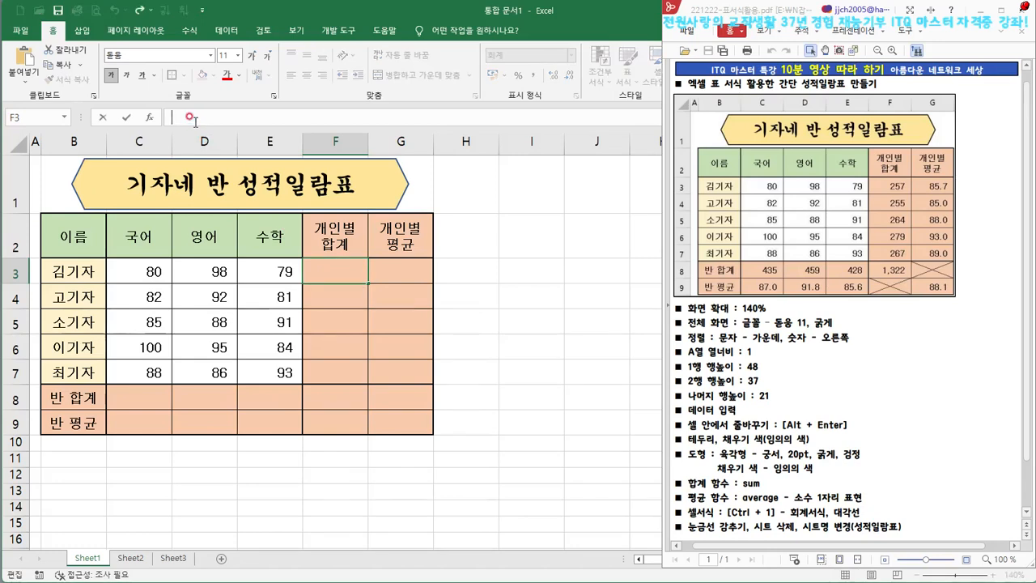
text(=)
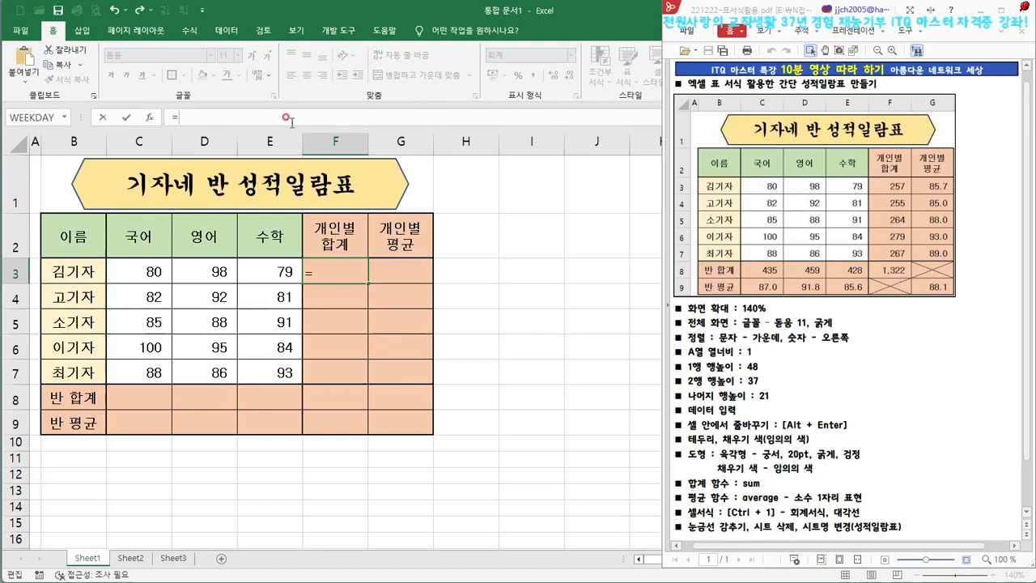
text(ㄴ)
text(su)
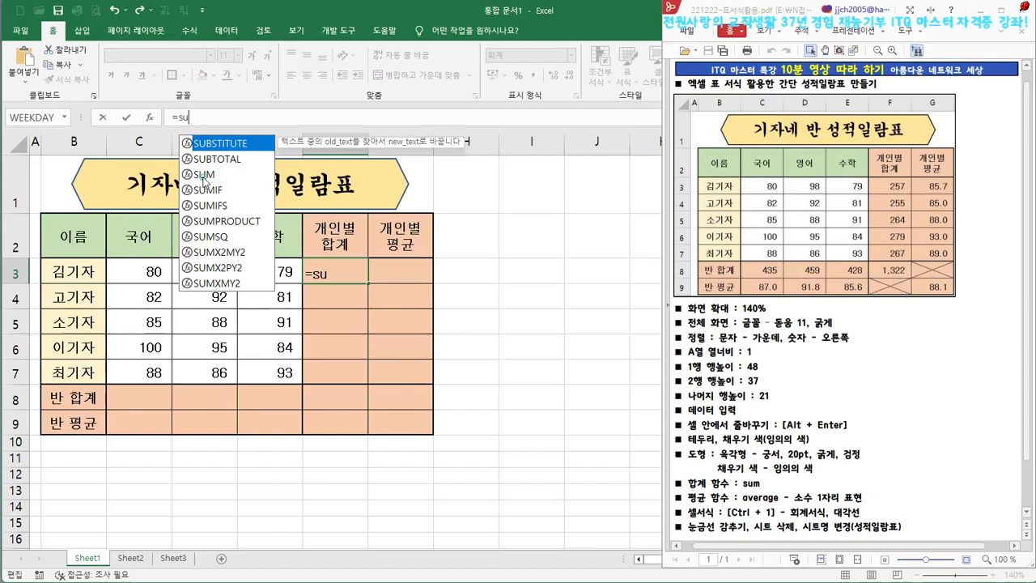
double_click(205, 175)
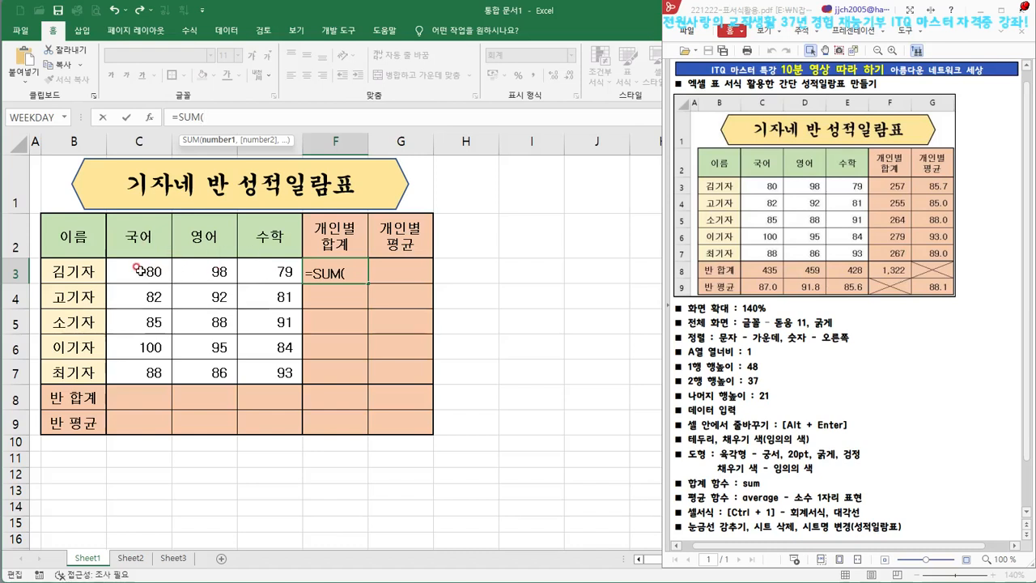
drag(139, 271, 209, 272)
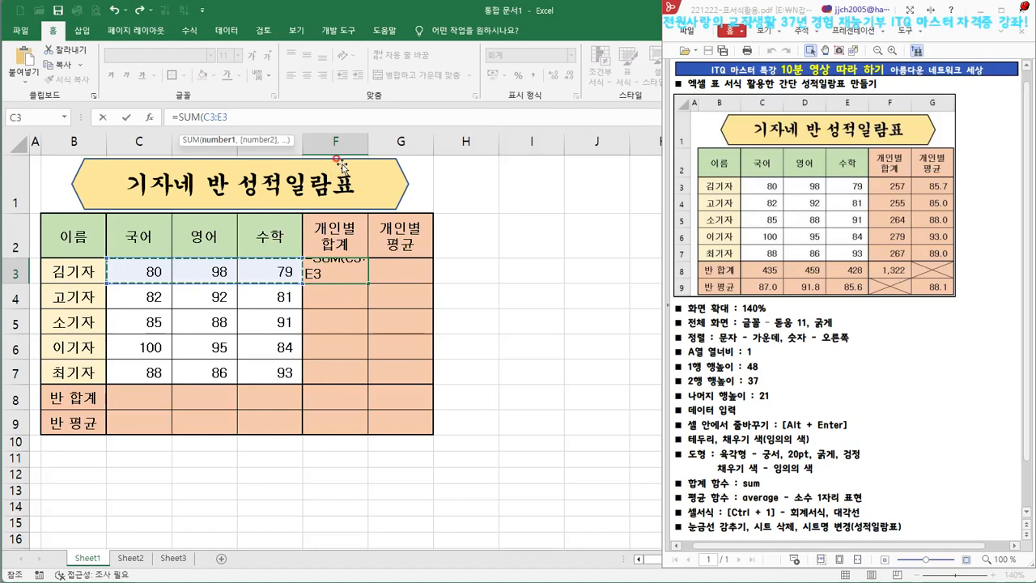
key(Return)
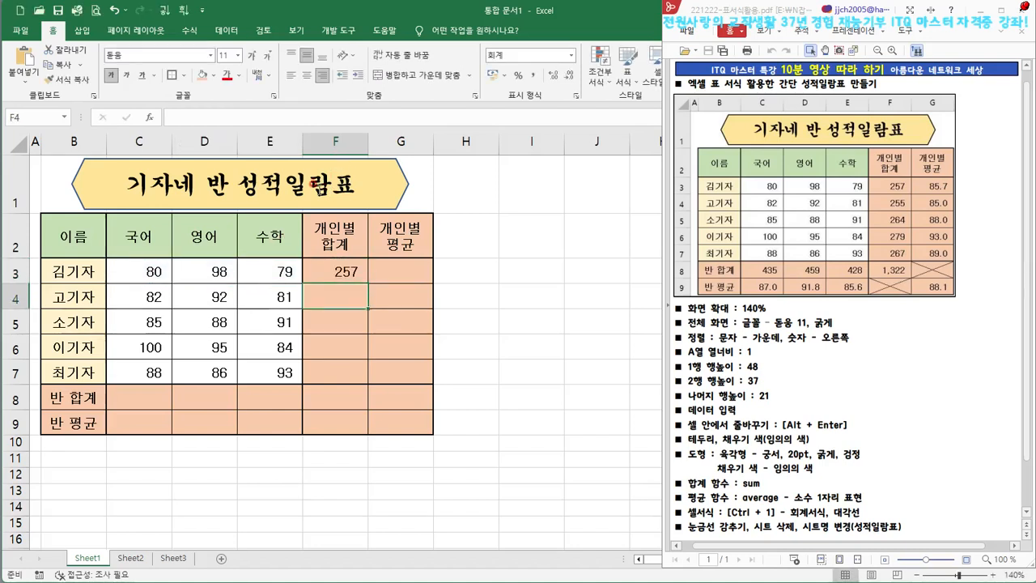
- Apply the SUM formula from F3 to all the individual total cells F3:F7 at once
click(344, 272)
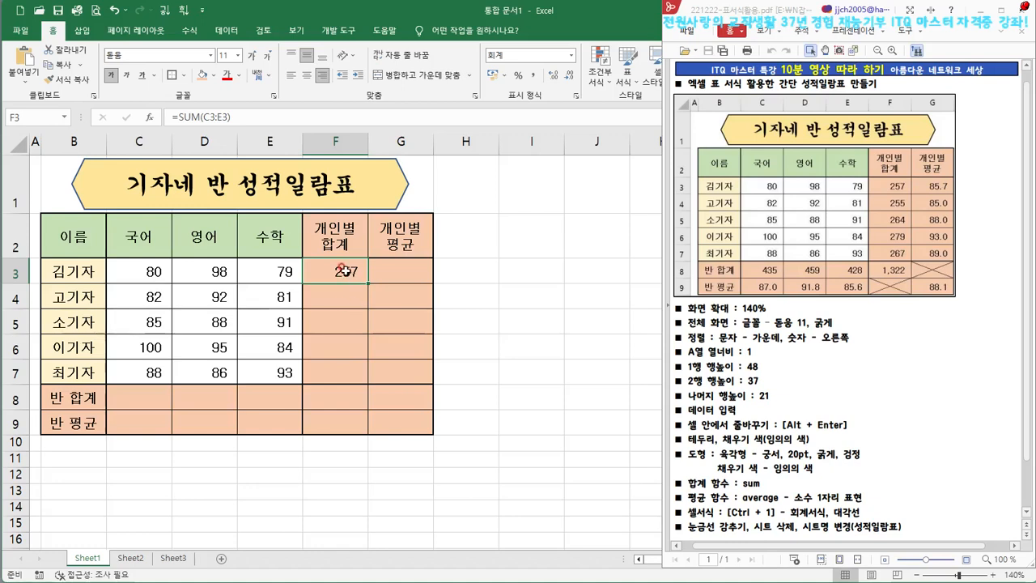
drag(345, 272, 335, 371)
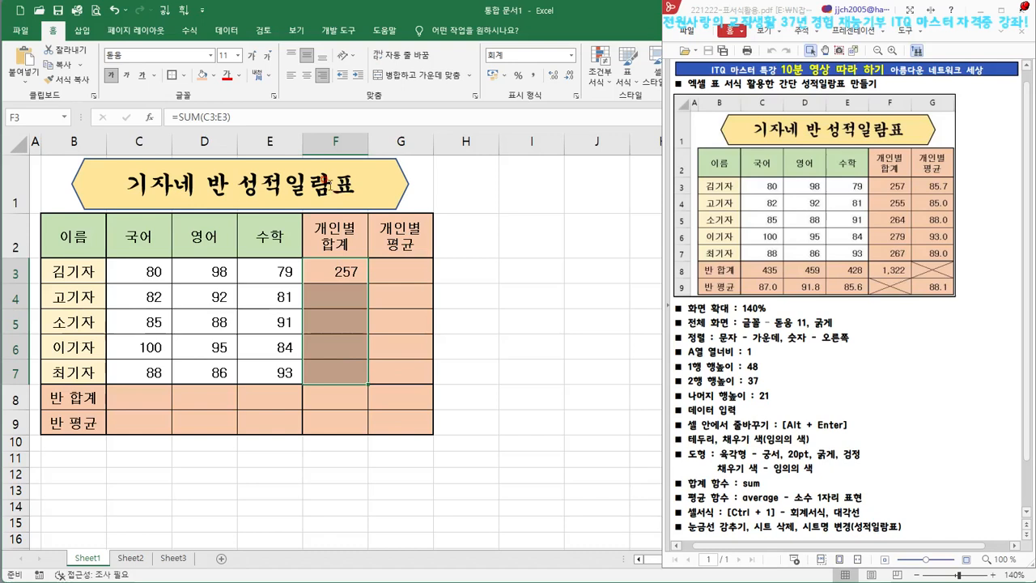
click(268, 120)
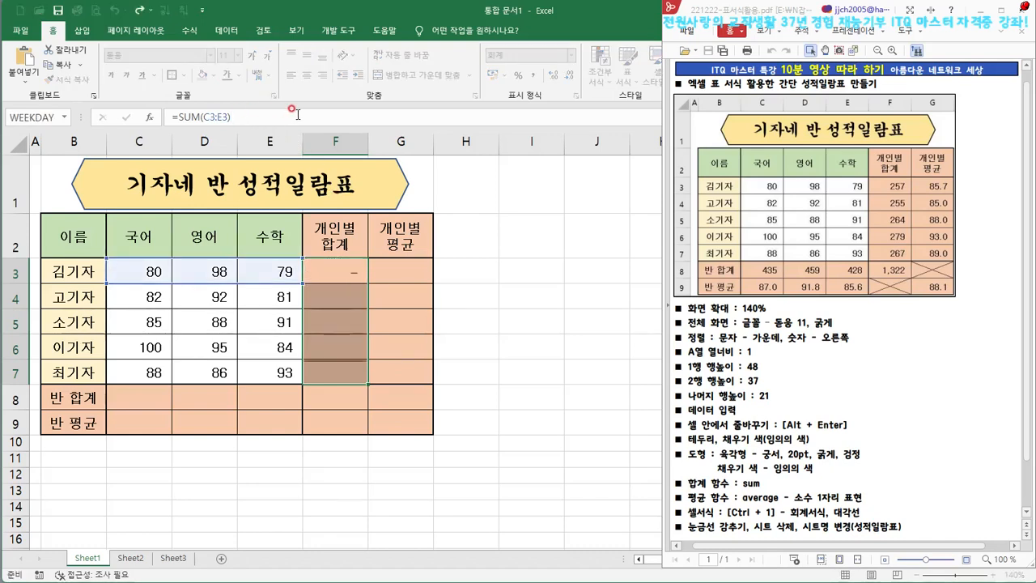
key(ctrl+Return)
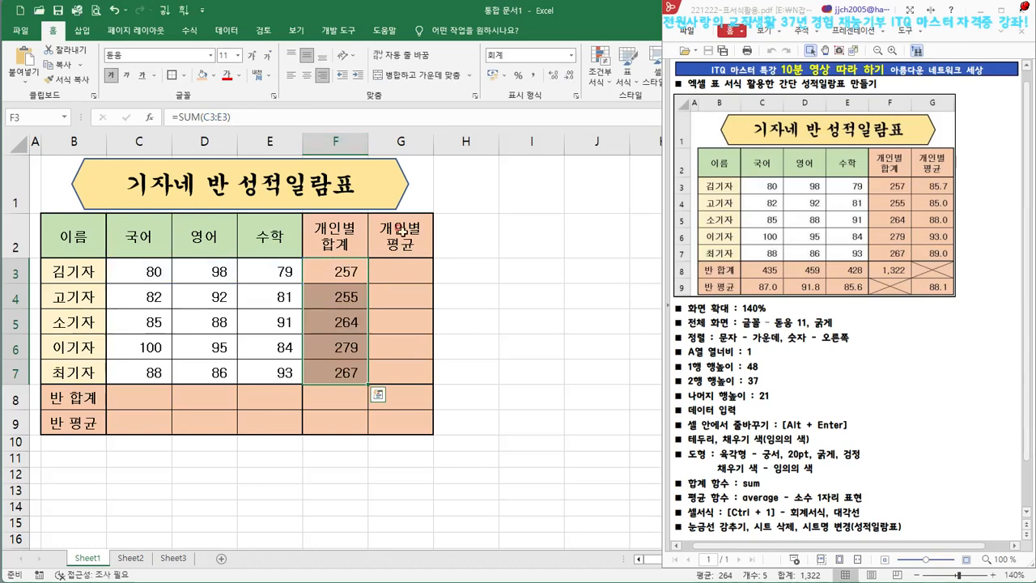
- Calculate the first student's average in cell G3 with =AVERAGE(C3:E3)
click(409, 274)
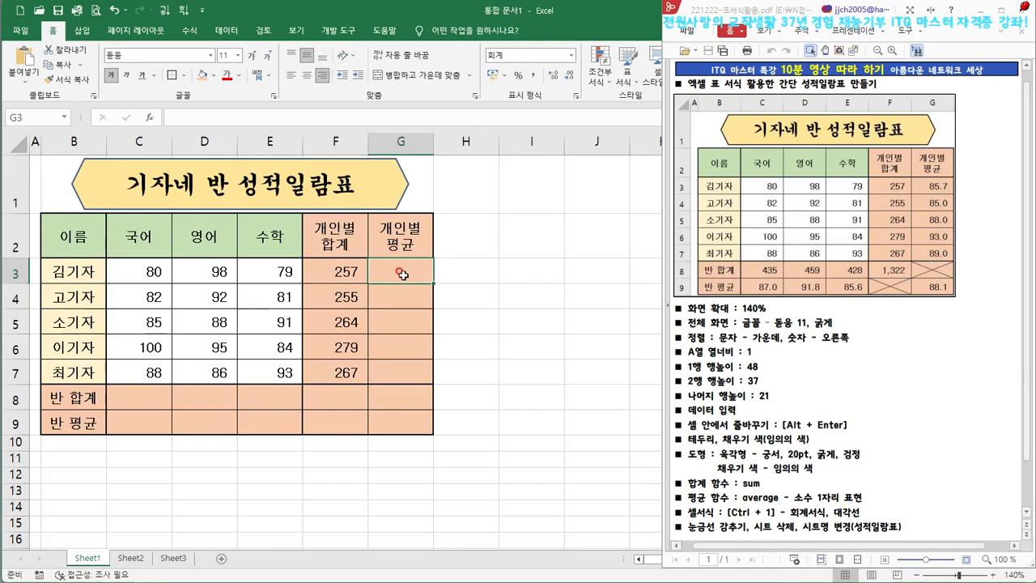
click(201, 115)
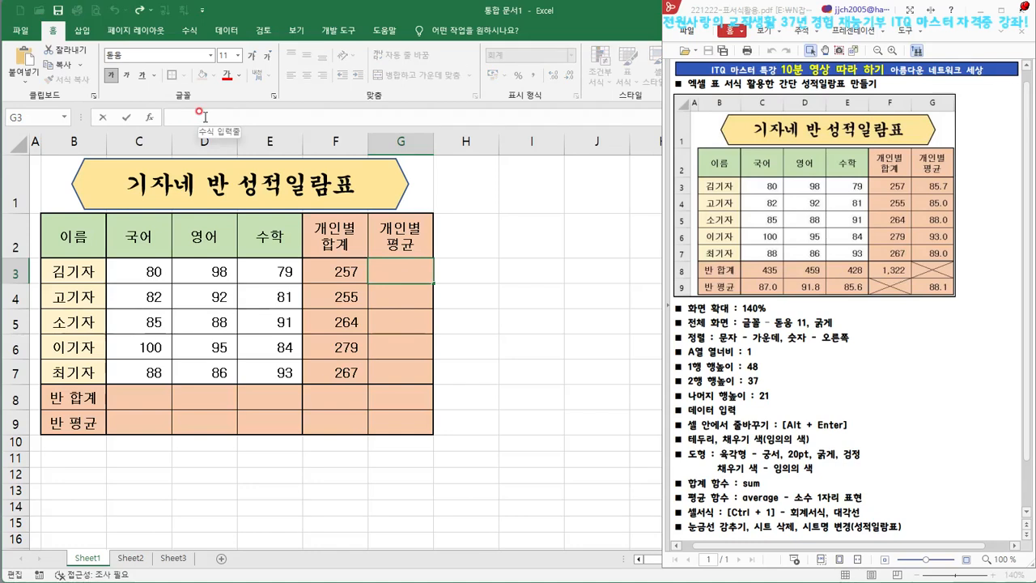
text(=)
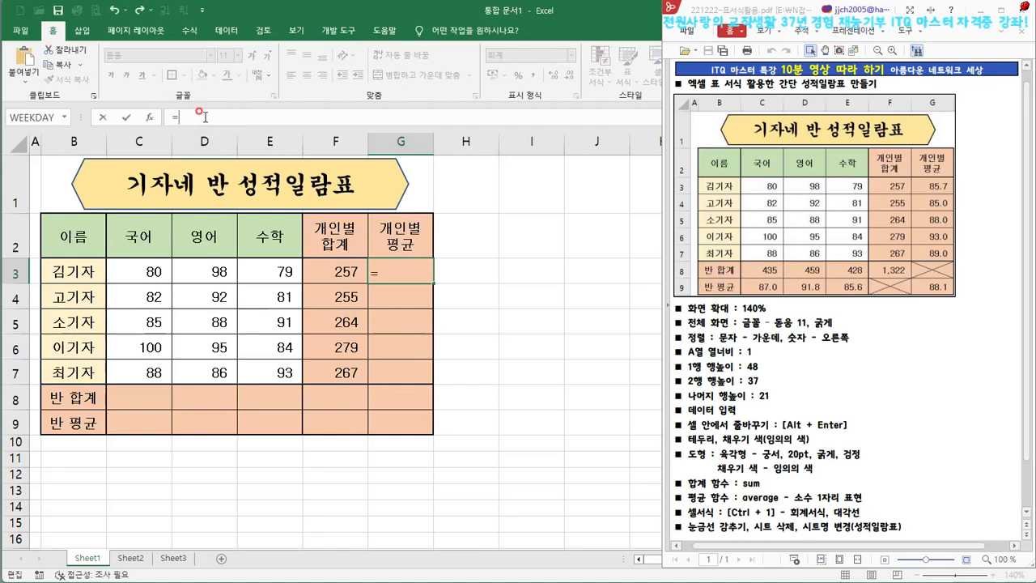
text(a)
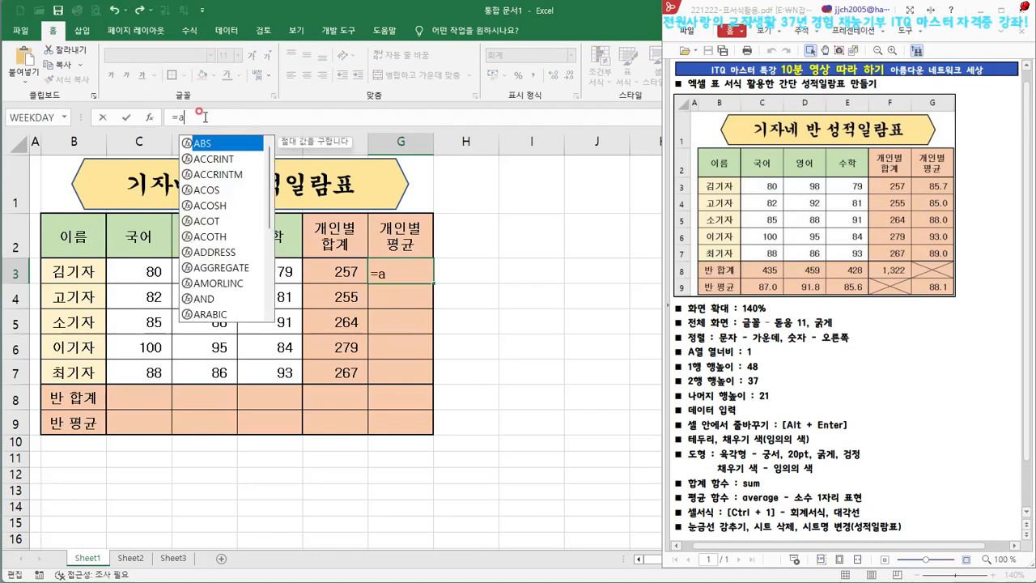
text(v)
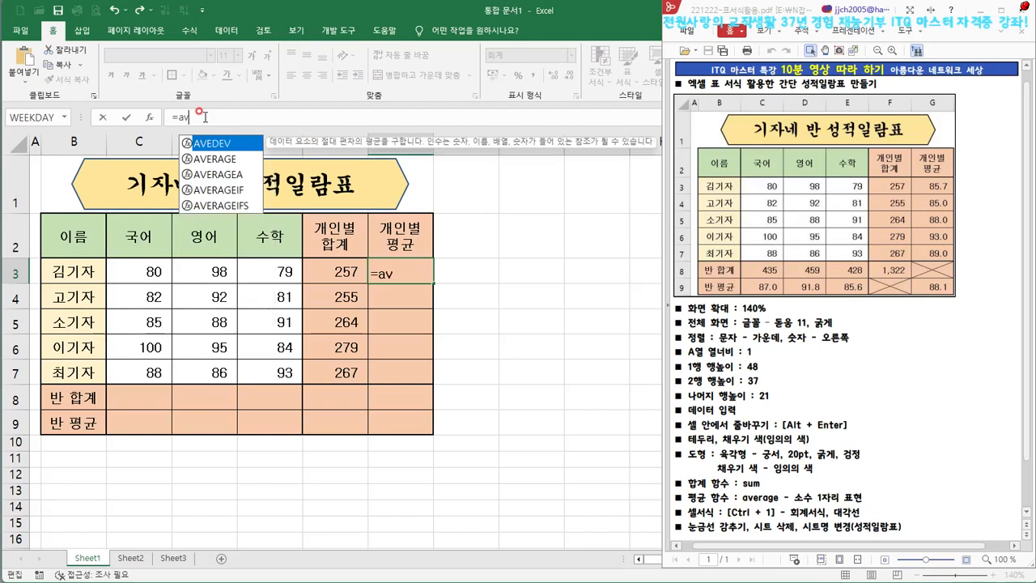
double_click(232, 159)
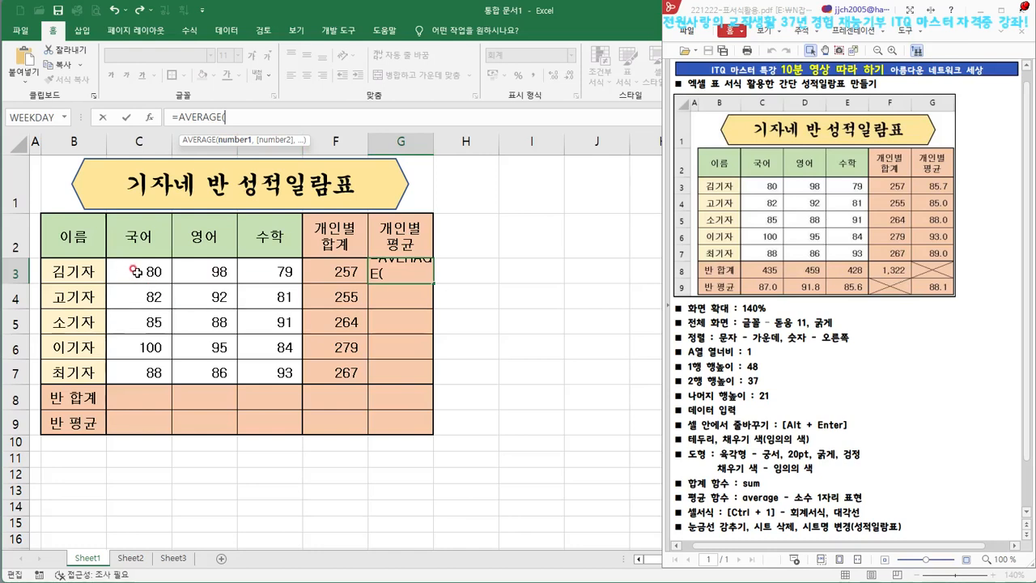
drag(132, 271, 260, 270)
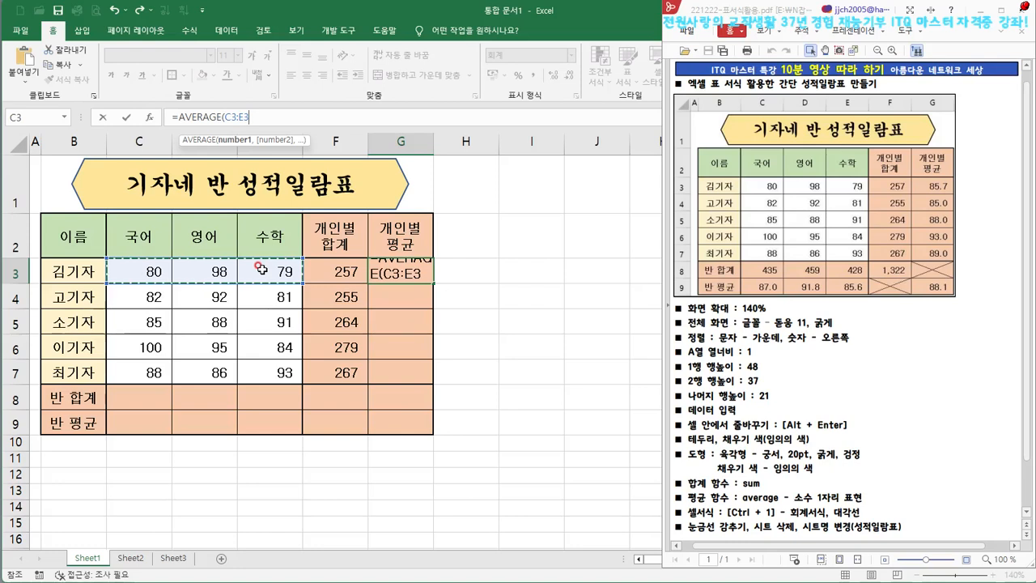
text())
key(Return)
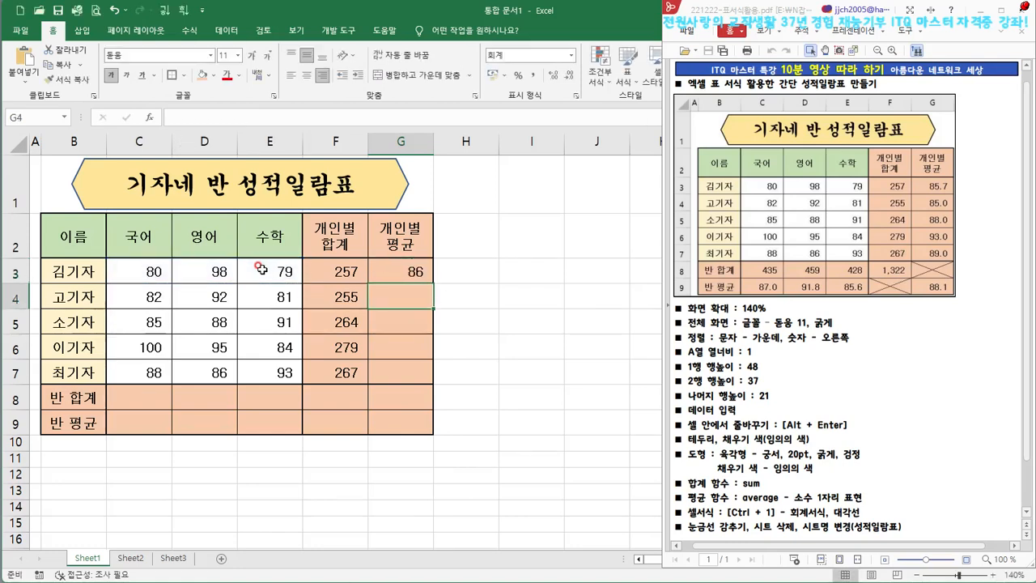
- Apply the AVERAGE formula from G3 to the whole range G3:G9 at once, and clear cell G8
drag(382, 271, 389, 421)
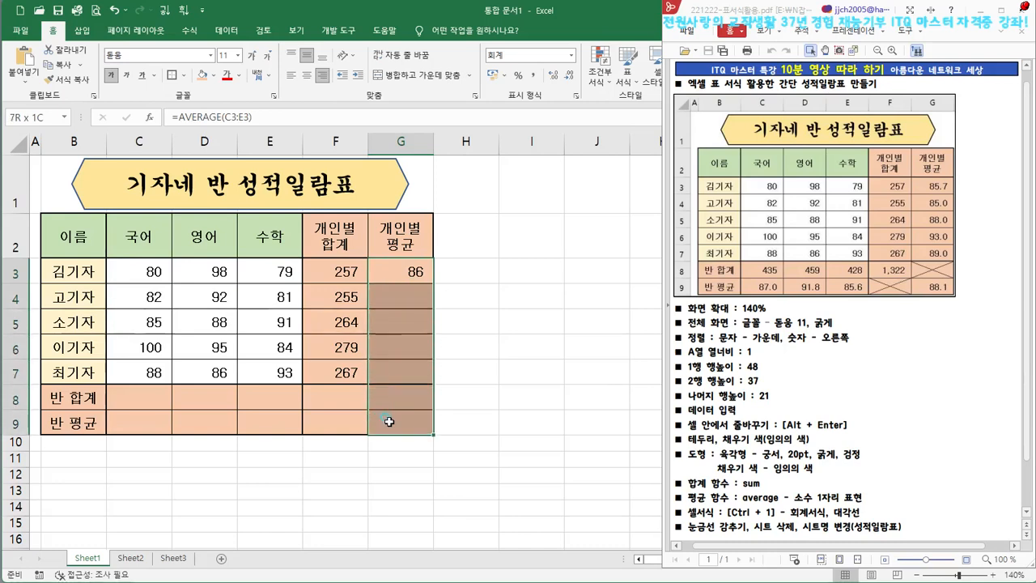
click(289, 119)
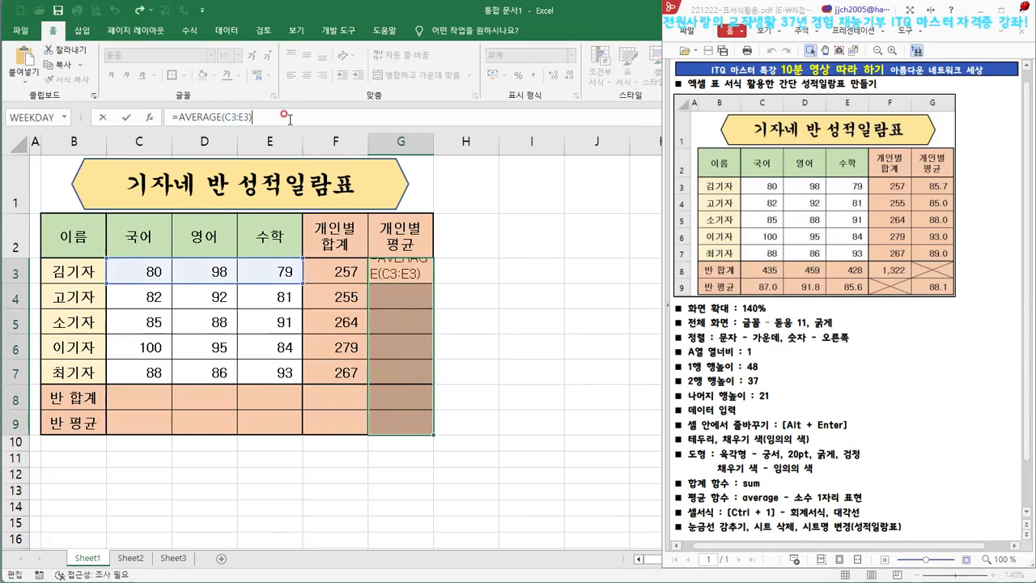
key(ctrl+Return)
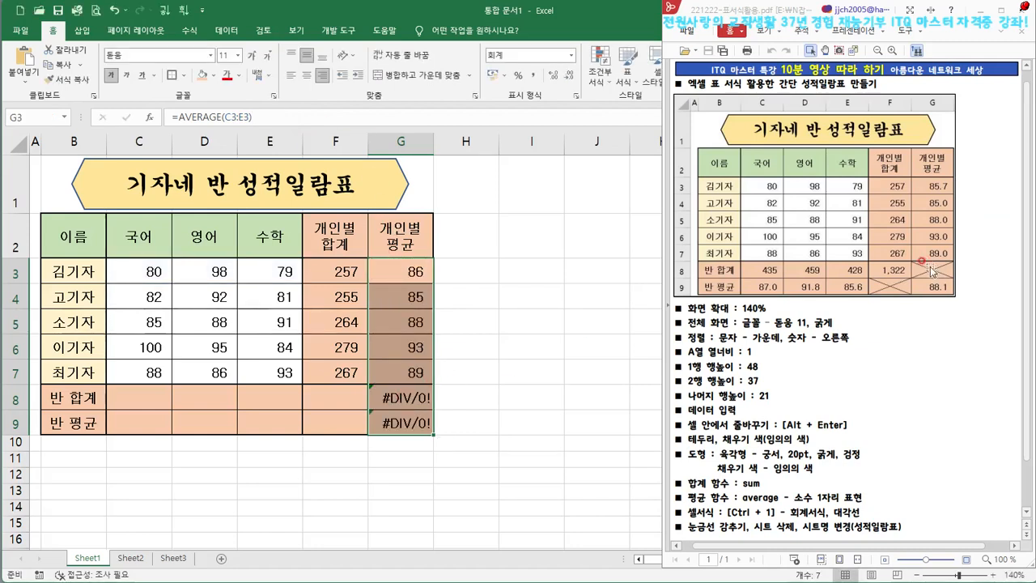
click(405, 397)
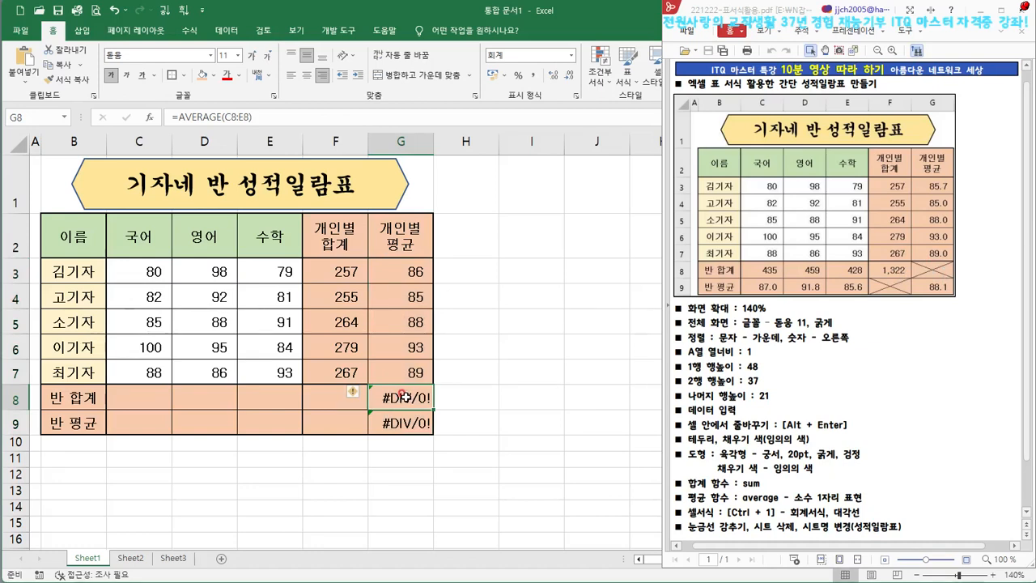
key(Delete)
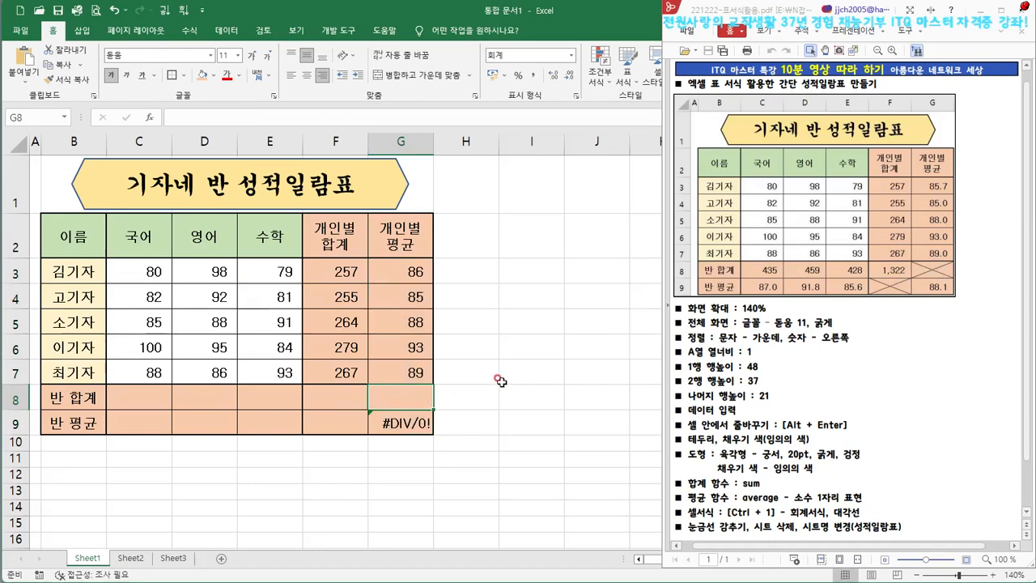
- Calculate the class total for 국어 in cell C8 with =SUM(C3:C7)
click(128, 398)
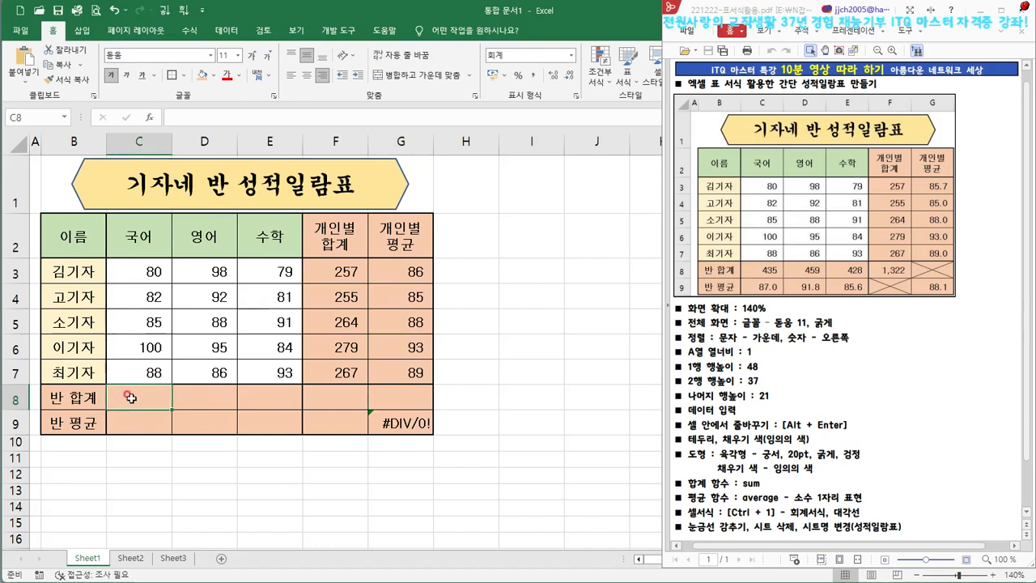
click(184, 117)
text(=)
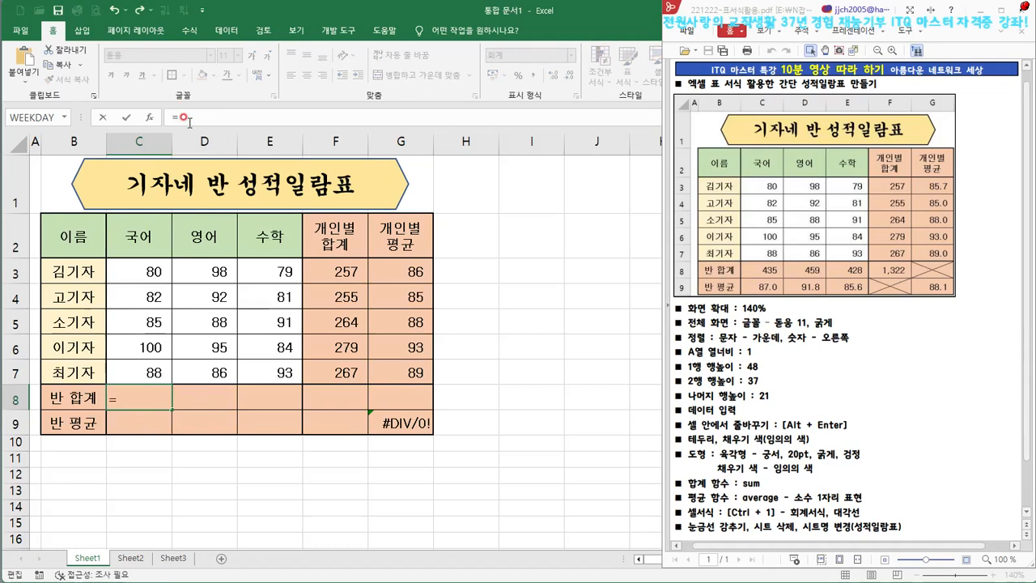
text(su)
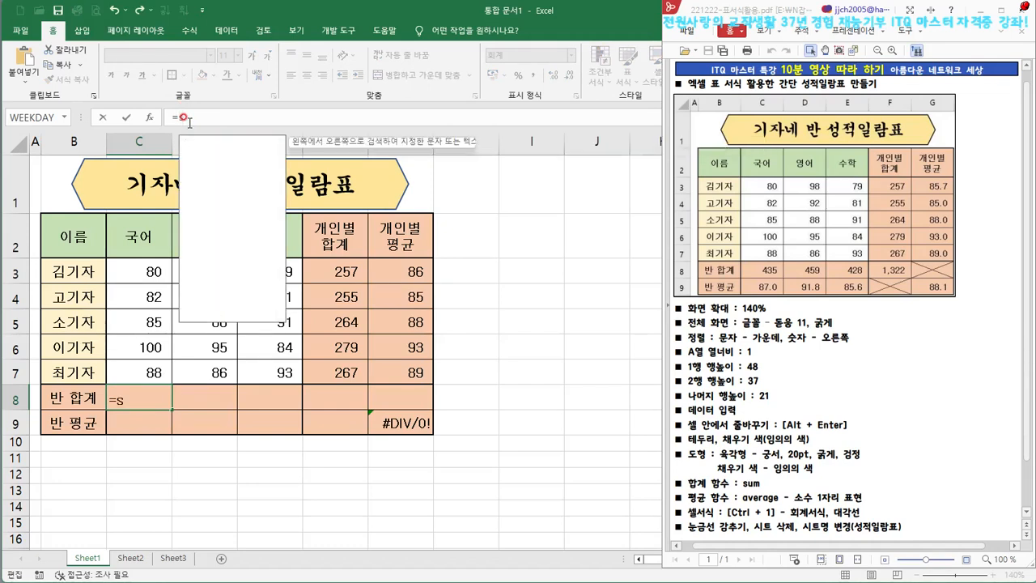
double_click(210, 175)
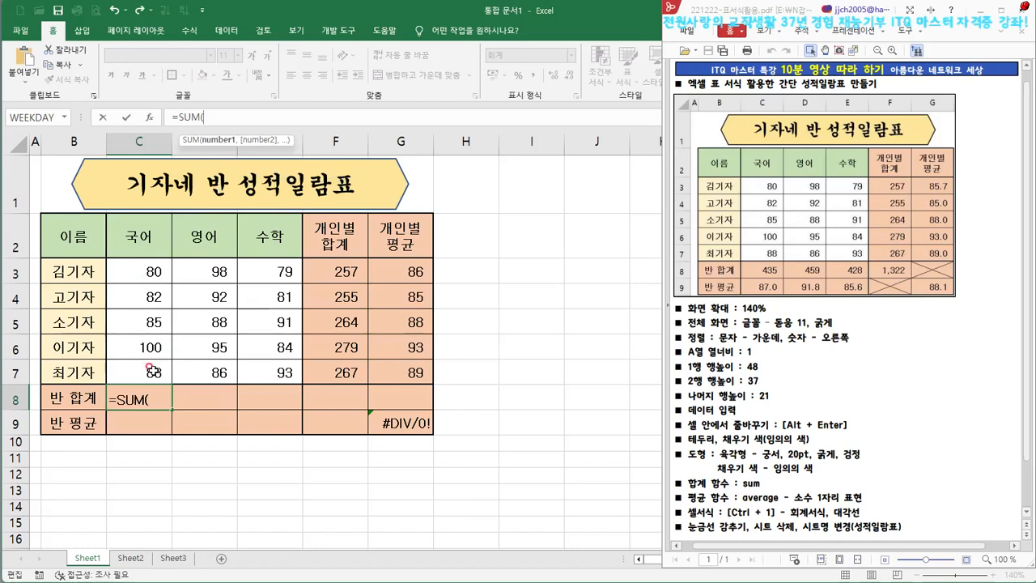
drag(143, 280, 142, 368)
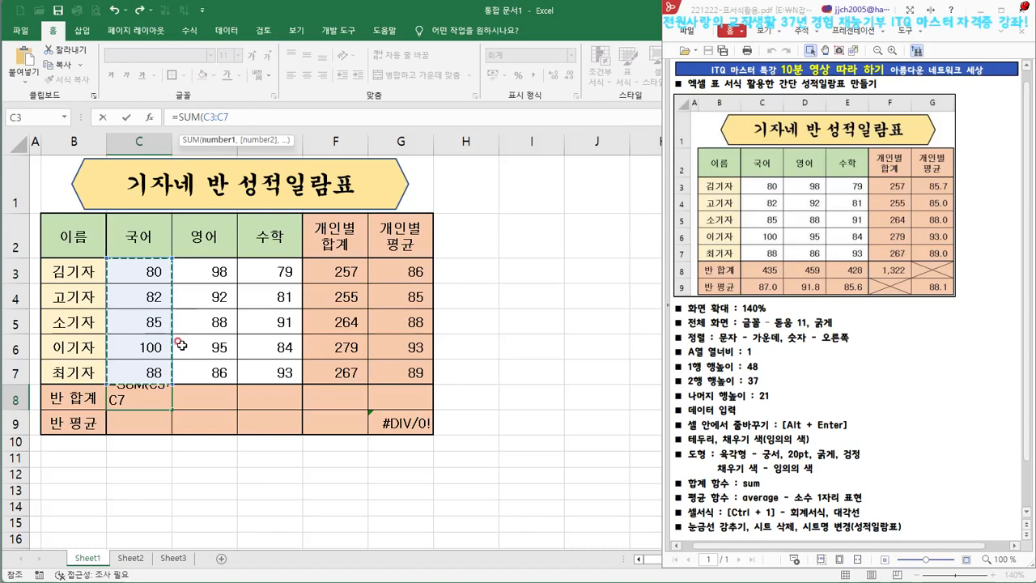
text())
key(Return)
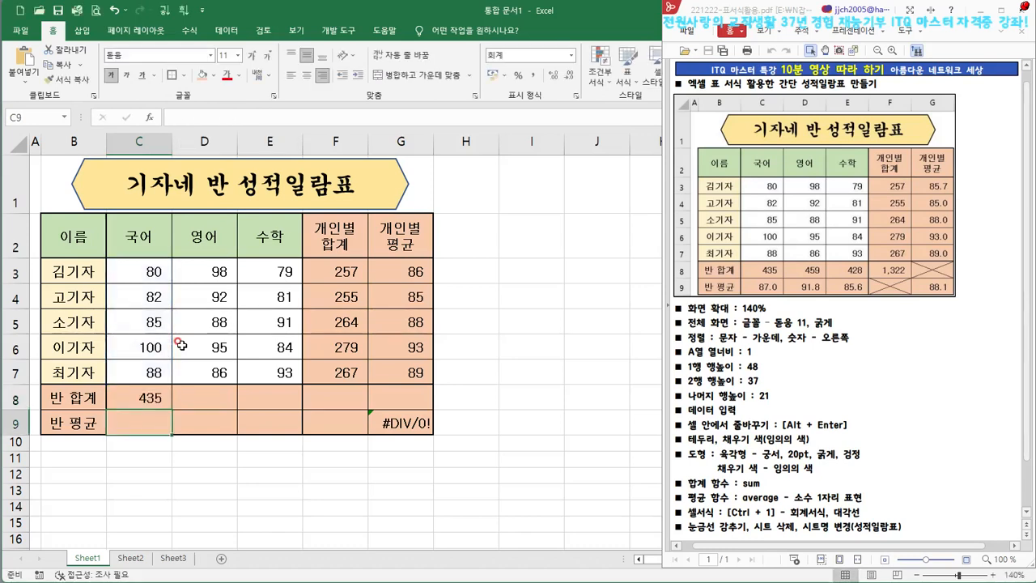
- Apply the SUM formula from C8 to the class total cells C8:F8 at once
drag(137, 398, 321, 395)
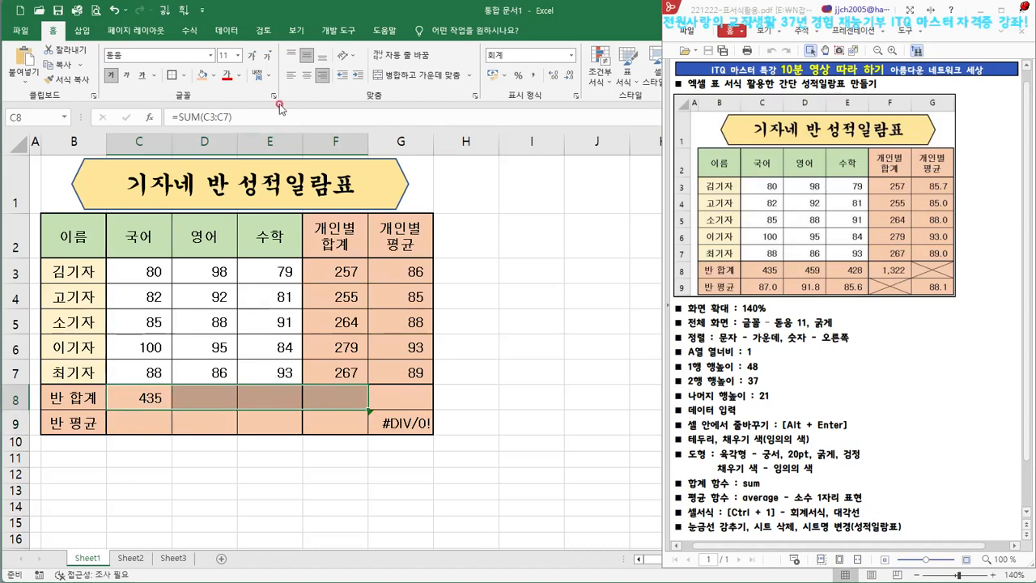
click(241, 116)
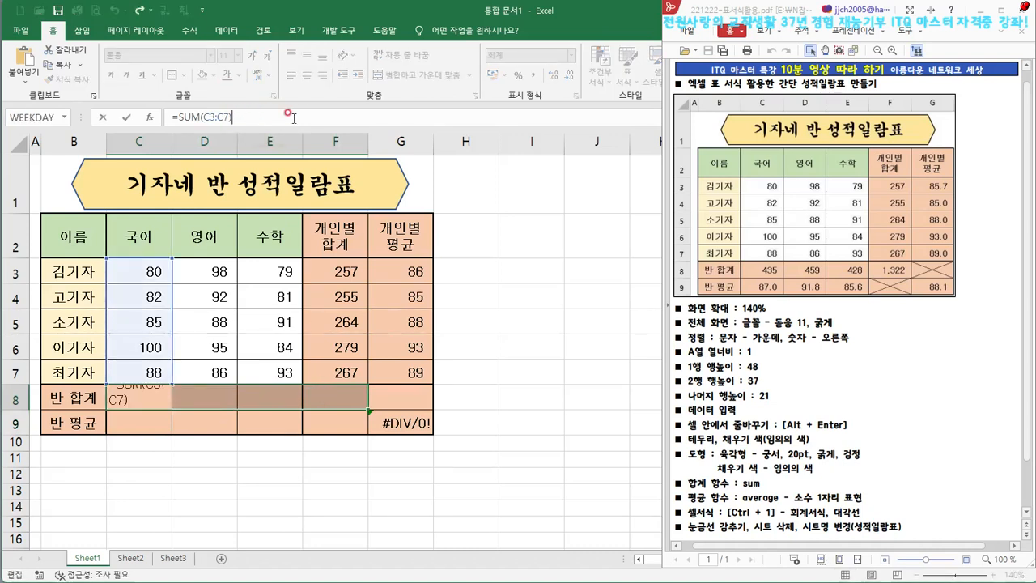
key(ctrl+Return)
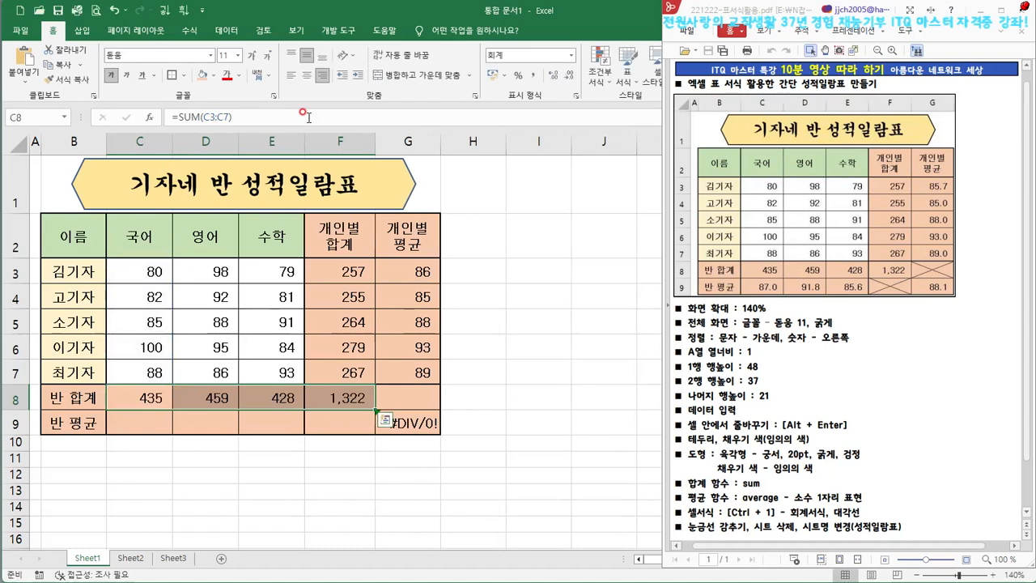
- Calculate the class average for 국어 in cell C9 with =AVERAGE(C3:C7)
click(143, 419)
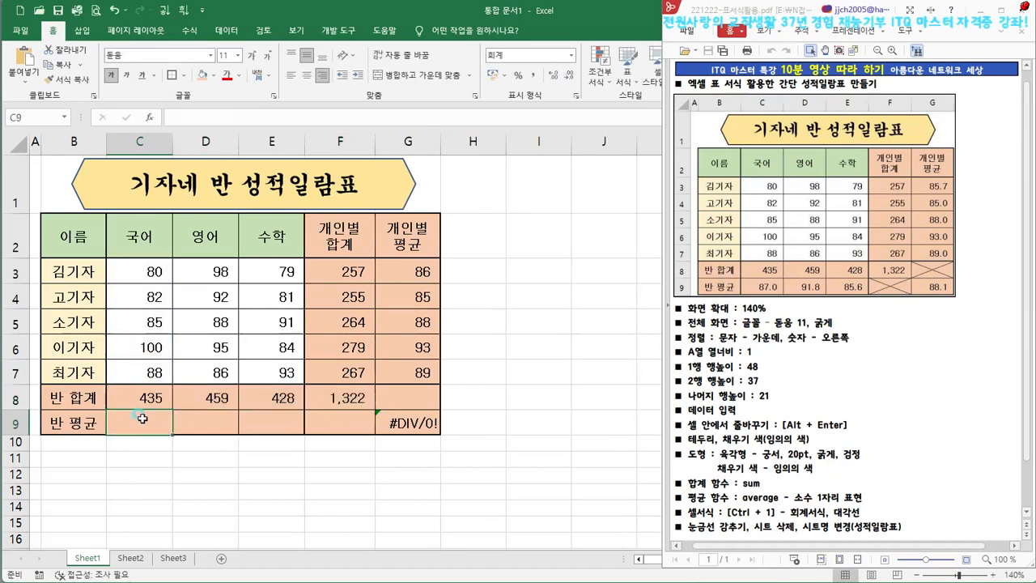
text(=)
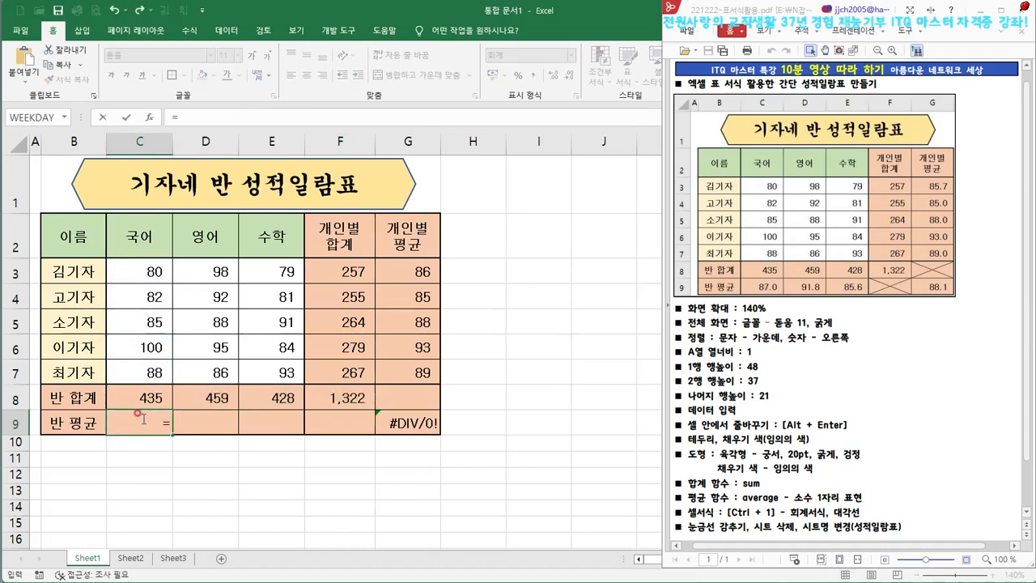
text(av)
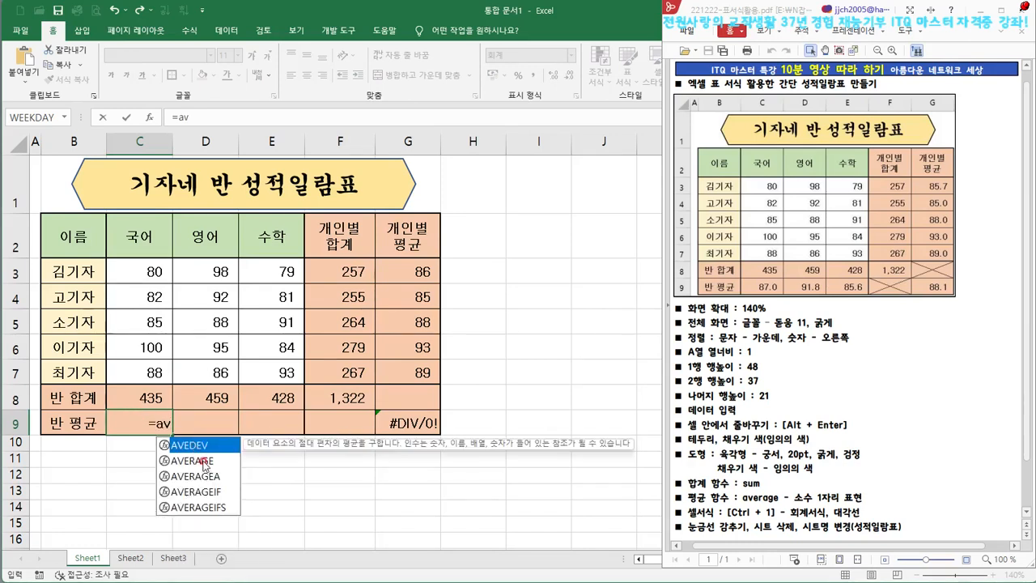
double_click(199, 460)
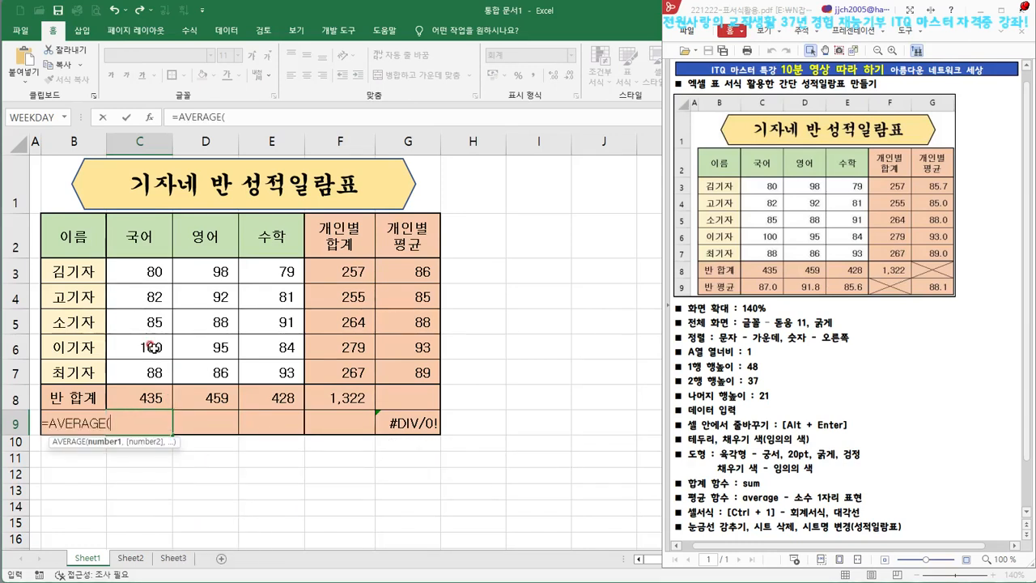
drag(156, 271, 147, 369)
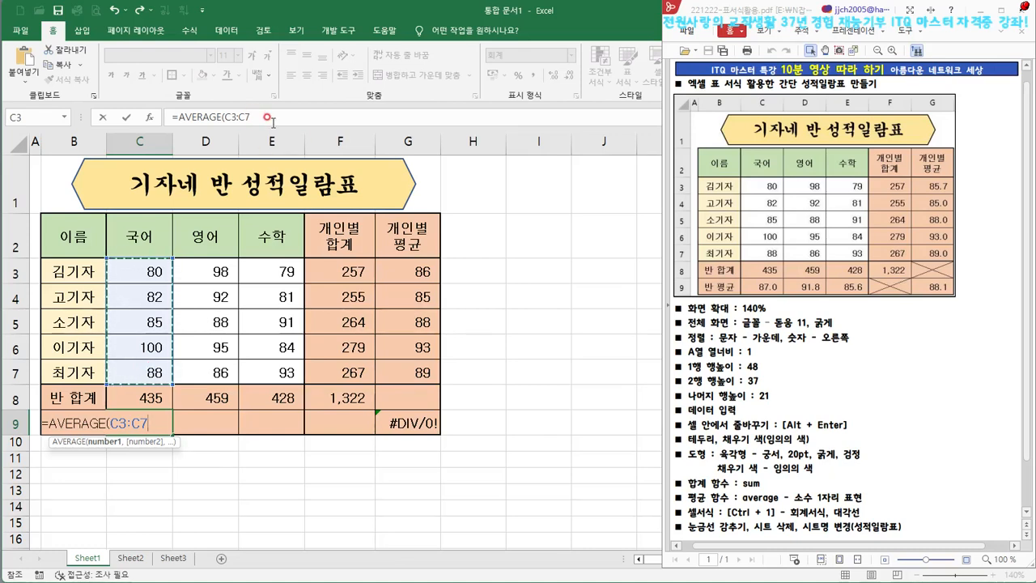
key(Return)
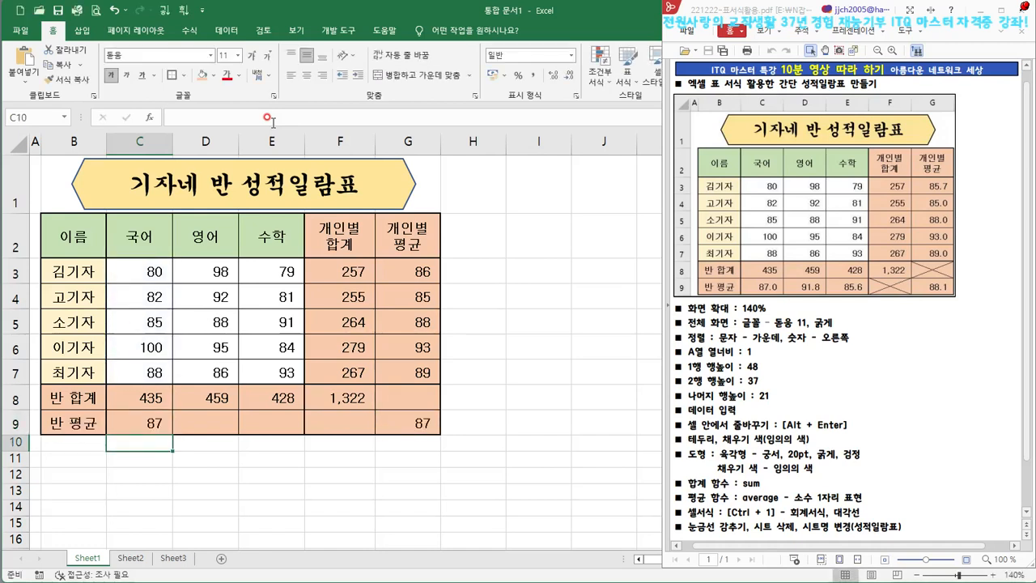
- Apply the AVERAGE formula from C9 to the subject average cells C9:E9 at once
drag(142, 421, 284, 415)
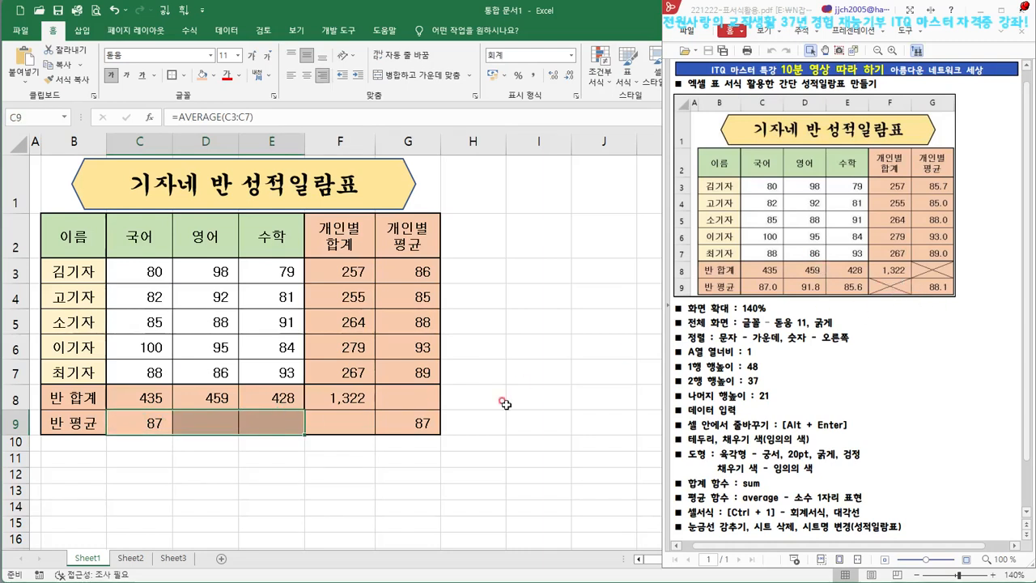
click(269, 117)
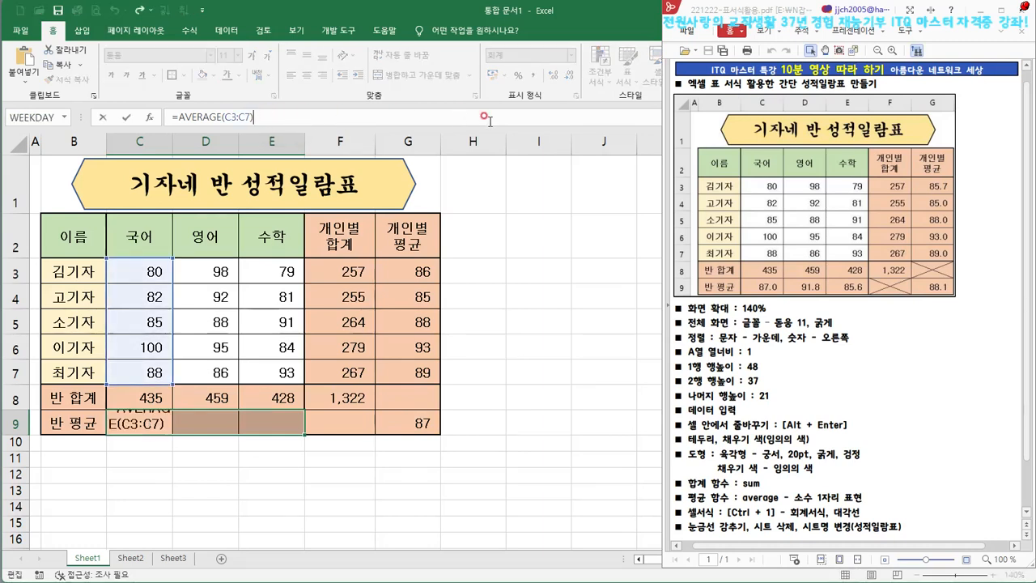
key(ctrl+Return)
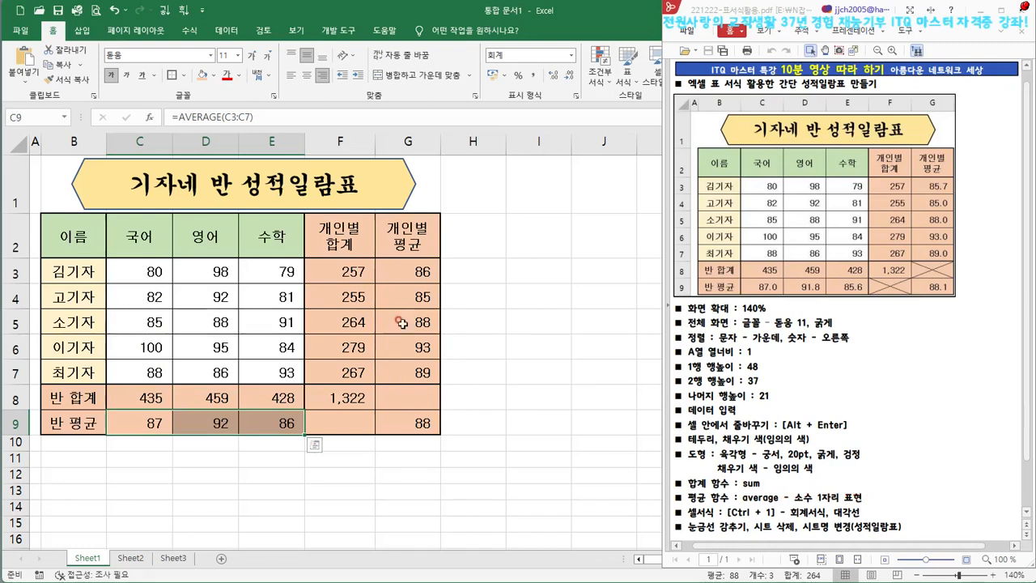
- Set the number format of the average cells G3:G9 and C9:E9 to one decimal place
drag(415, 271, 413, 417)
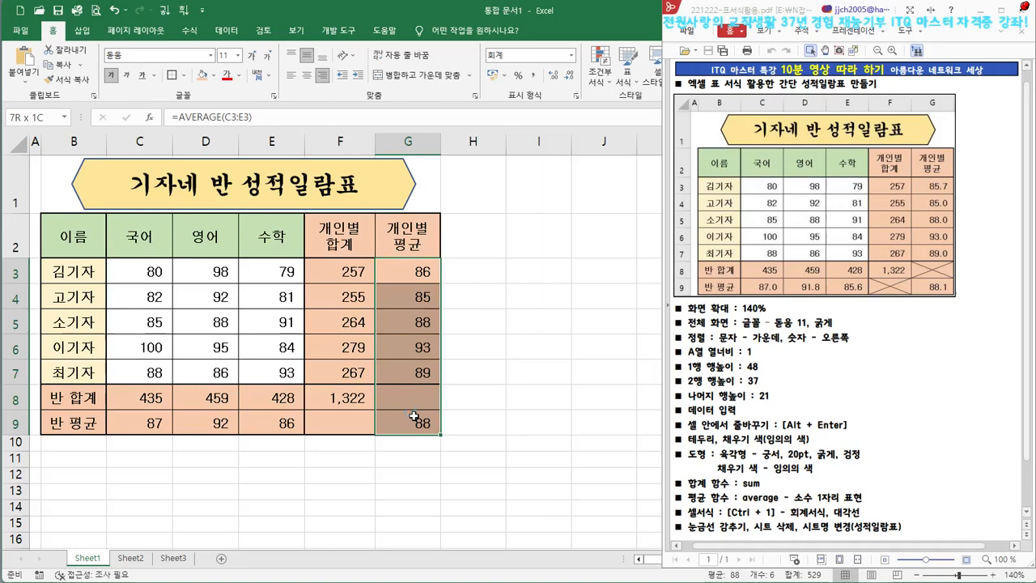
click(143, 424)
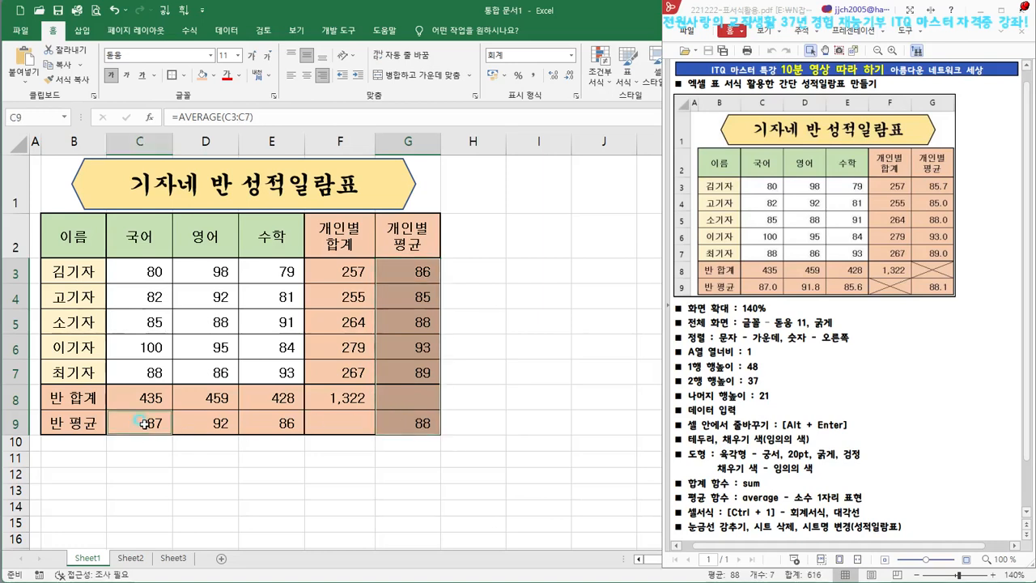
drag(153, 422, 265, 420)
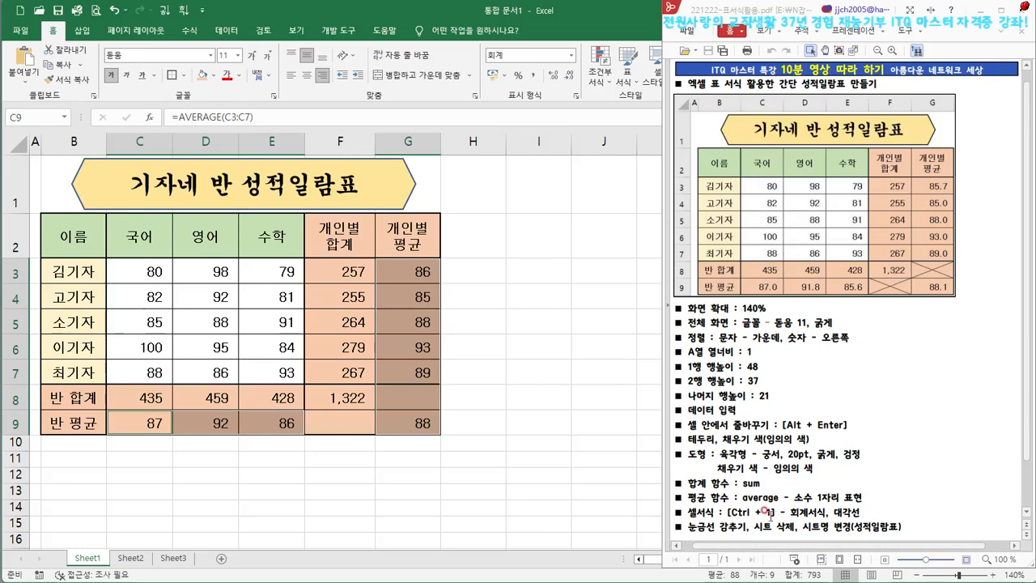
key(ctrl+1)
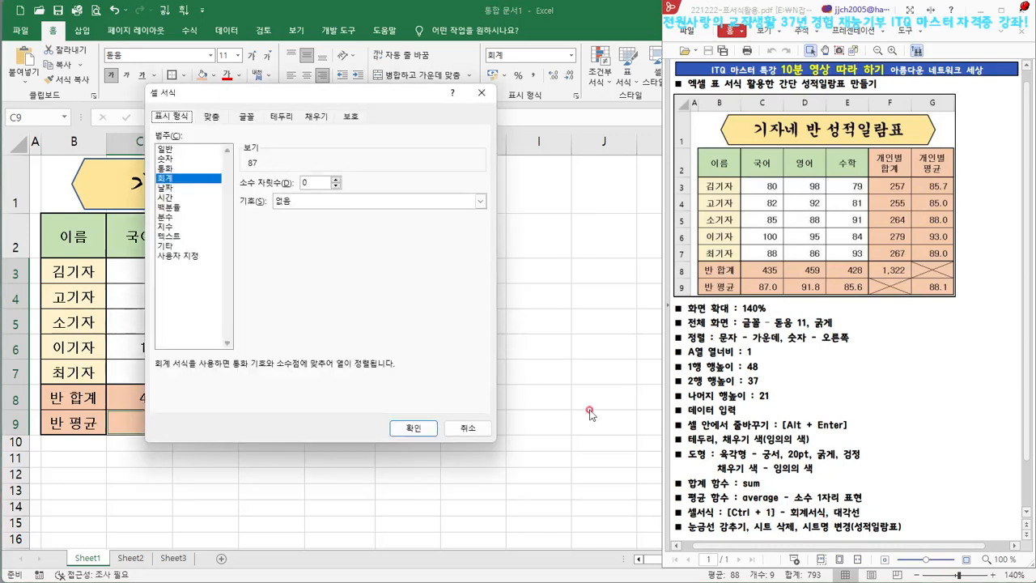
drag(299, 100, 407, 15)
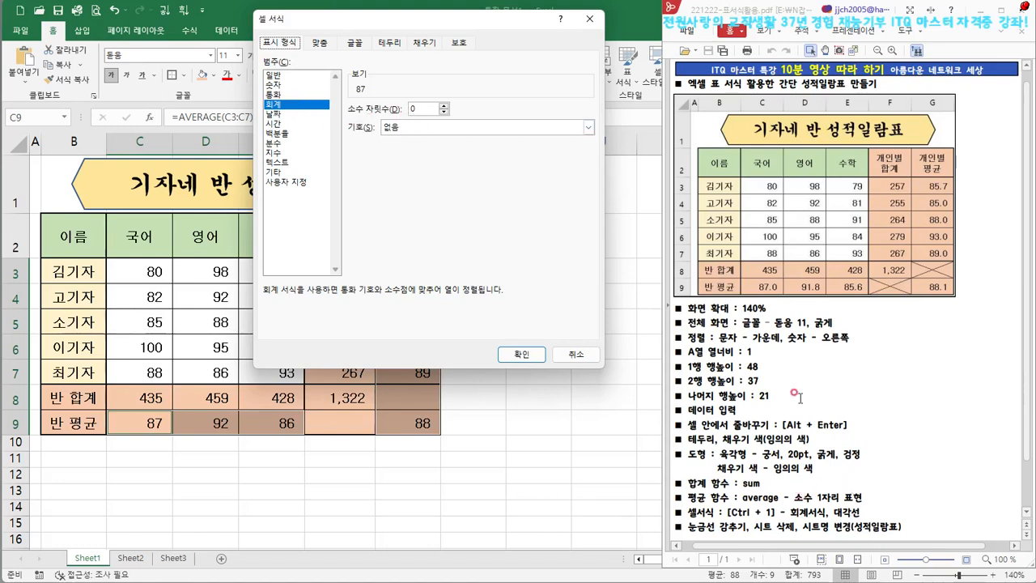
click(444, 106)
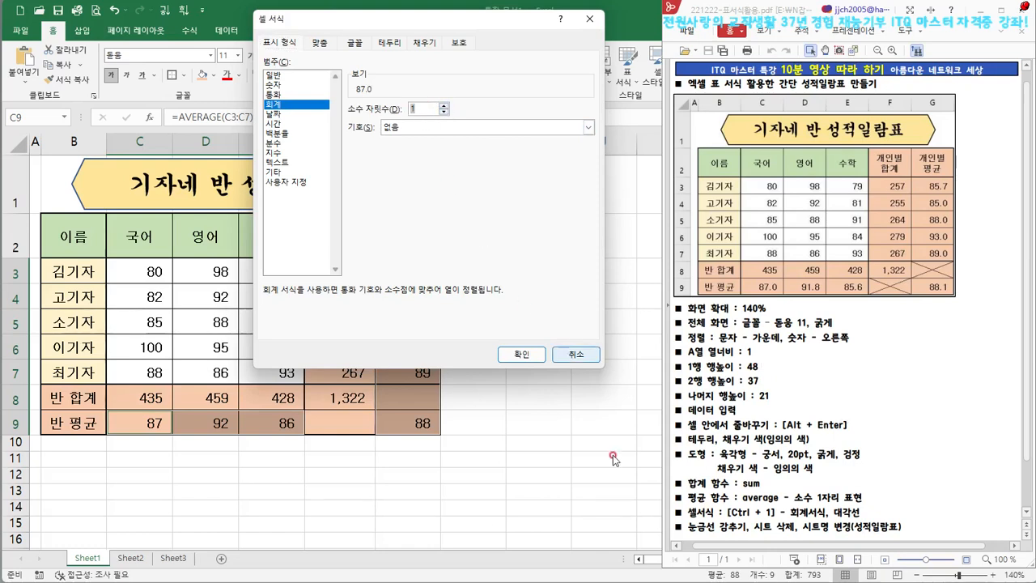
click(521, 355)
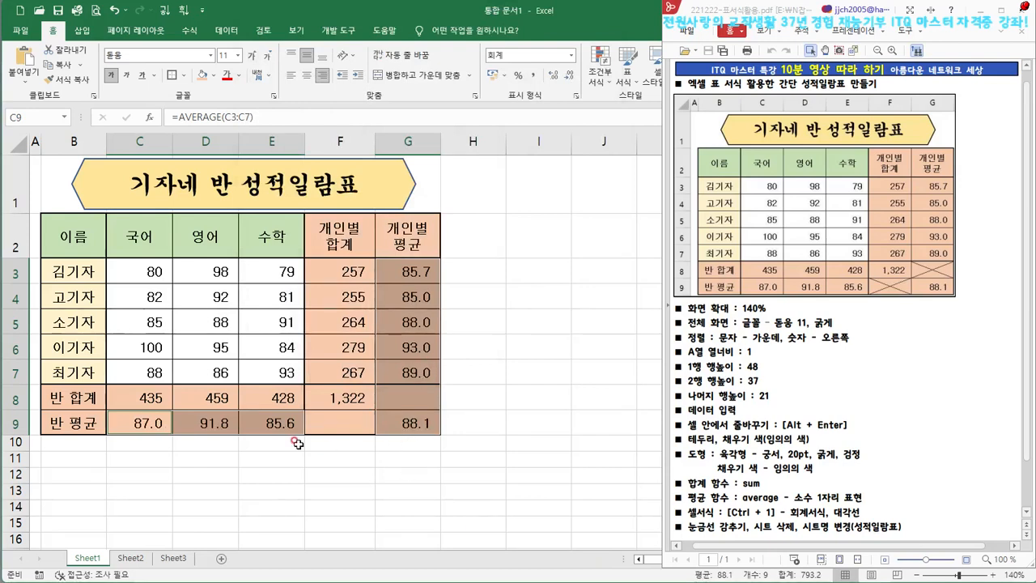
- Add crossing diagonal borders to the empty cells F9 and G8
click(340, 424)
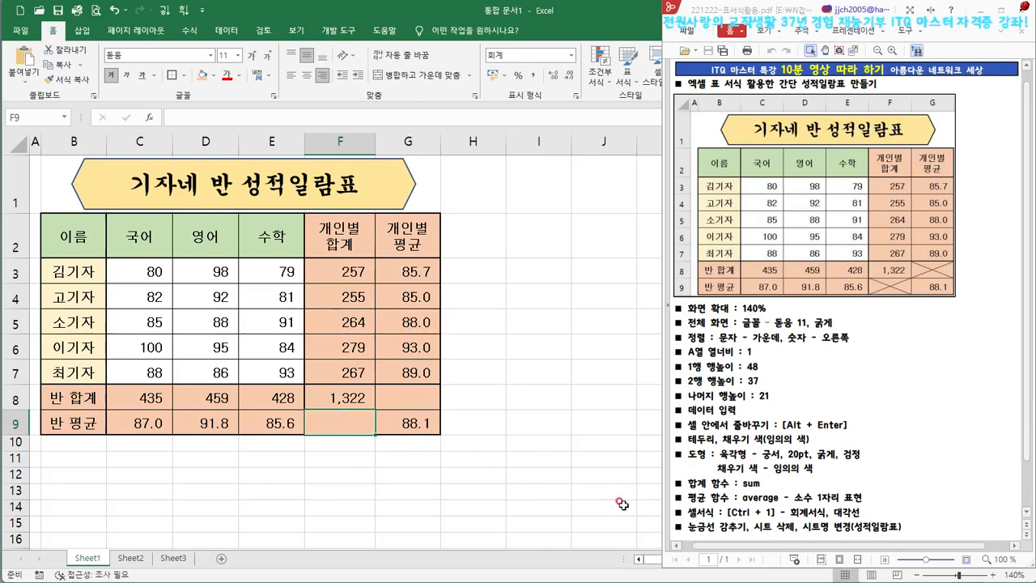
ctrl+click(409, 396)
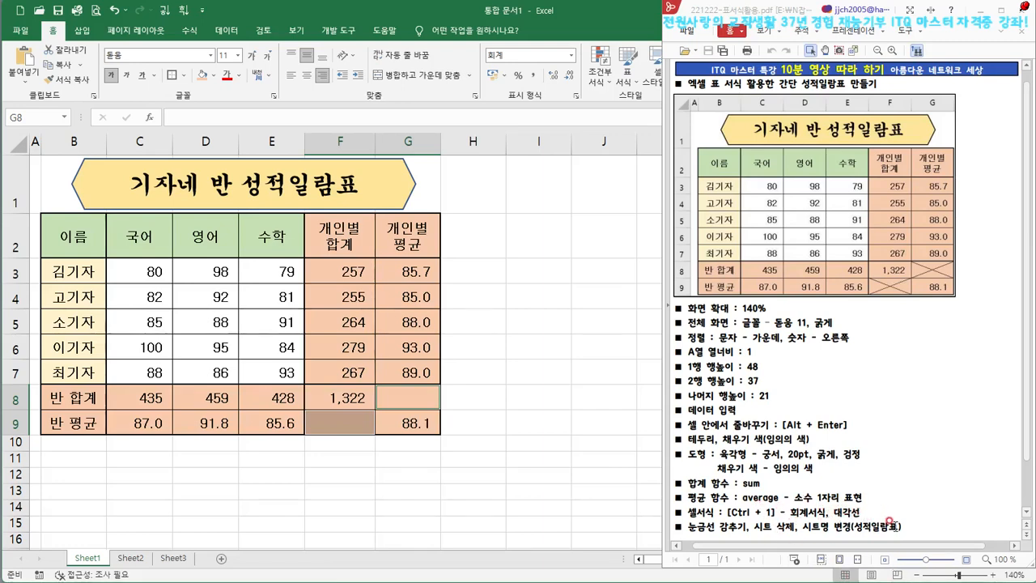
key(ctrl+1)
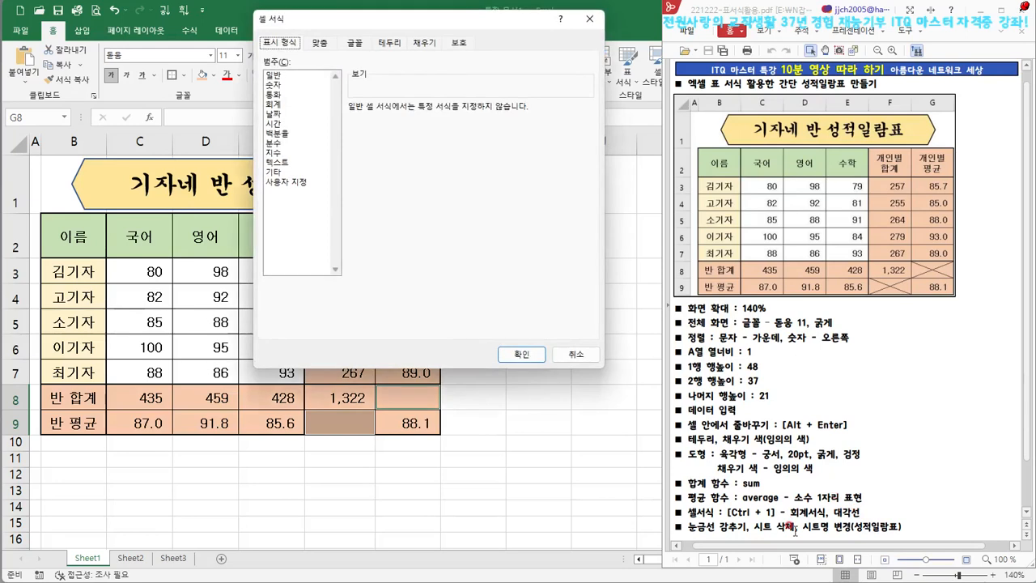
click(388, 45)
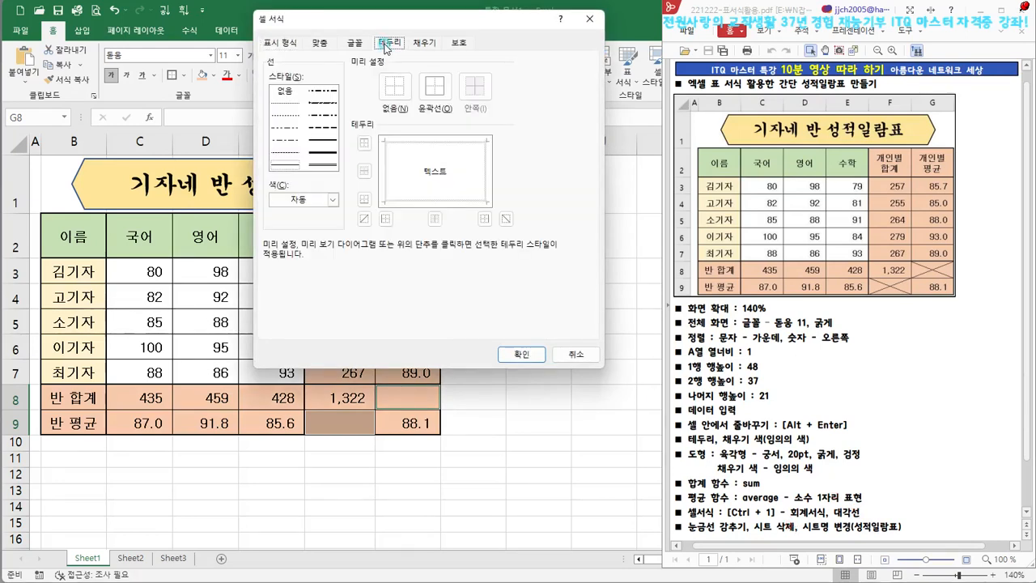
click(365, 218)
click(517, 228)
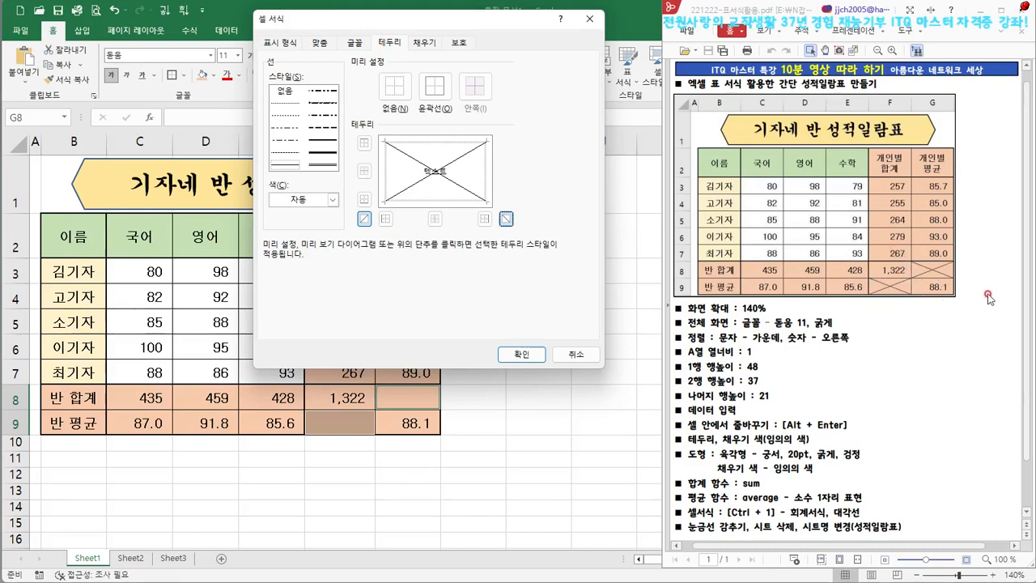
click(522, 354)
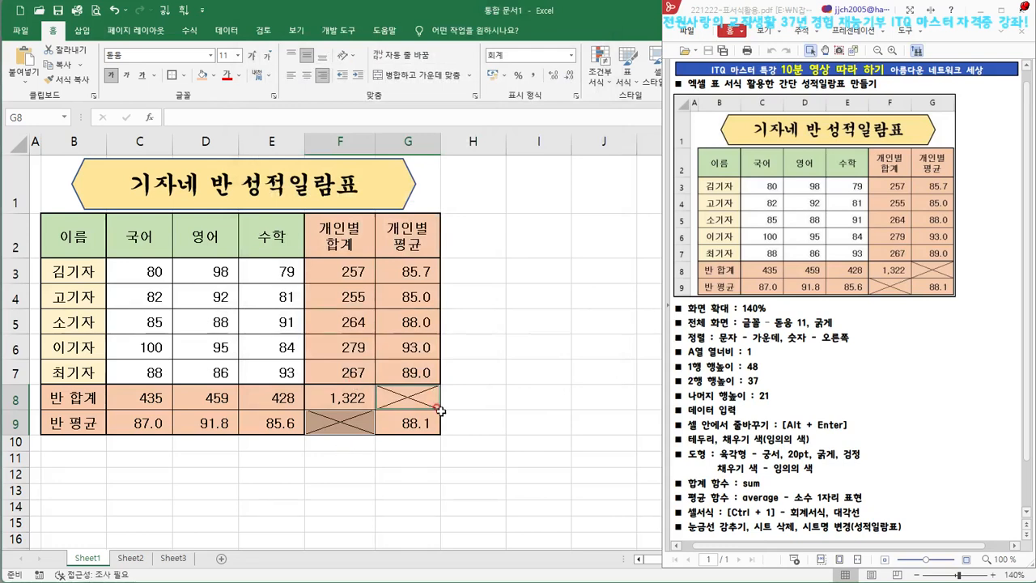
- Hide the gridlines on the grade table's worksheet
click(512, 458)
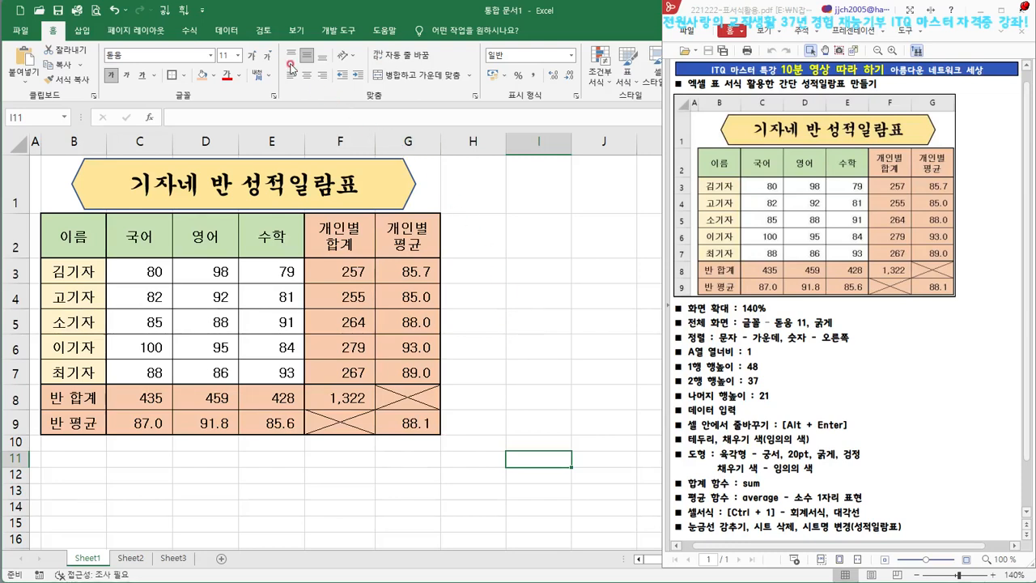
click(297, 32)
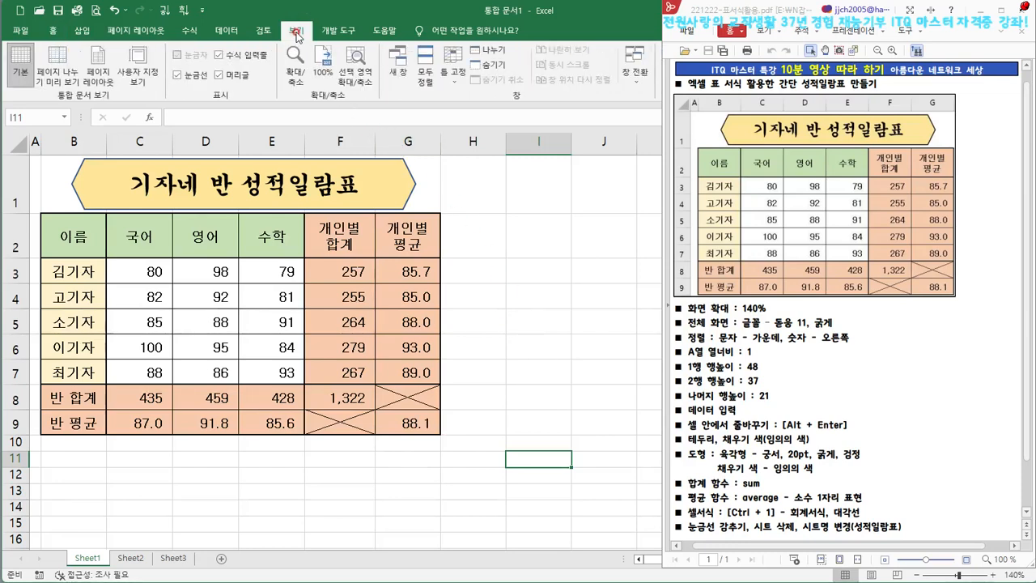
click(180, 76)
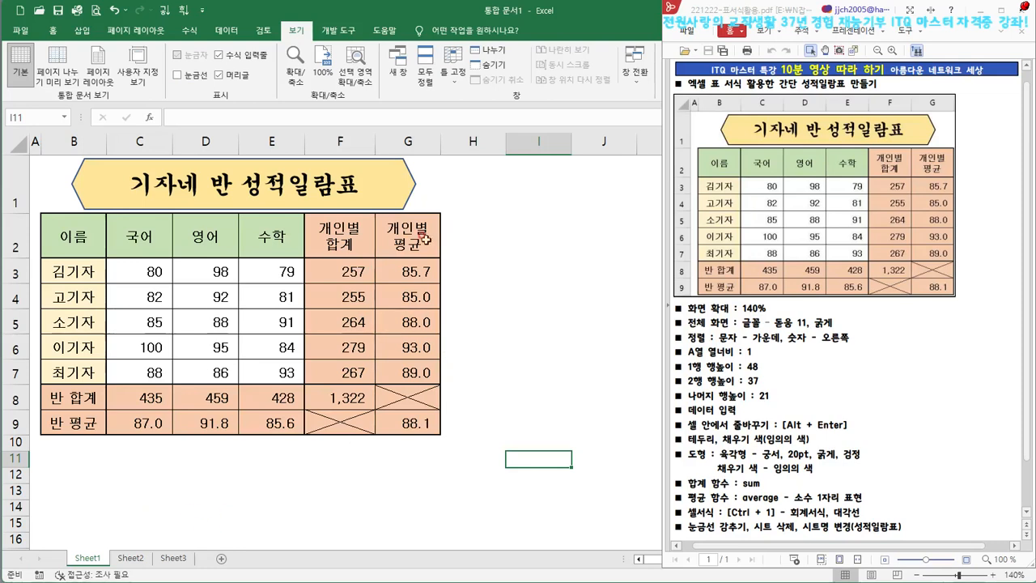
click(584, 390)
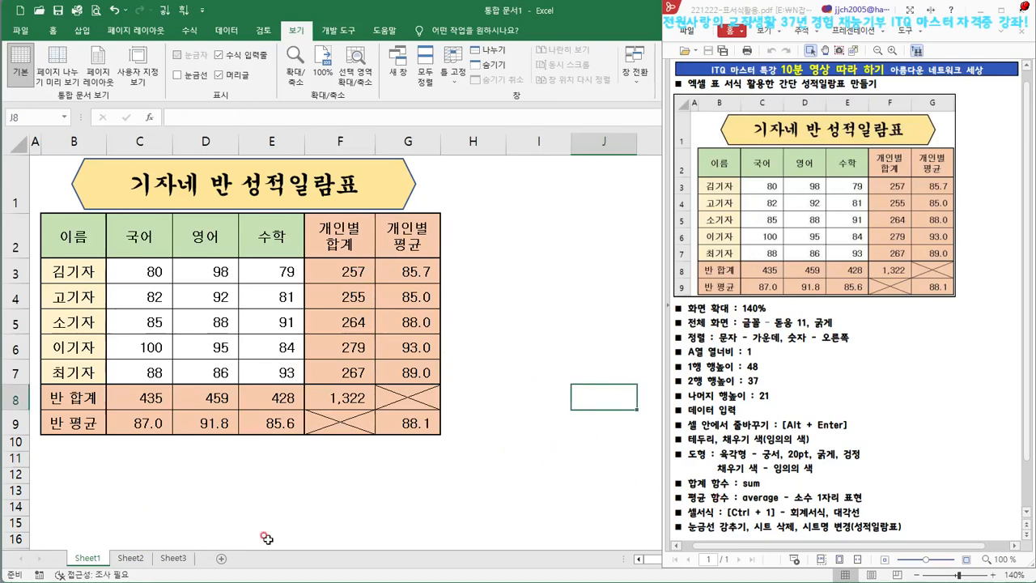
- Delete the unused worksheets Sheet3 and Sheet2 from the workbook
click(175, 558)
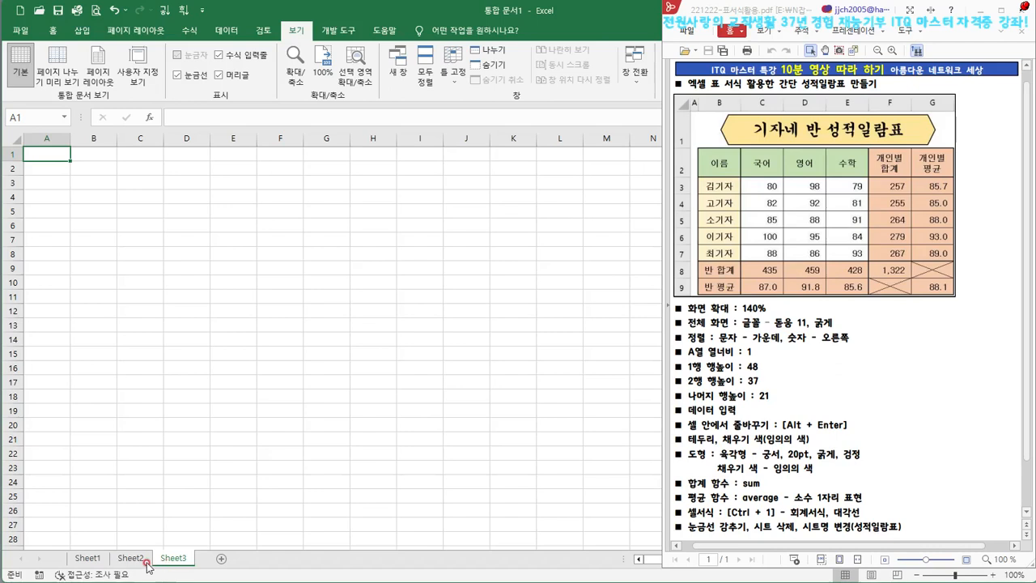
right_click(172, 558)
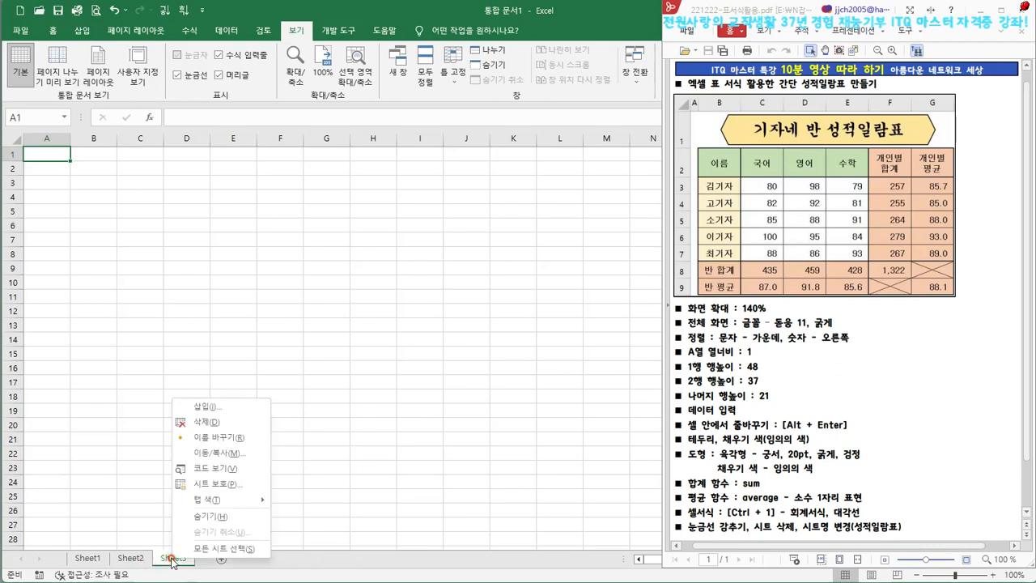
click(202, 422)
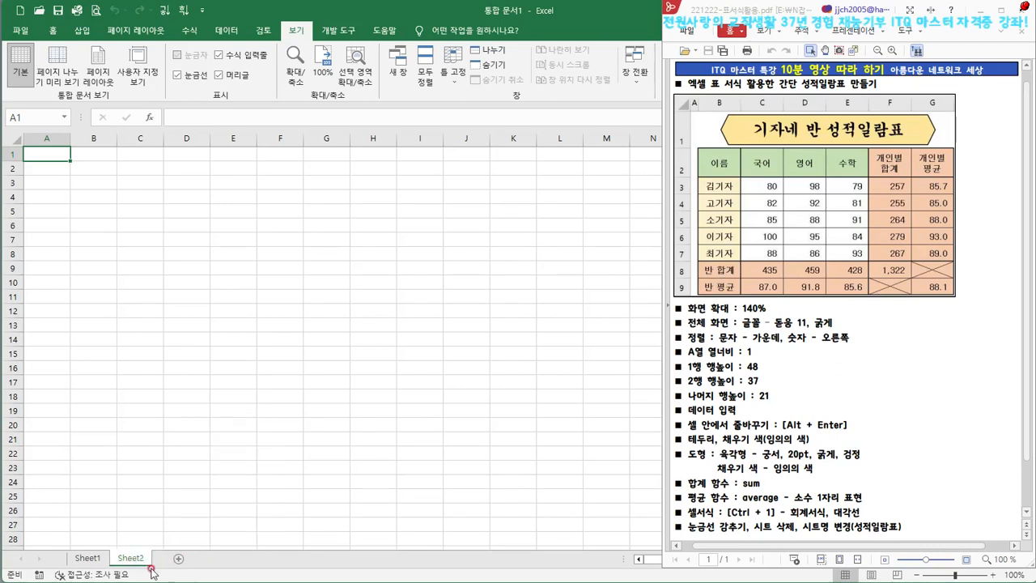
right_click(127, 559)
click(165, 420)
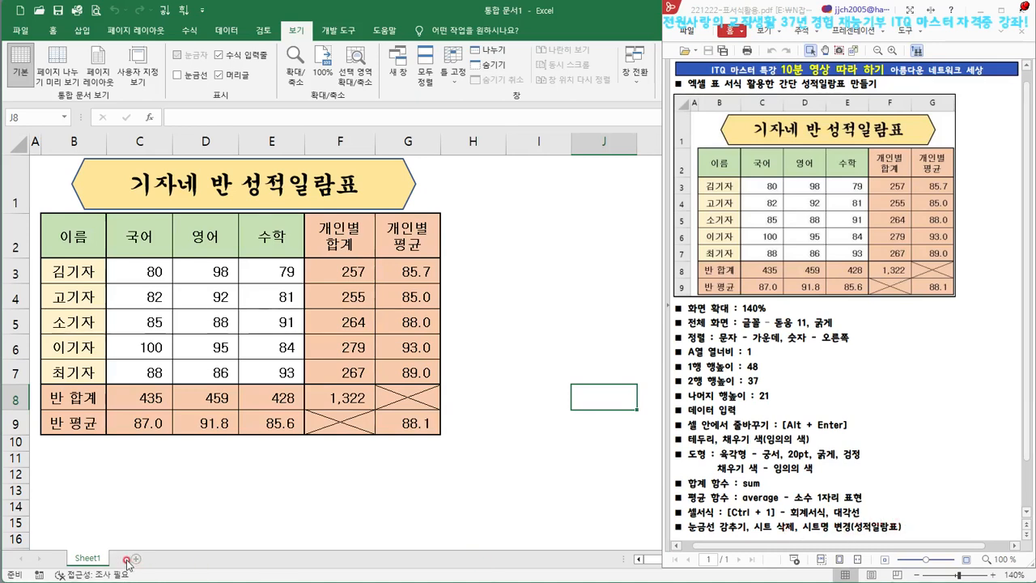
- Rename the worksheet Sheet1 as 성적일람표
double_click(85, 558)
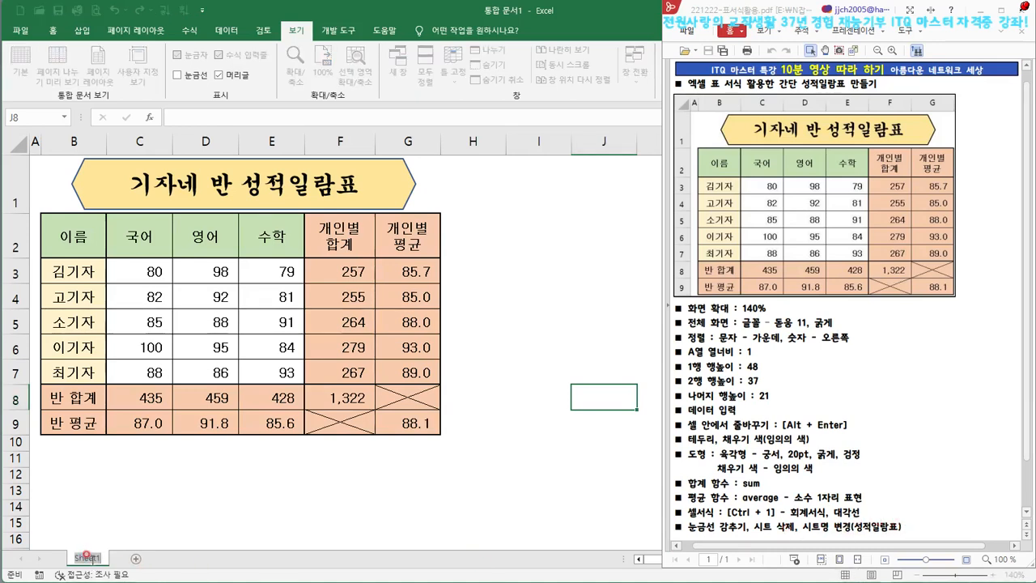
text(서)
key(BackSpace)
key(BackSpace)
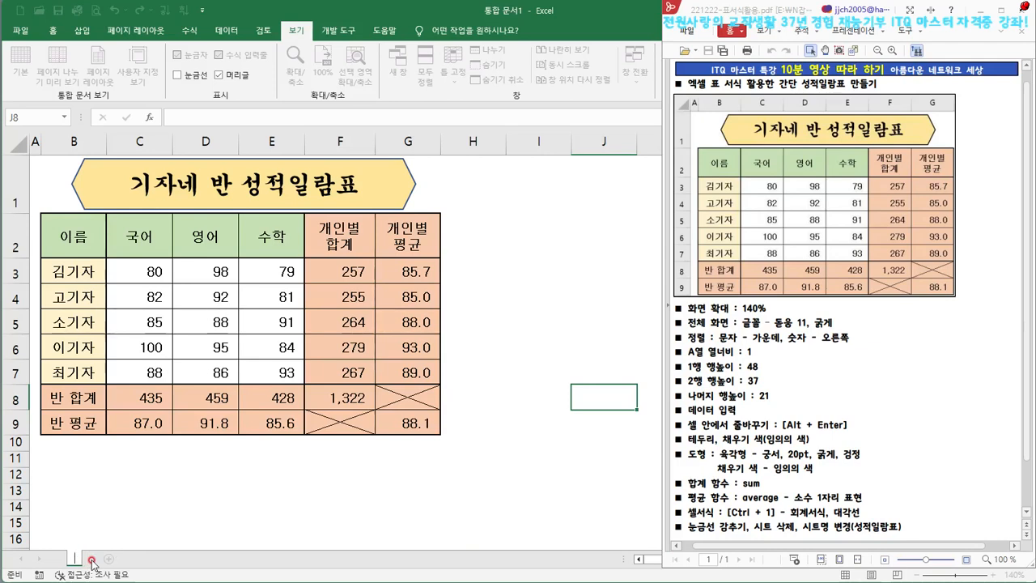
text(성적ㅇ)
text(람)
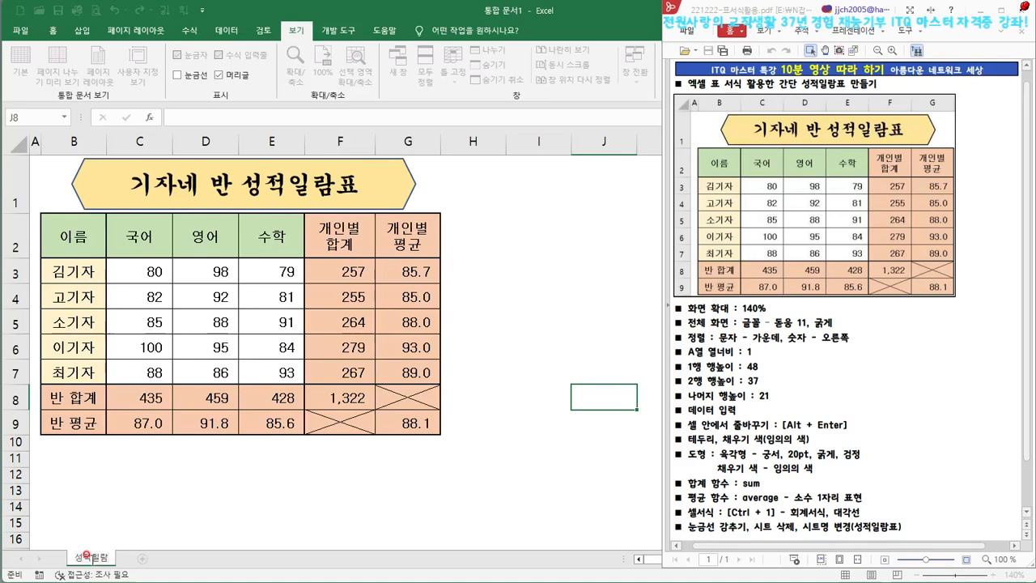
text(표)
key(Return)
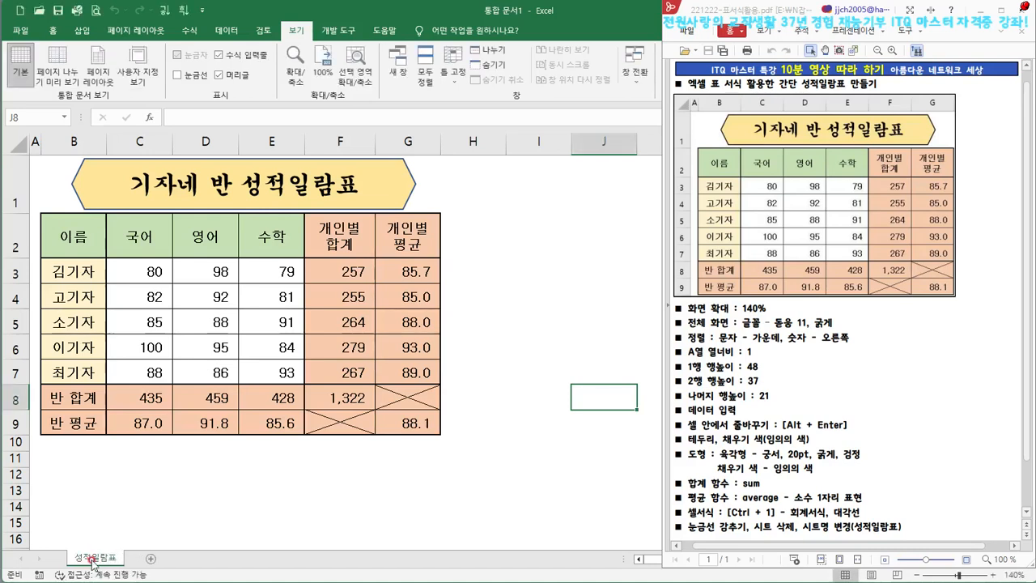
click(95, 558)
right_click(91, 562)
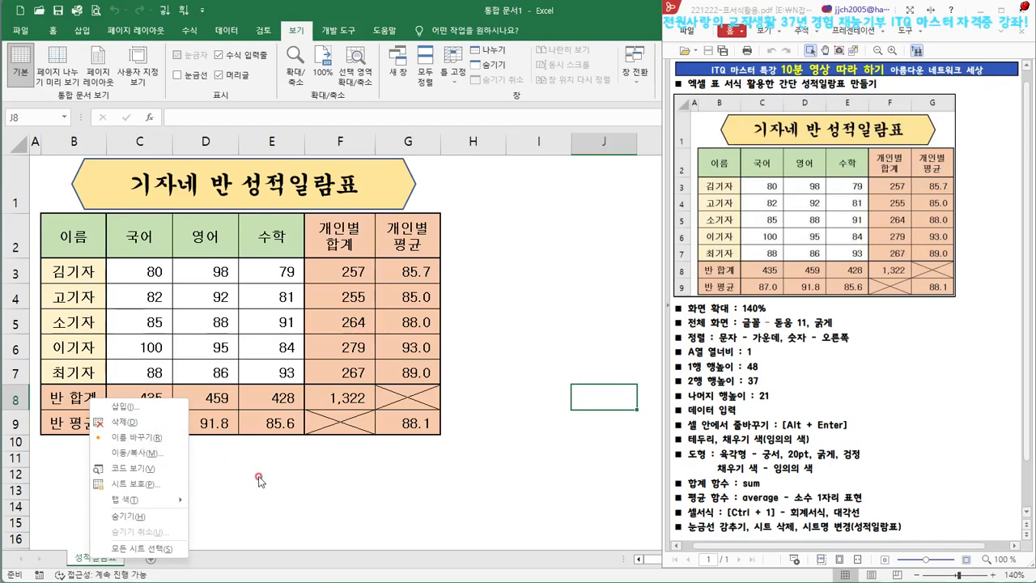
click(294, 483)
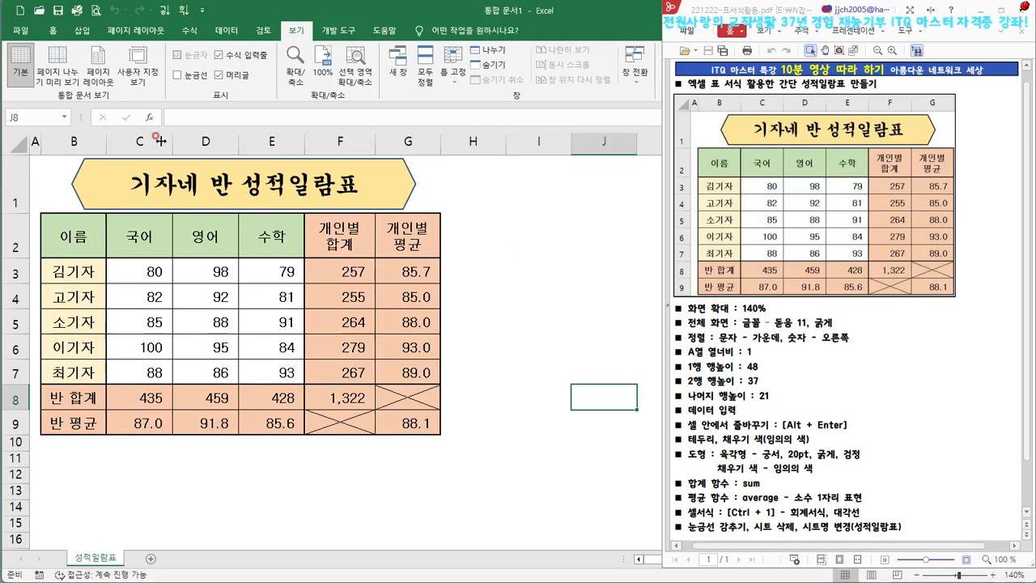
- Save the workbook to the desktop (바탕 화면) under the file name 성적일람표 as an Excel workbook
click(20, 32)
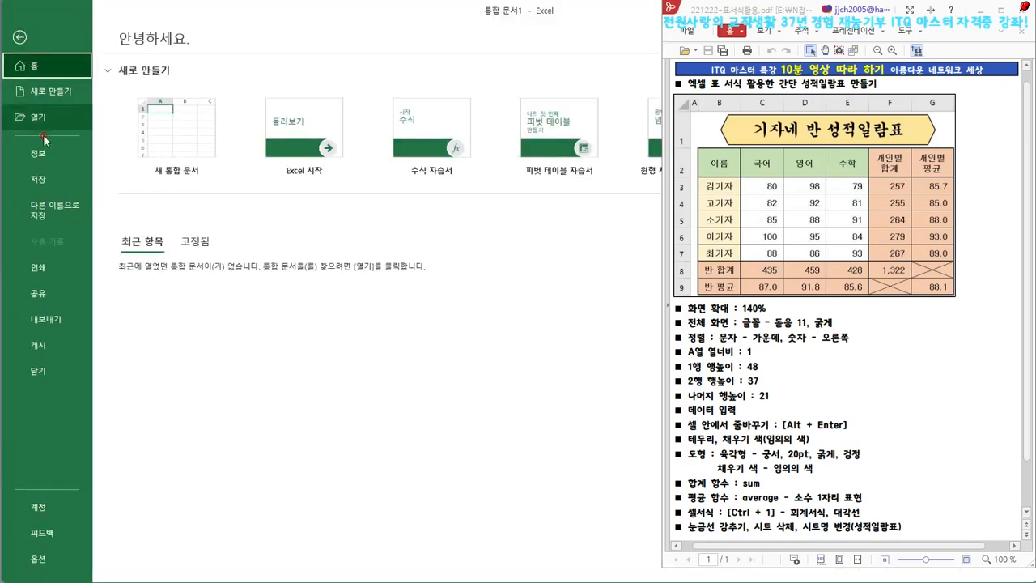
click(42, 212)
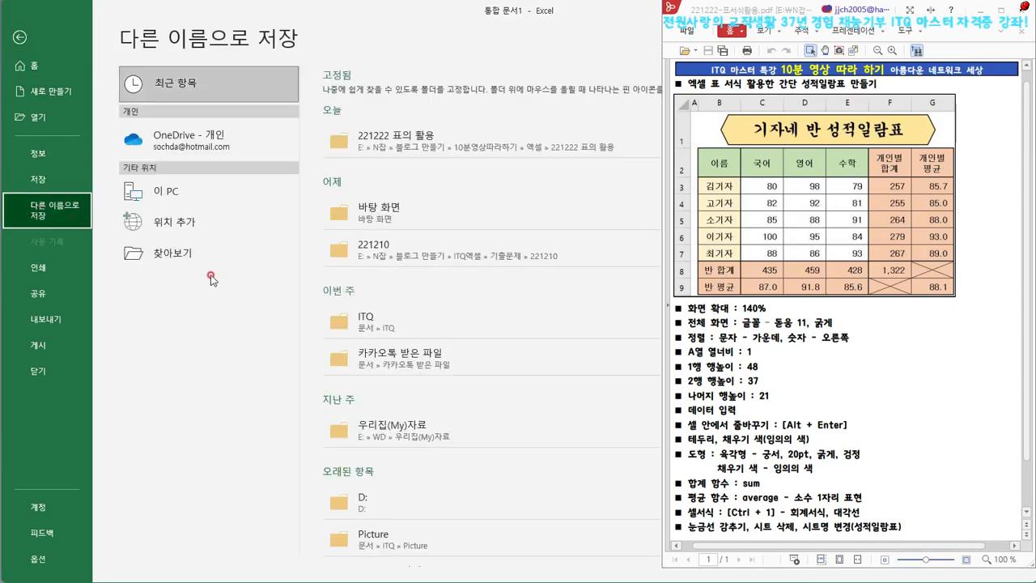
click(172, 254)
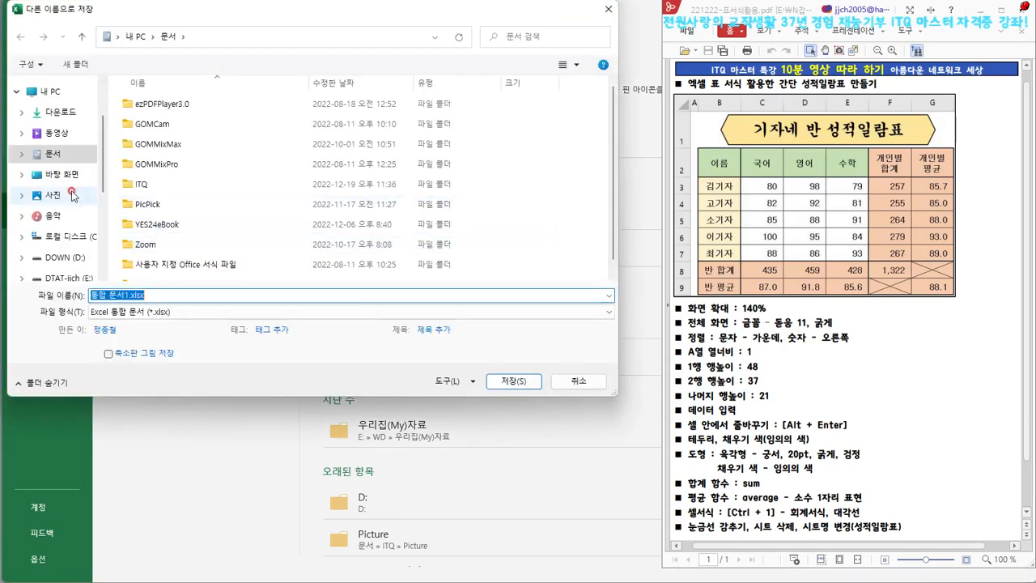
click(58, 176)
click(164, 293)
triple_click(161, 295)
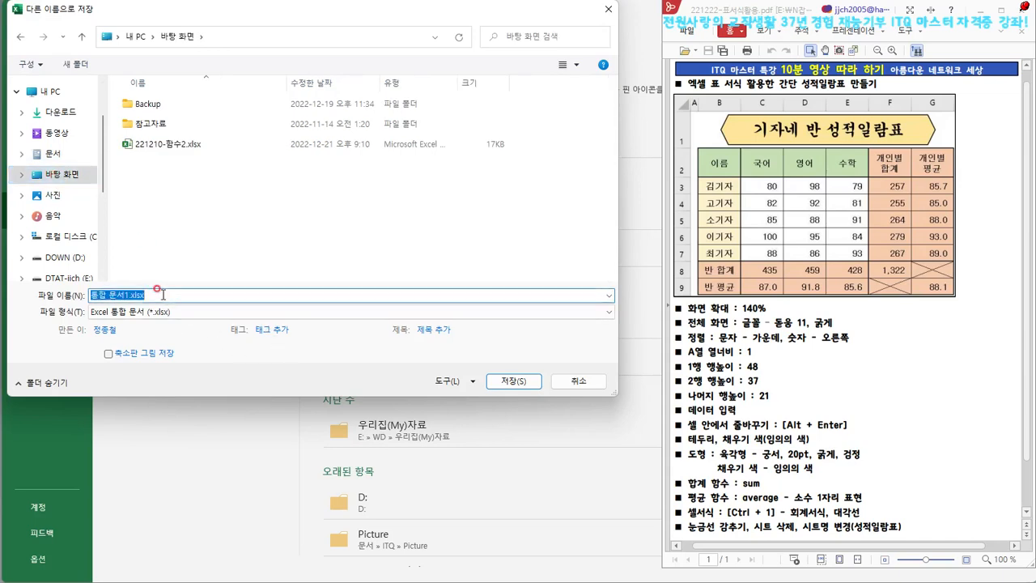
text(성적)
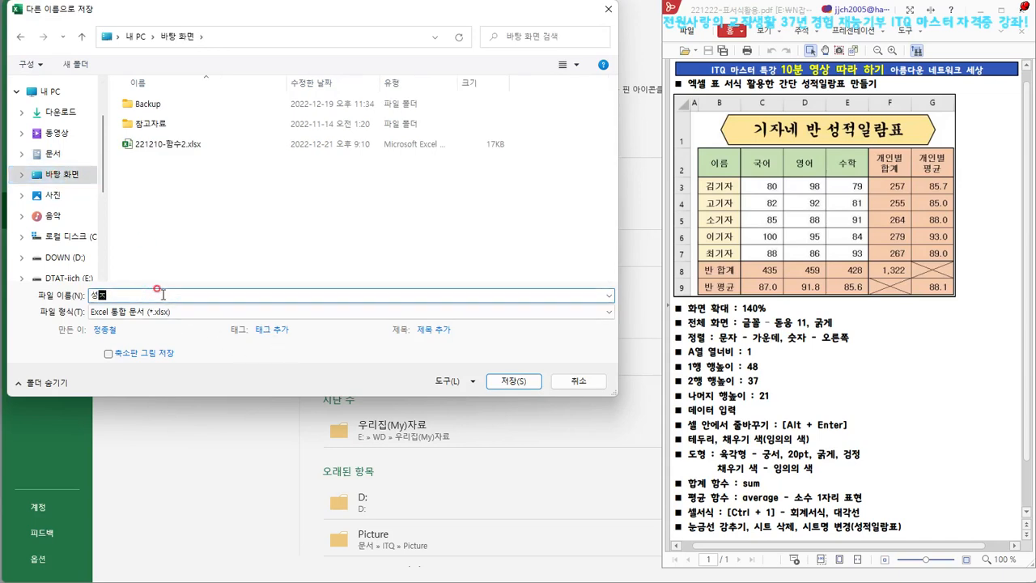
text(일람표)
key(Return)
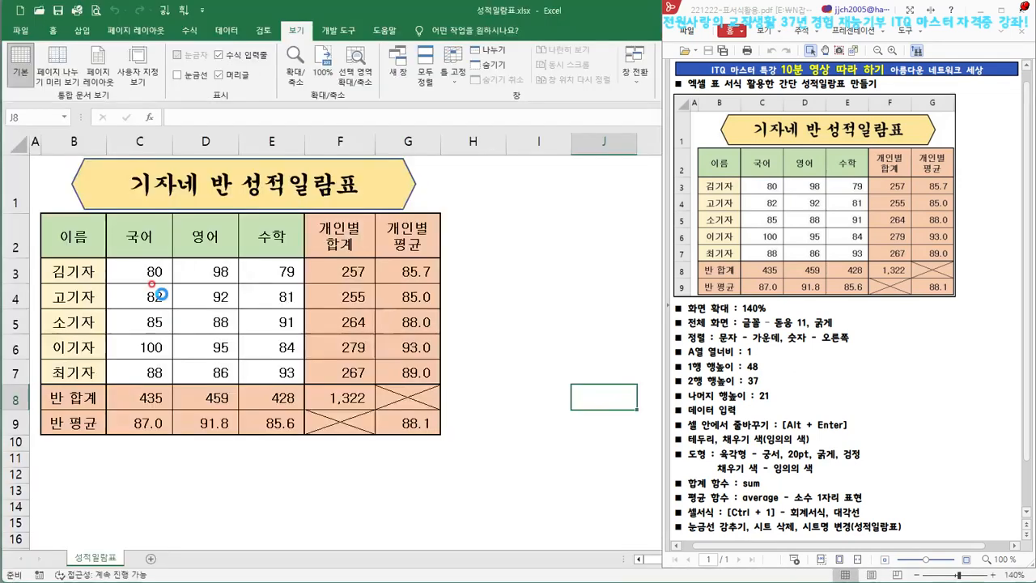